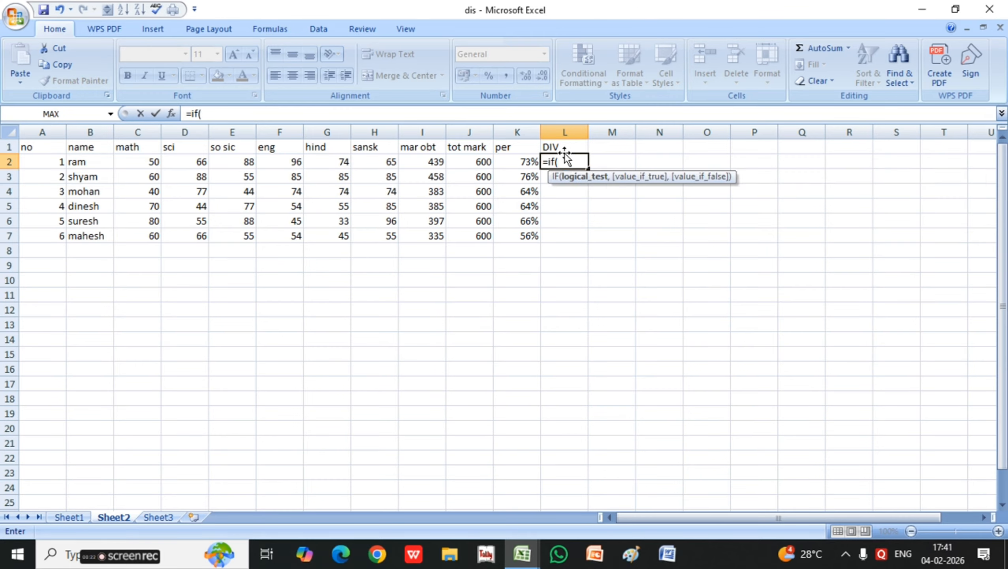
- In the IF formula in L2, make the first condition K2>=60% with the result "first"
type("k2")
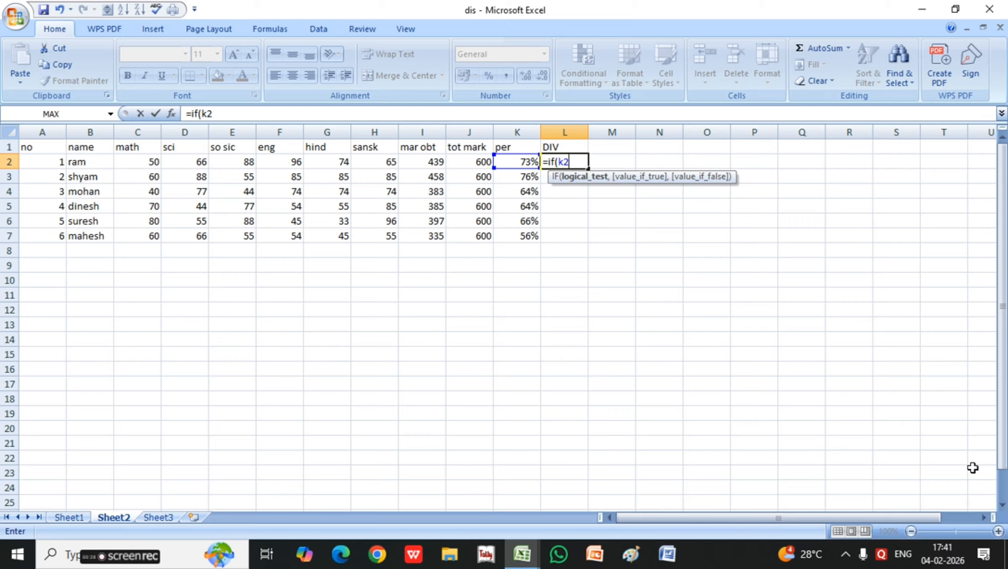
type(">=60%, \"first")
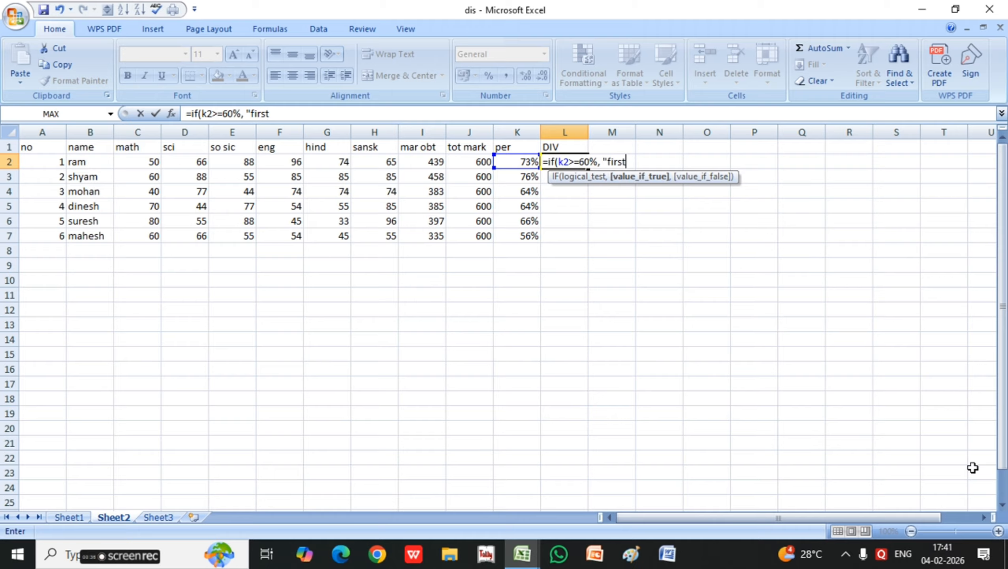
type("\",")
key("BackSpace")
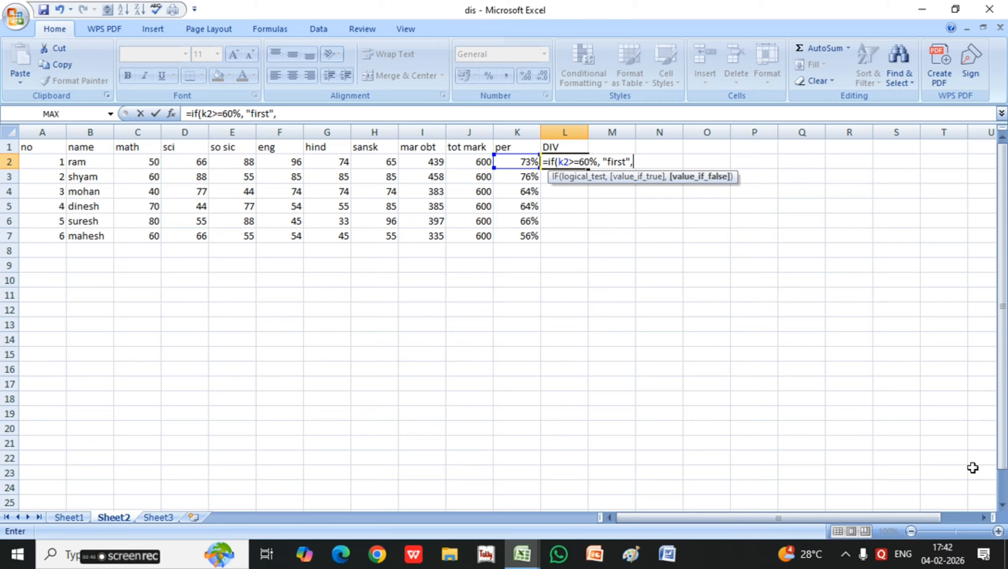
- Nest a second IF in the L2 formula that returns "second" when K2>=45%, and open a third IF
type("if")
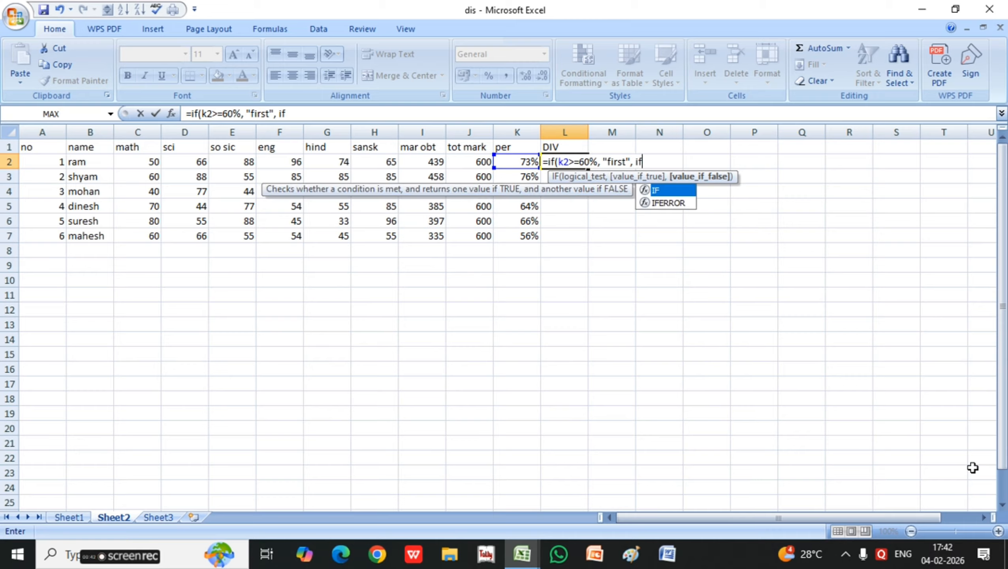
type("(")
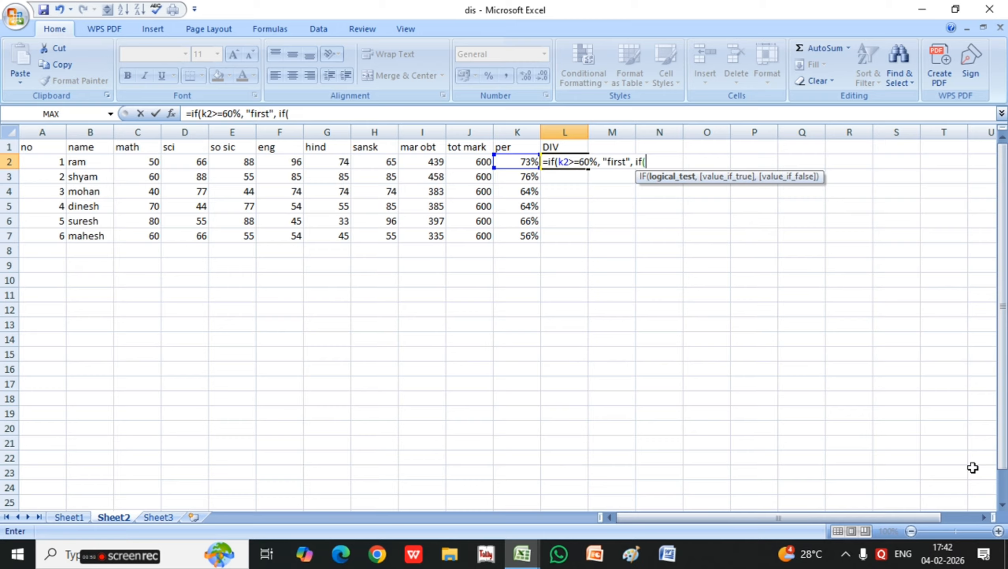
type("k2>=45%")
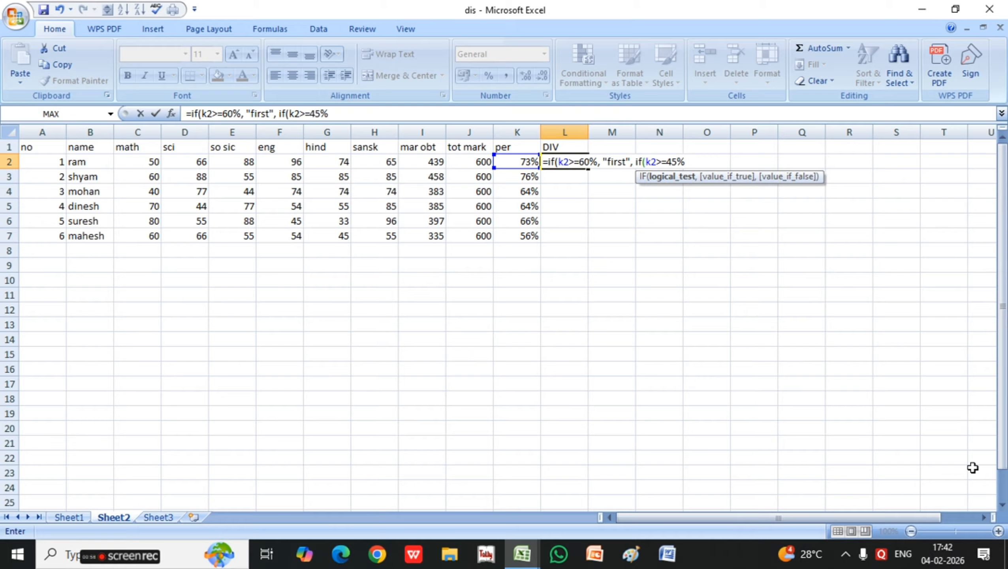
type(", \"sefco")
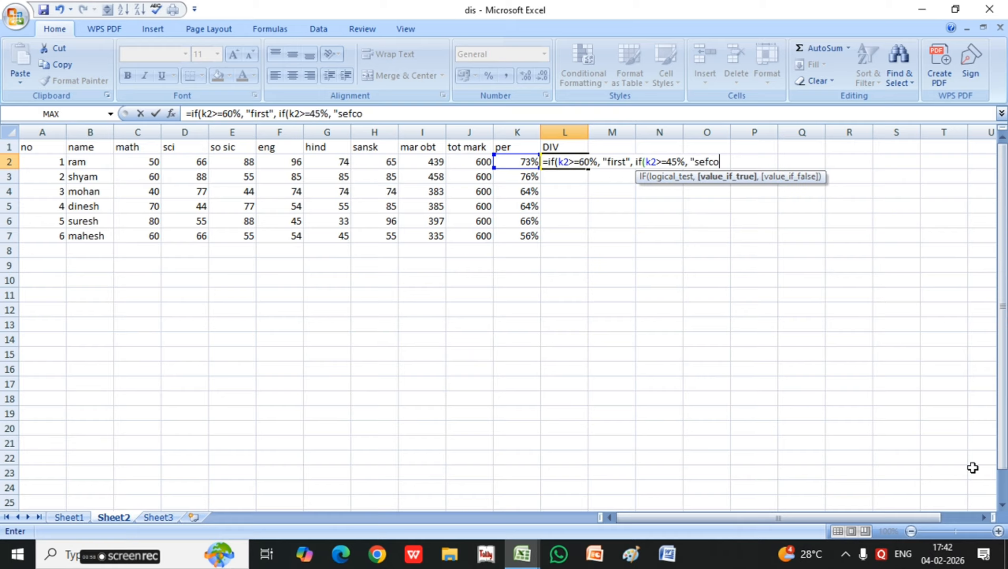
key("BackSpace")
key("BackSpace")
key("BackSpace")
type("cond\", if(")
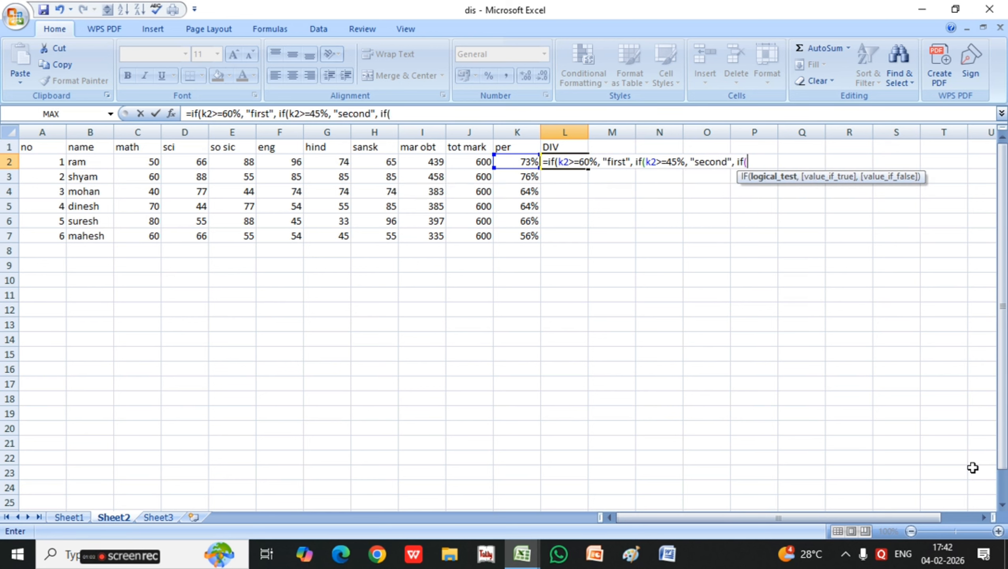
- Complete the third IF in L2 with K2>=33% returning "third", otherwise "fail", and enter the formula
type("k2")
type("33%")
key("BackSpace")
key("BackSpace")
key("BackSpace")
type(">=33%, ")
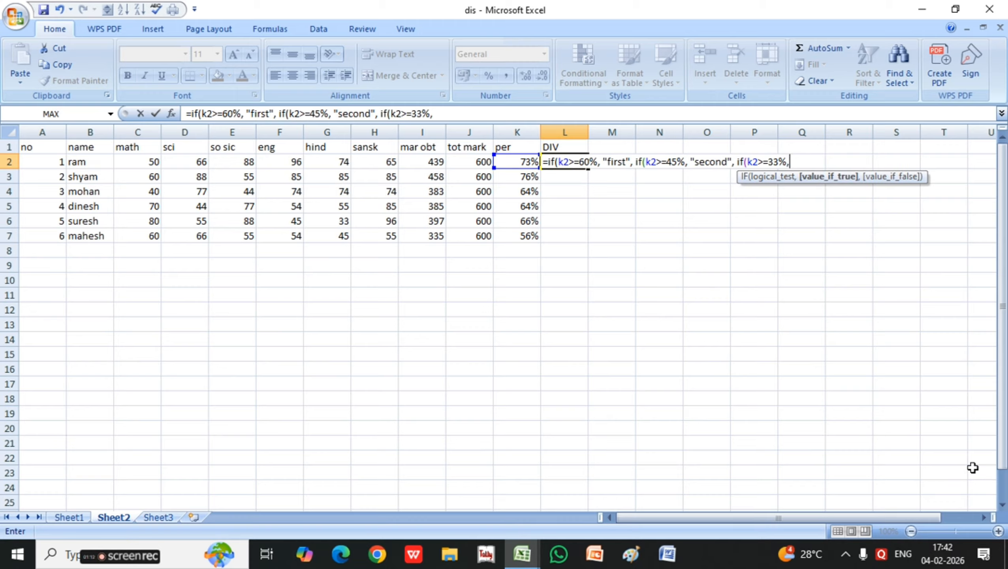
type("\"third\", \"")
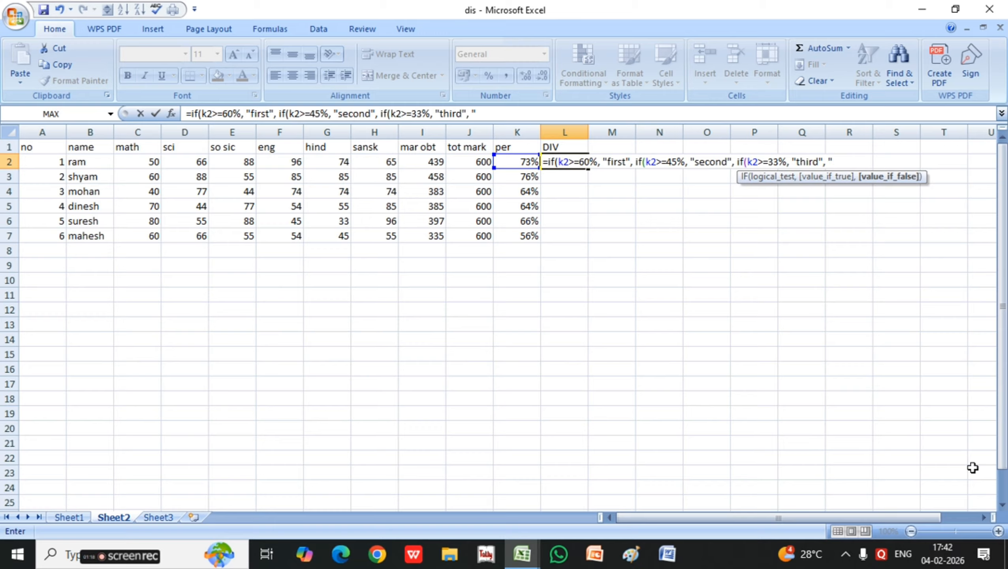
type("fail")
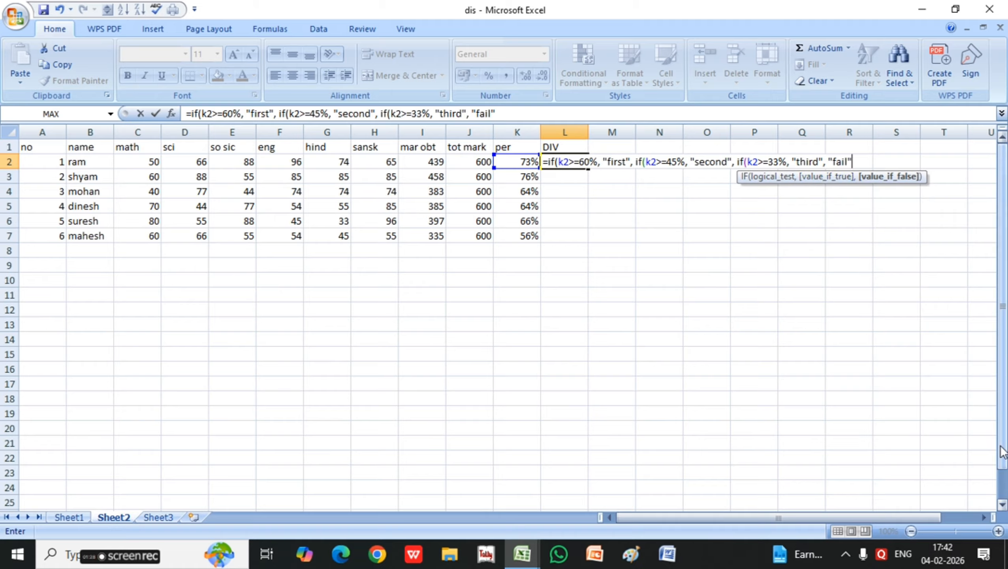
type(")))")
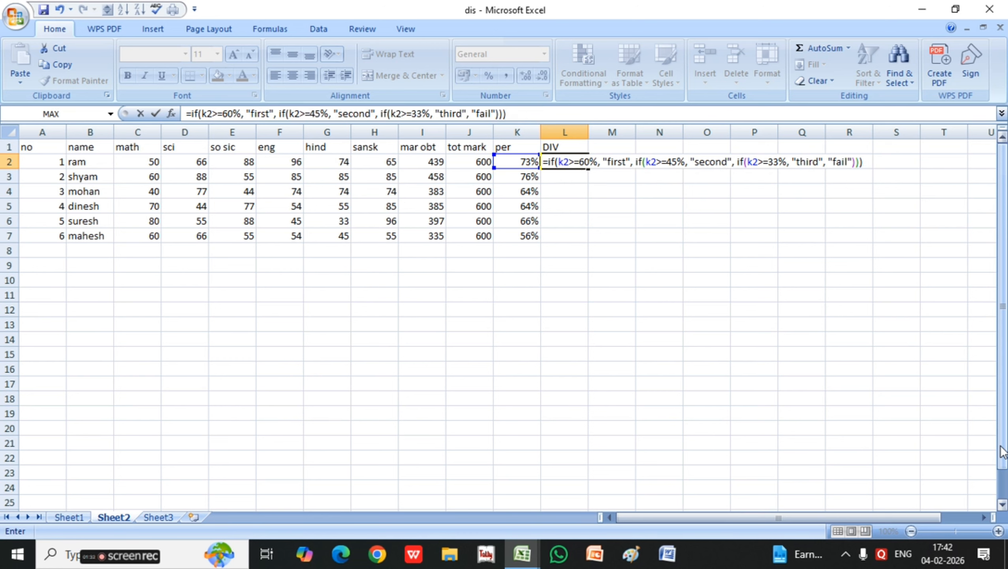
key("Return")
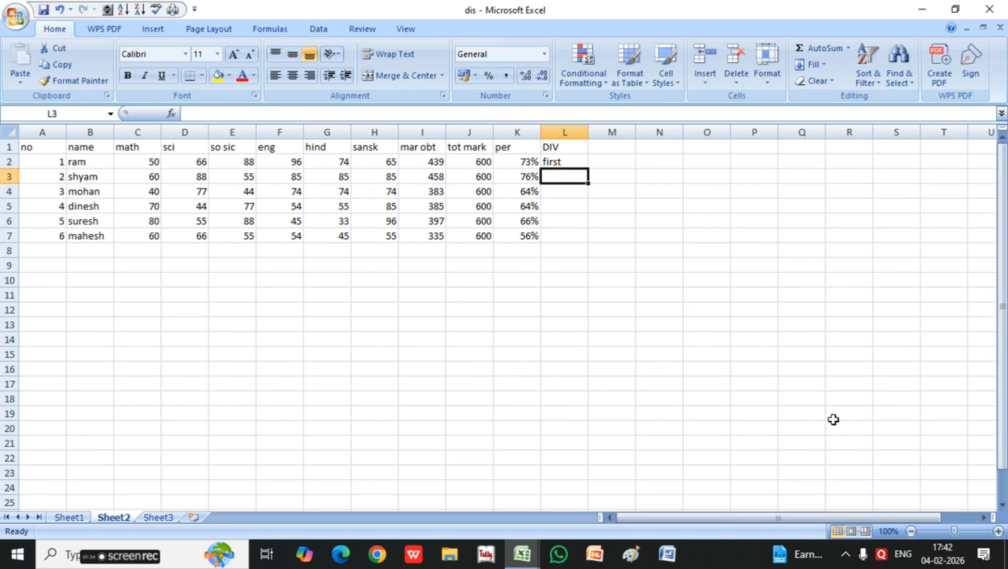
- Fill the division formula from L2 down to L7 for the remaining students
left_click(578, 160)
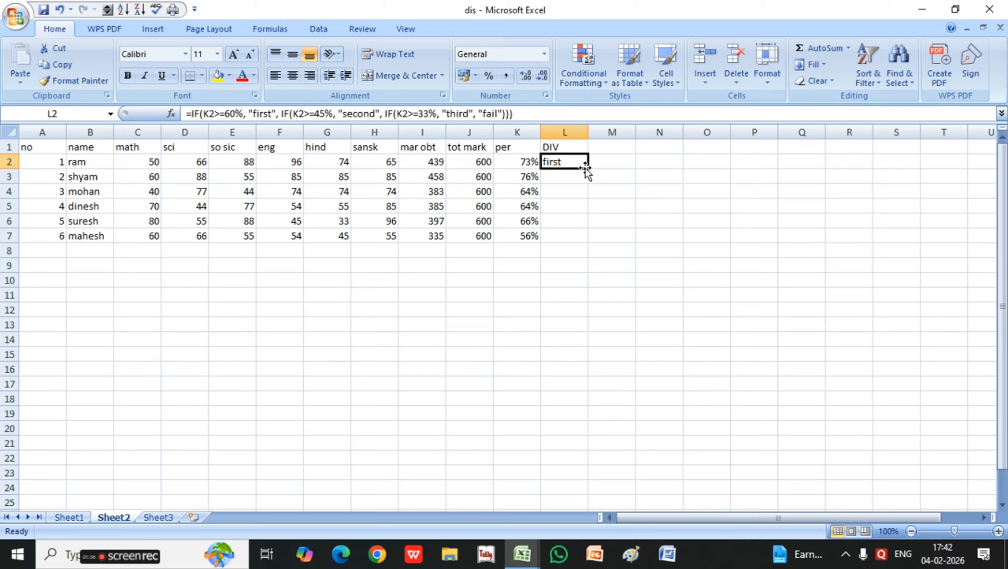
left_click_drag(588, 169, 588, 241)
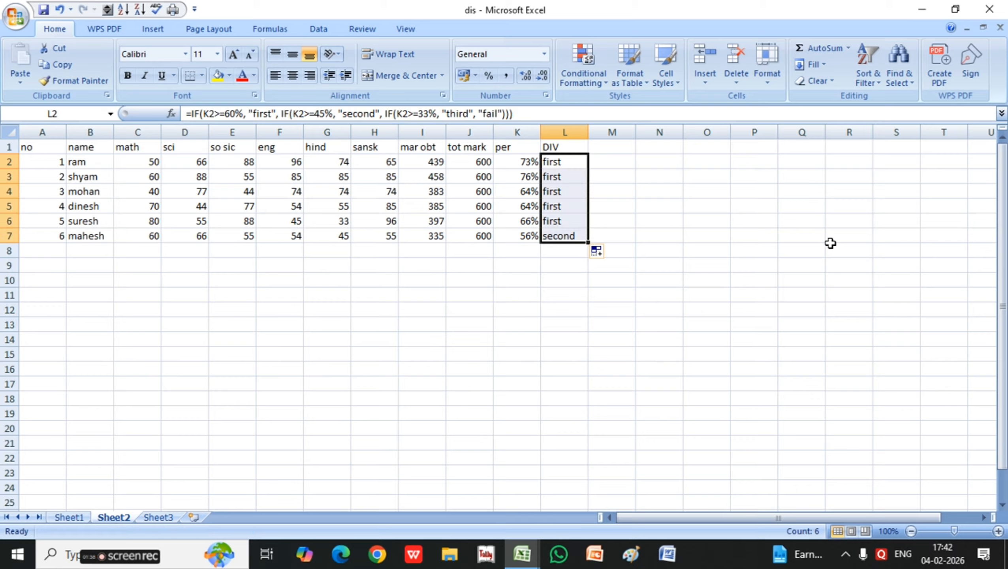
- Change student 3's marks in row 4 to 35 in math, 36 in sci and 3 in so sic
left_click(155, 195)
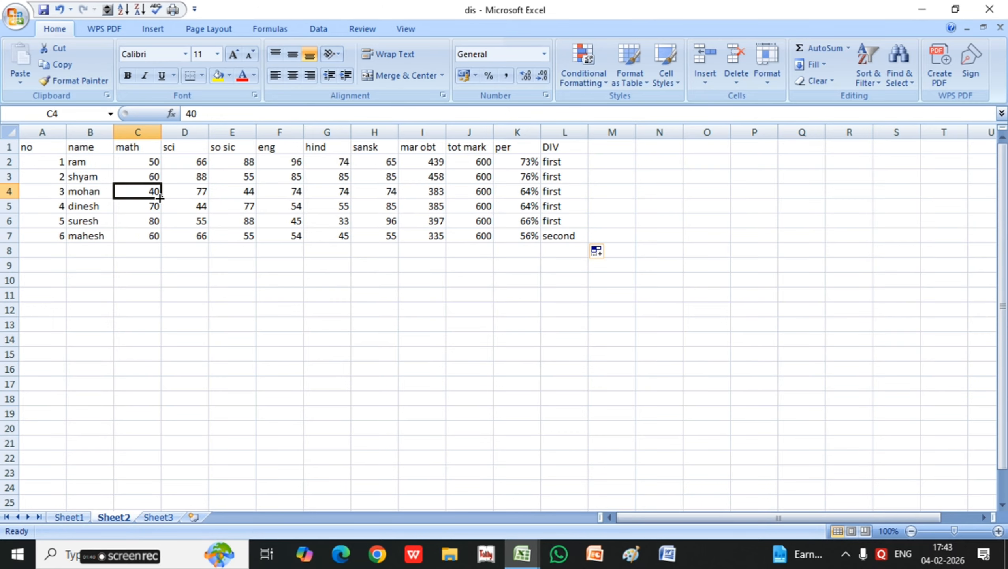
type("35")
key("Tab")
type("36")
key("Tab")
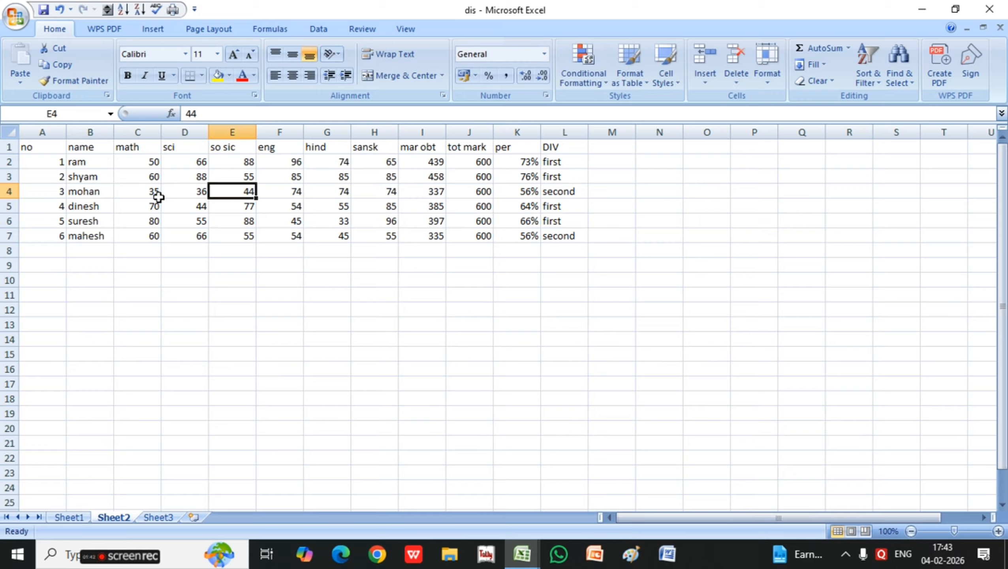
type("3")
key("Tab")
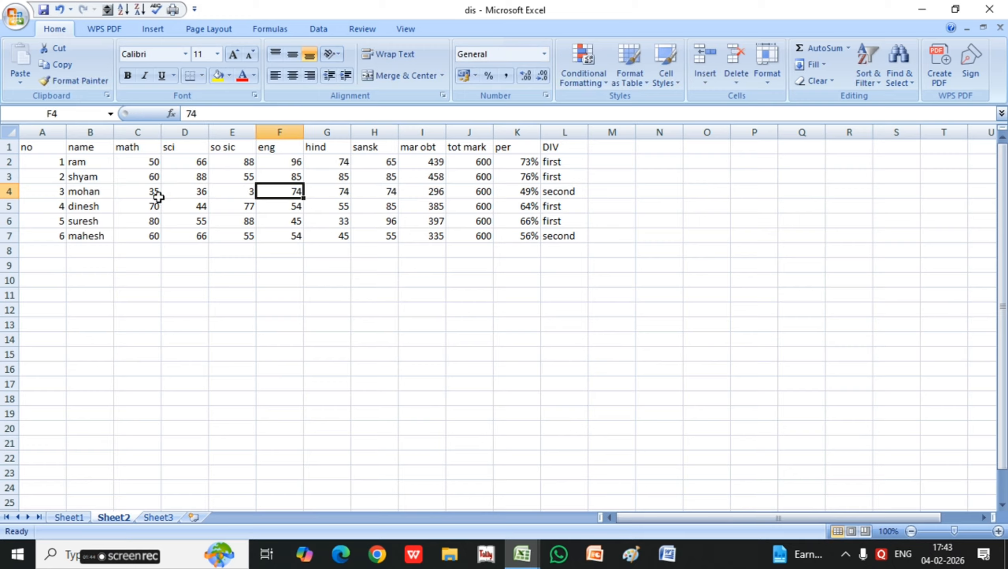
key("Tab")
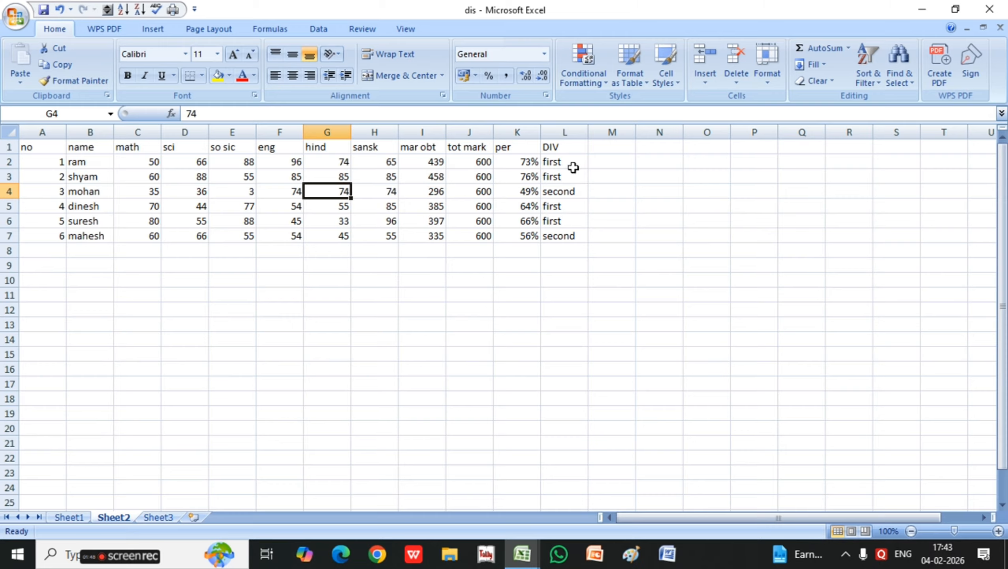
left_click(573, 164)
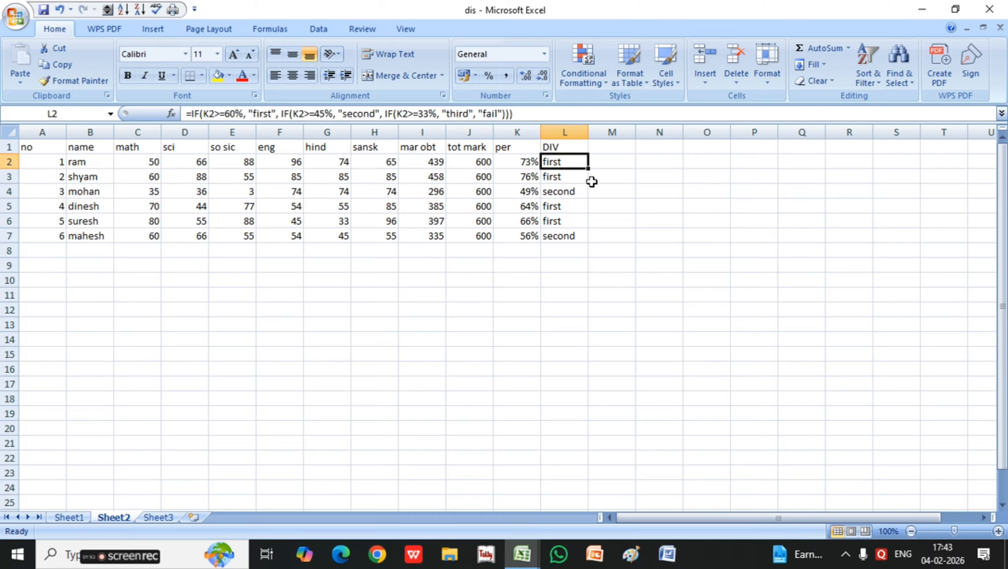
left_click(678, 218)
left_click(265, 314)
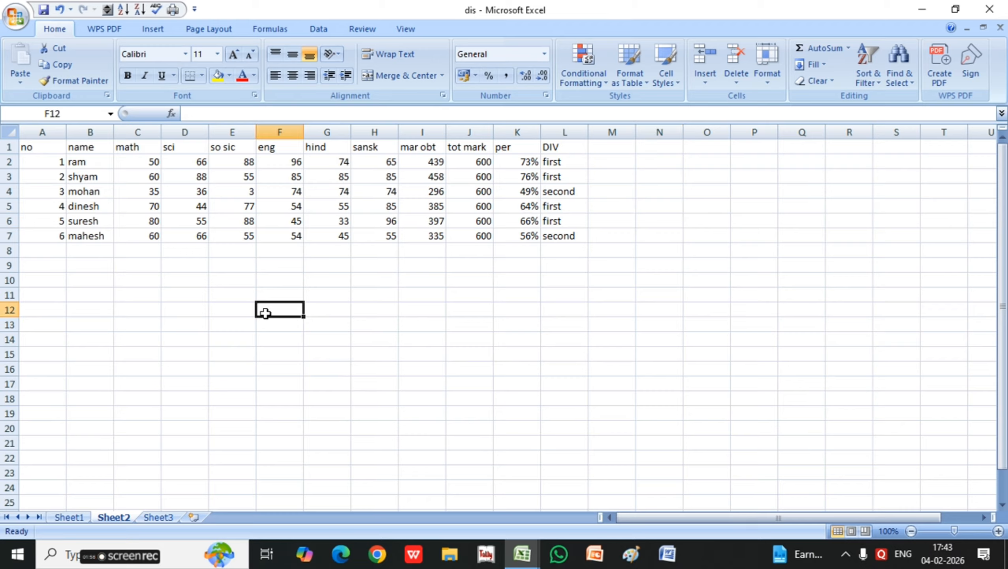
- Enter sample data in row 13: 5 in E13, g in F13 and 7 in H13, leaving G13 blank
left_click(243, 329)
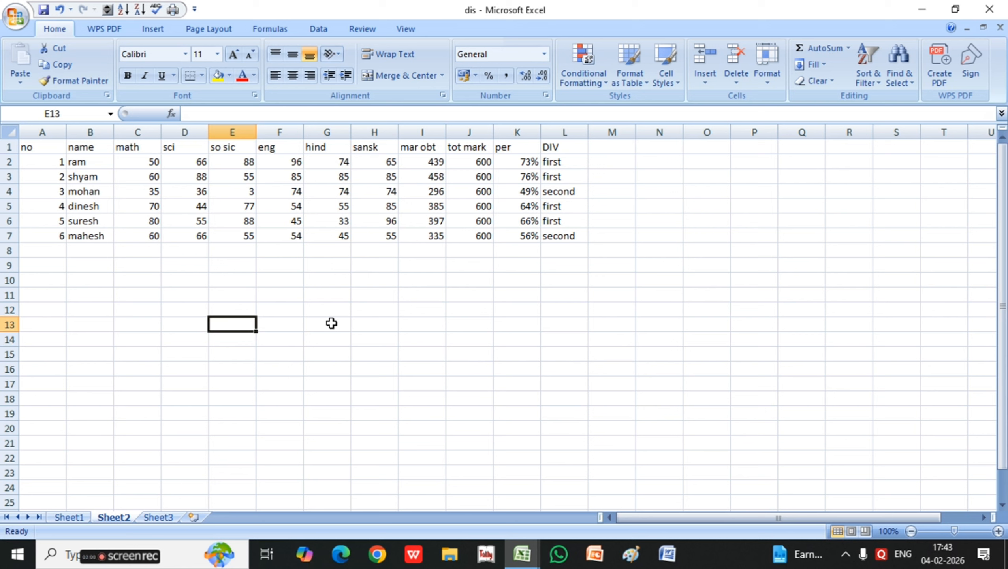
type("5")
key("Right")
key("Right")
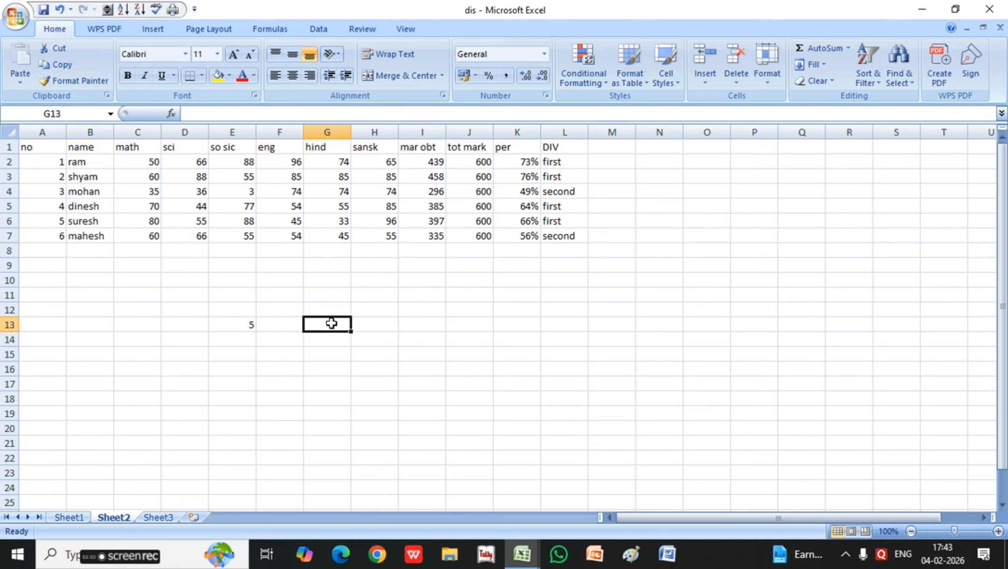
key("Left")
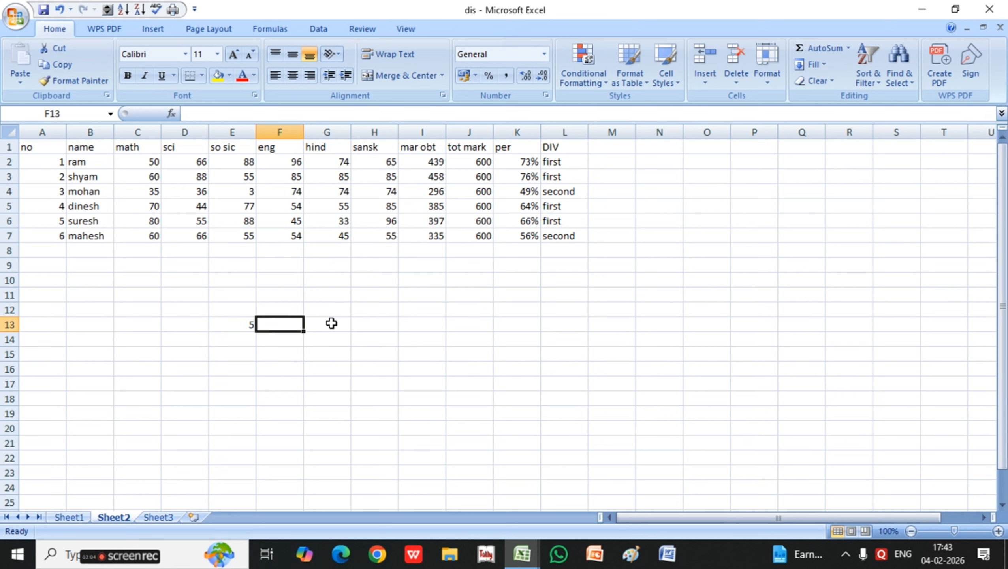
type("g")
key("Right")
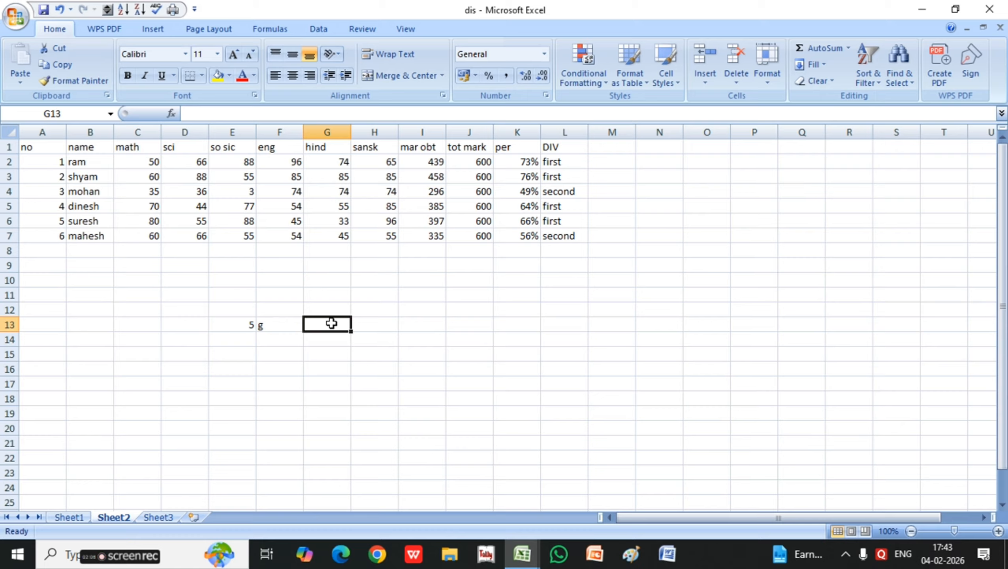
key("Right")
type("7")
key("Return")
- Enter g in E14, 7 in F14 and 8 in H14, leaving G14 blank
key("Left")
key("Left")
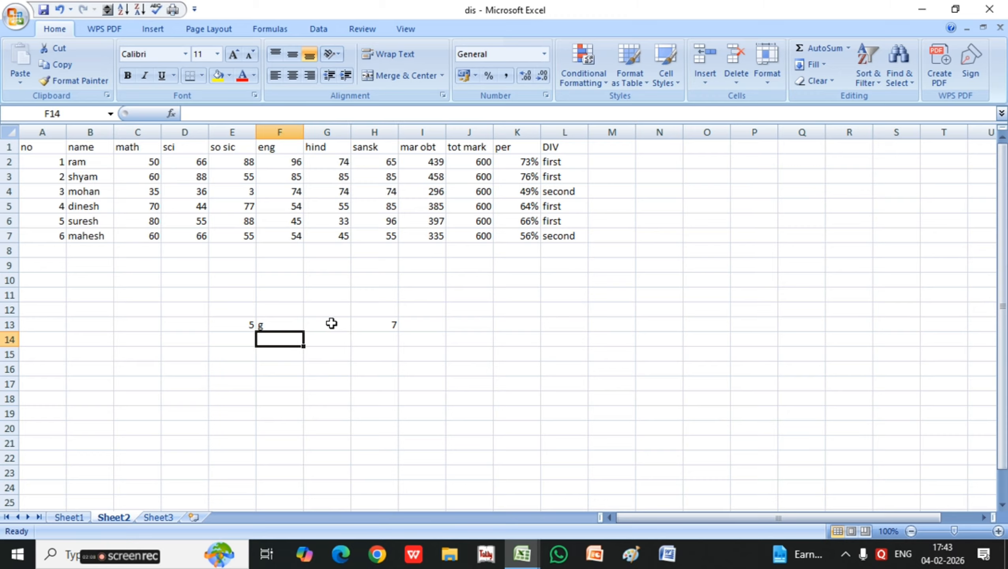
key("Left")
type("g")
key("Right")
type("7")
key("Right")
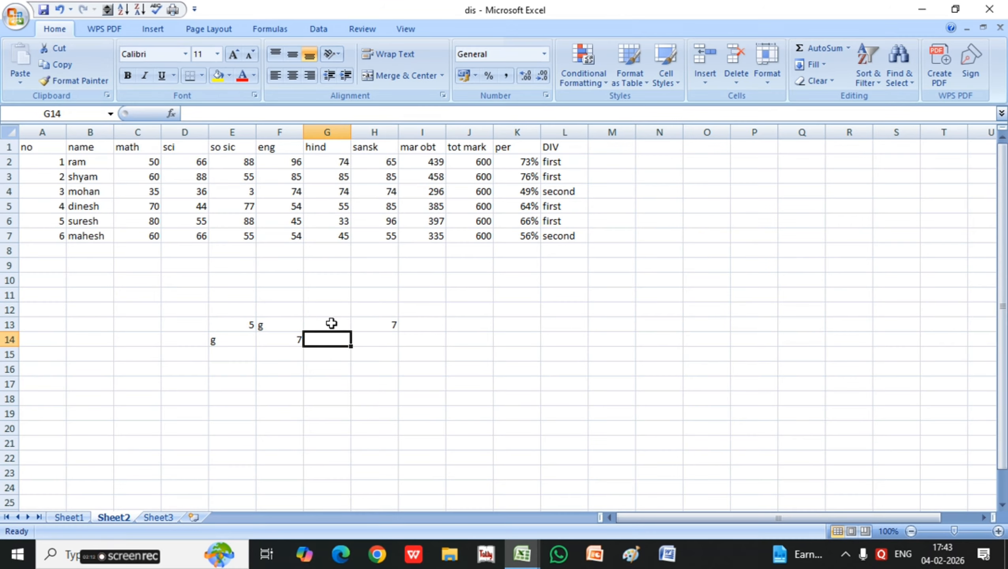
key("Right")
type("8")
key("Return")
- Enter 5 in E15 and 7 in G15, leaving F15 and H15 blank
key("Left")
key("Left")
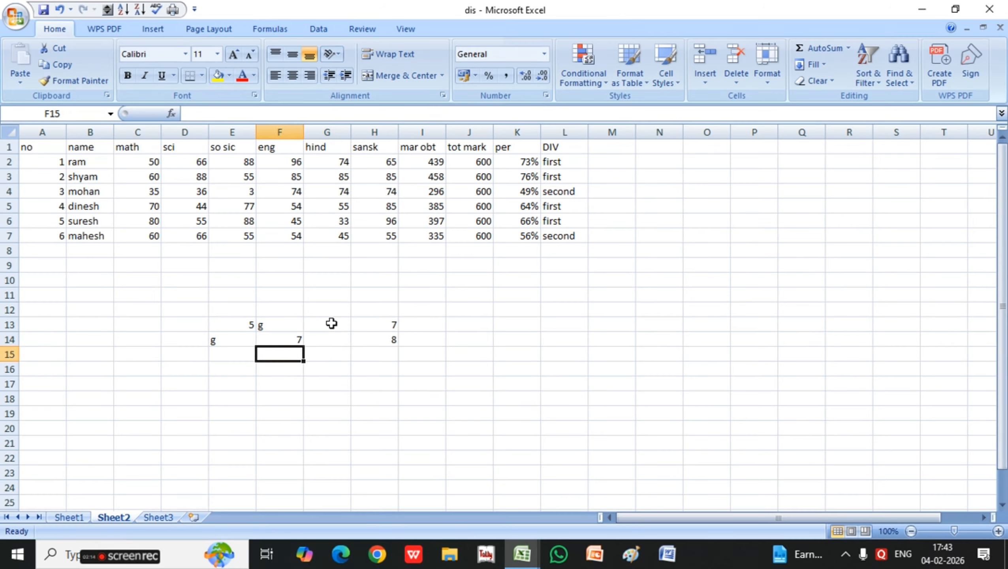
key("Left")
key("Left")
key("Right")
type("5")
key("Right")
key("Right")
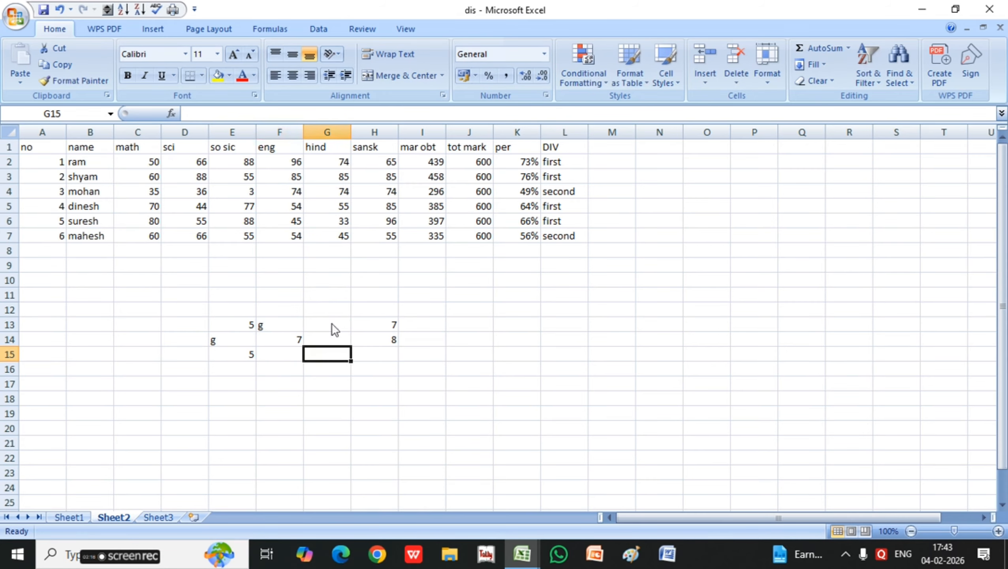
type("7")
key("Right")
key("Right")
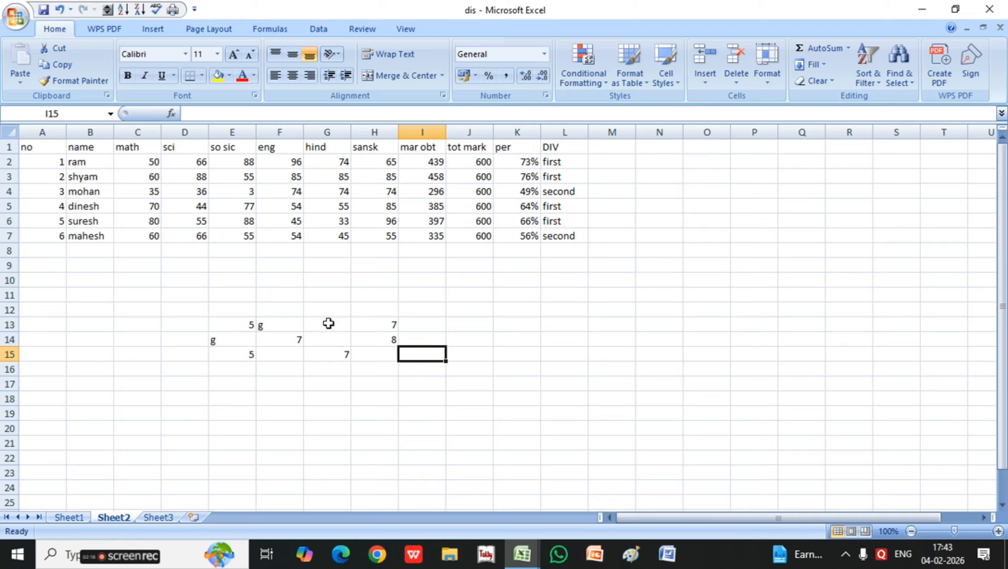
- Apply all borders to the sample data range E13:H15
left_click_drag(247, 323, 387, 356)
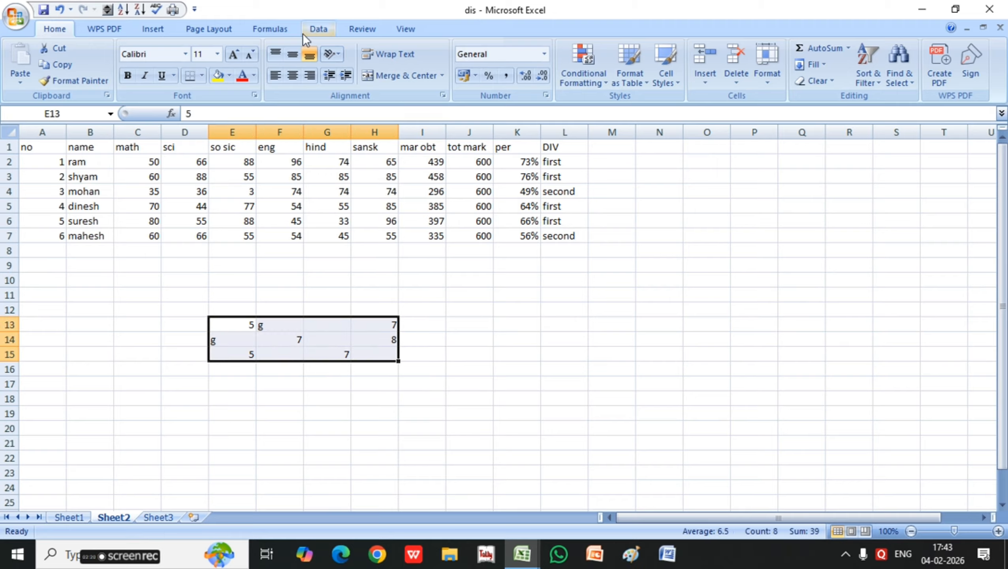
left_click(202, 75)
left_click(217, 195)
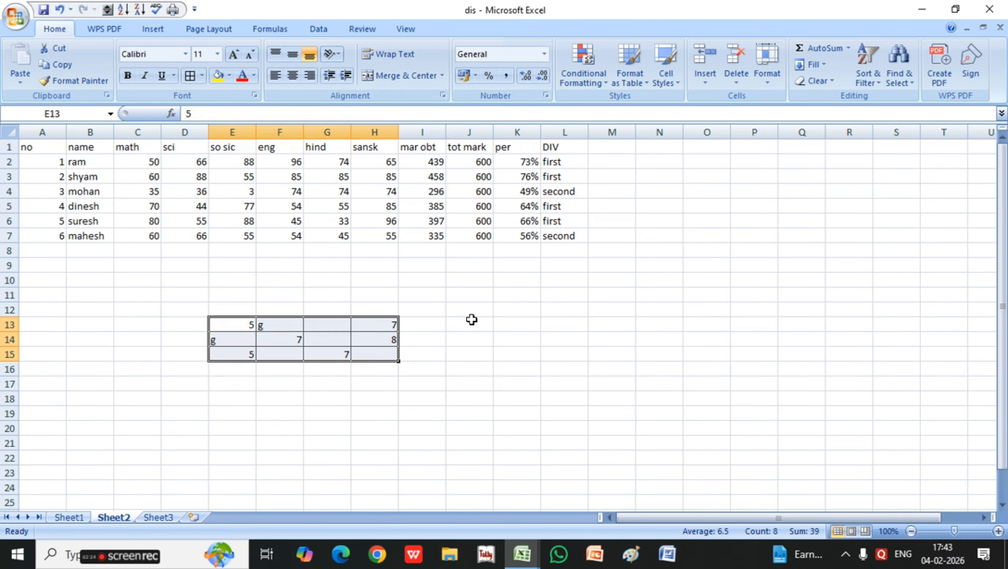
left_click(517, 339)
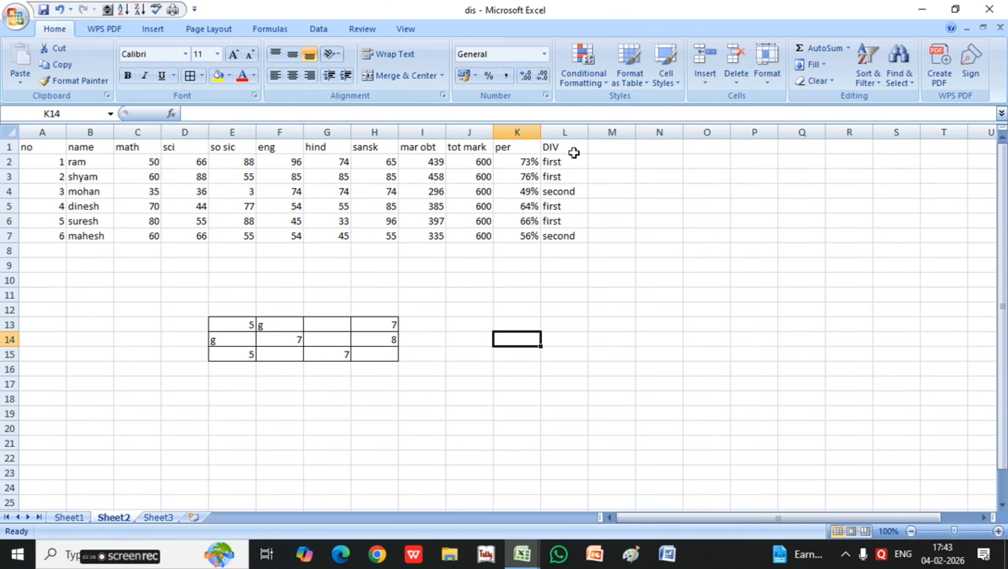
- Enter the labels count in K12 and counta in K13
left_click(520, 310)
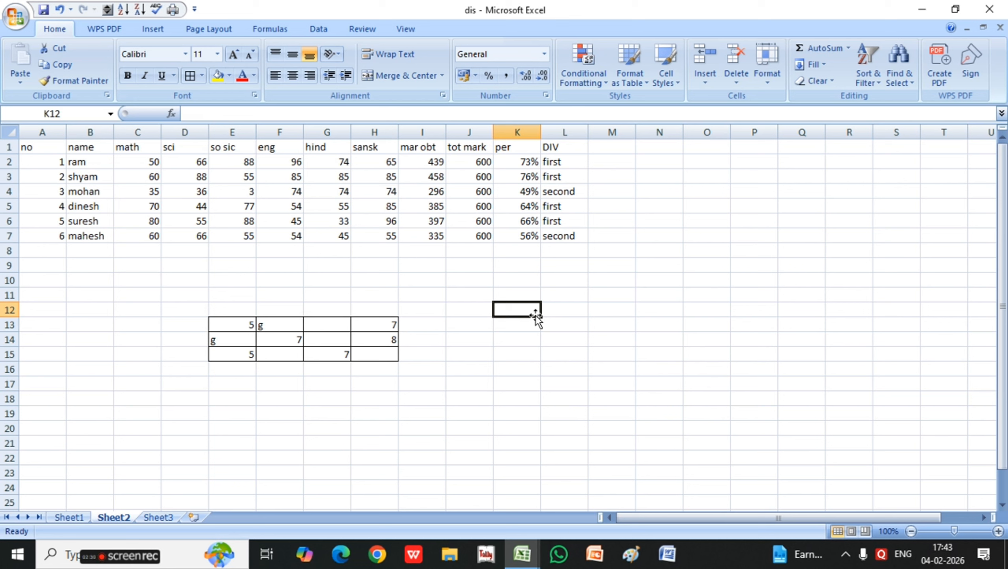
type("co")
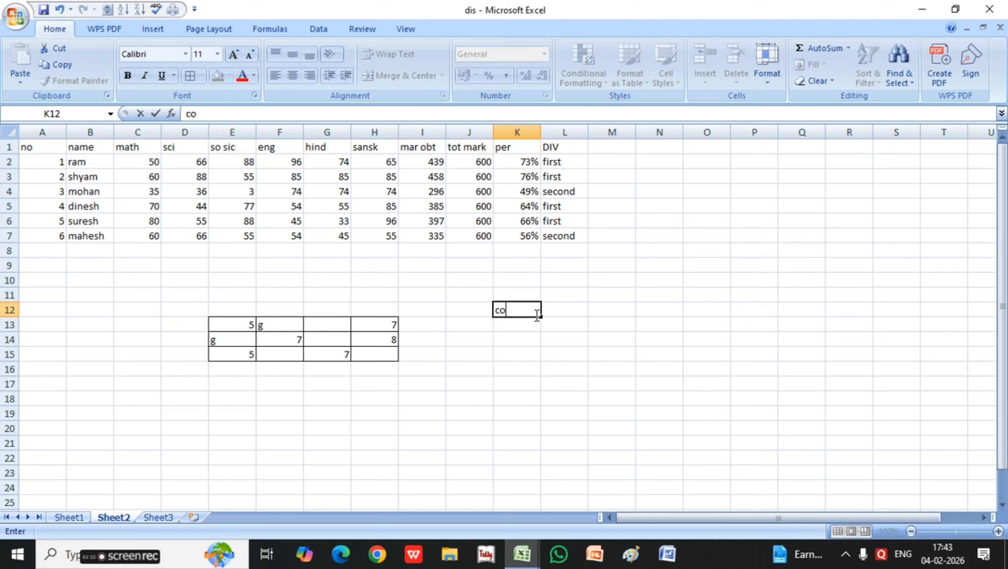
type("unt")
key("Return")
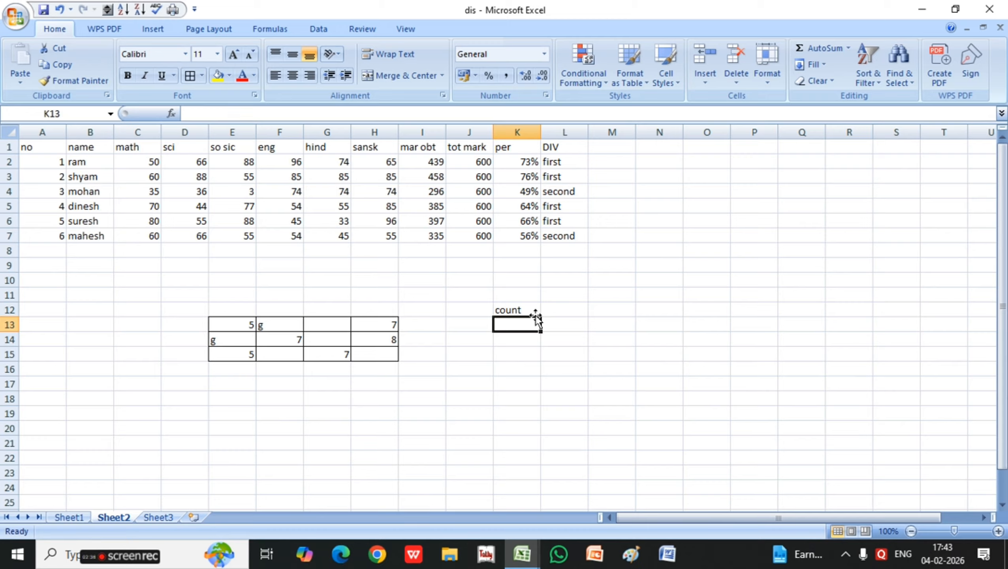
type("counta")
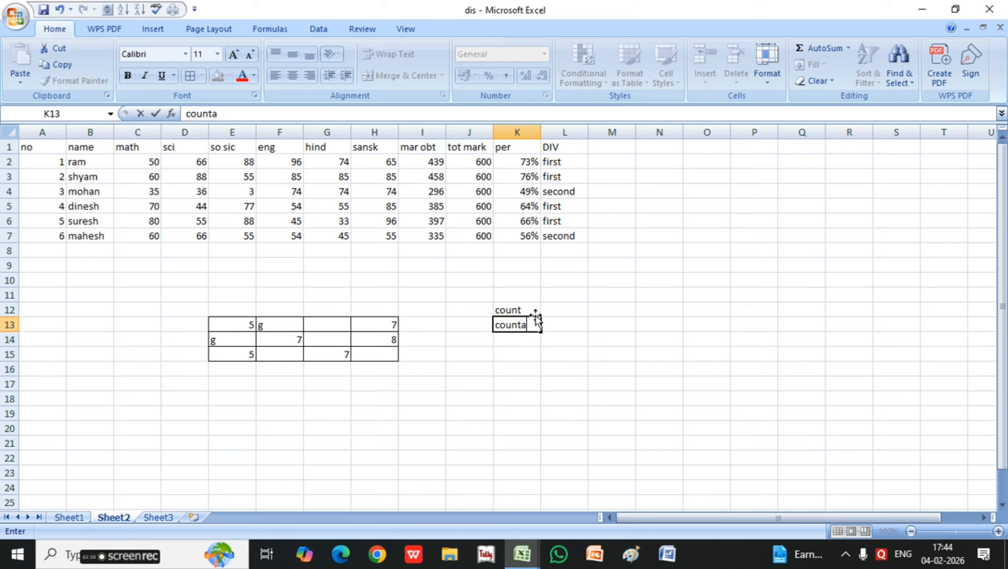
key("Return")
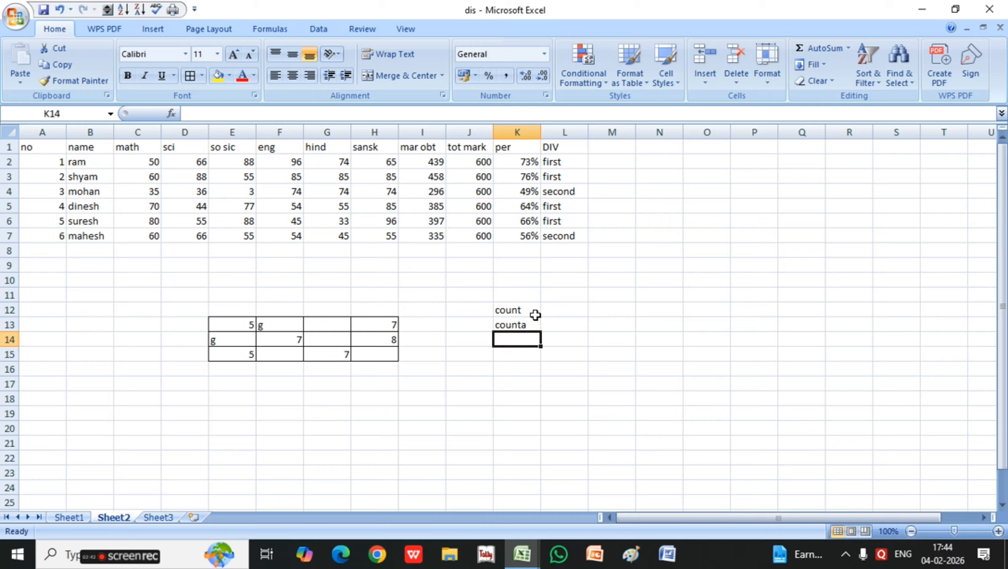
- Enter the label countblank in K14 and widen column K to fit it
type("countif")
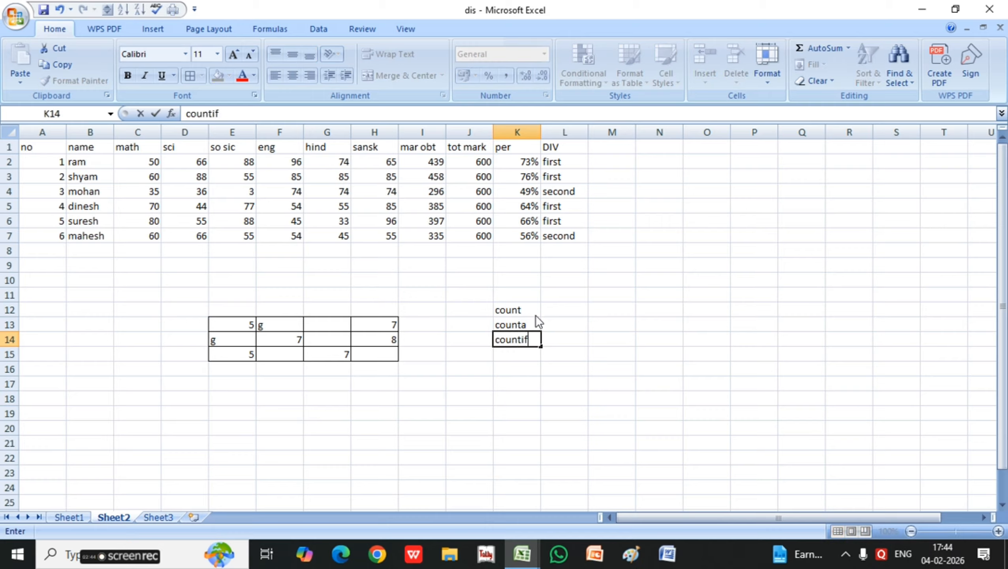
key("BackSpace")
key("BackSpace")
key("BackSpace")
key("BackSpace")
key("BackSpace")
key("BackSpace")
key("BackSpace")
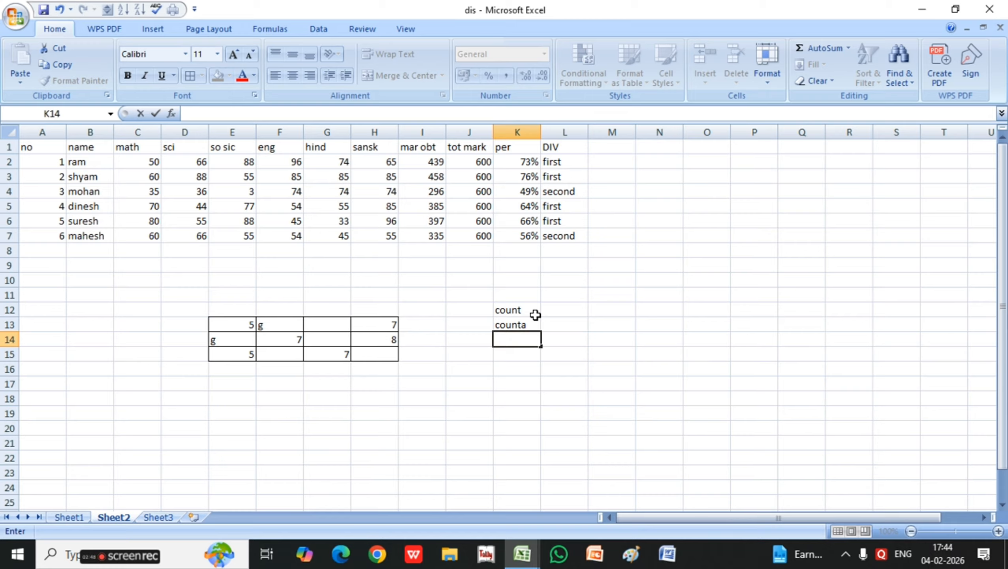
type("countblank")
key("Tab")
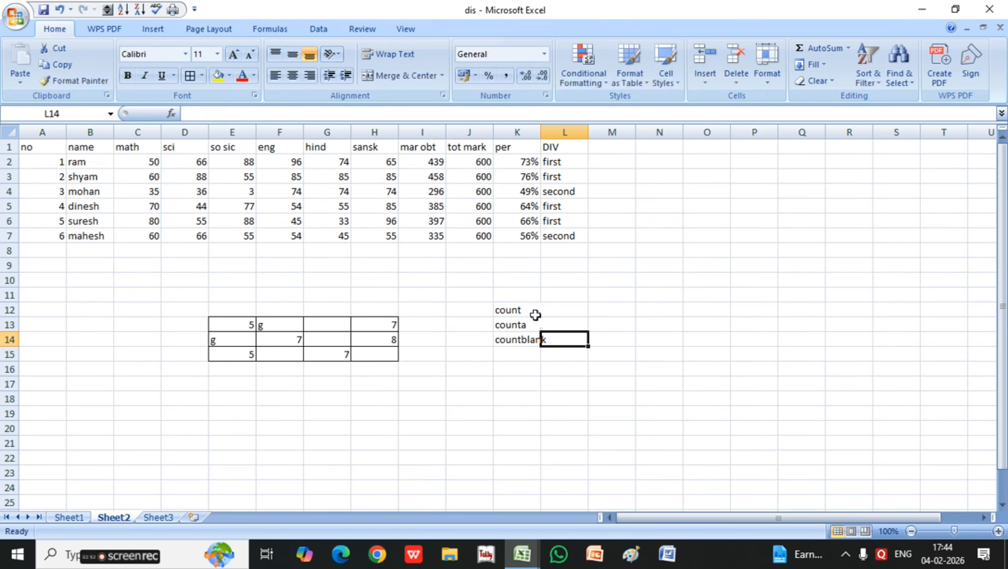
key("Up")
key("Up")
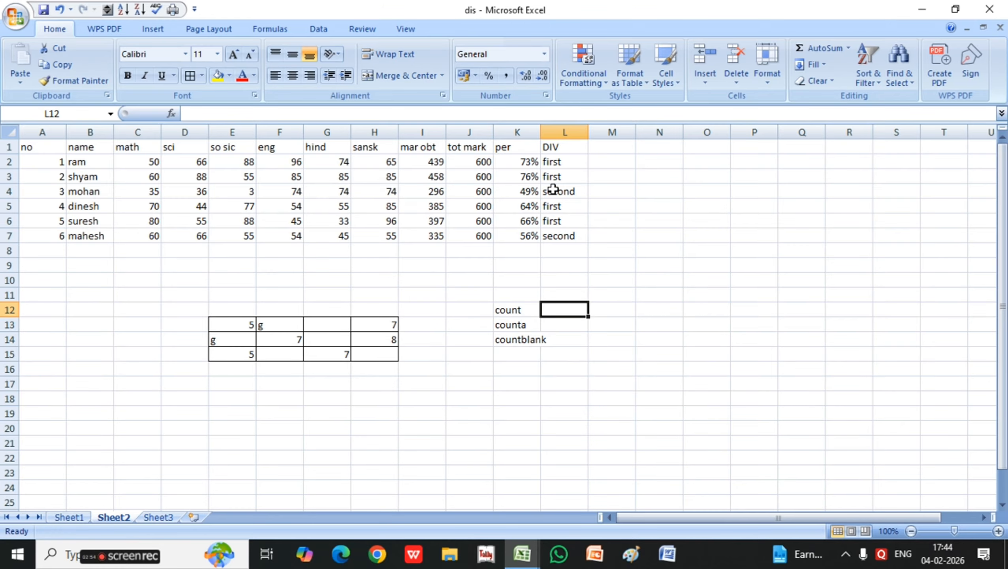
left_click_drag(541, 132, 557, 132)
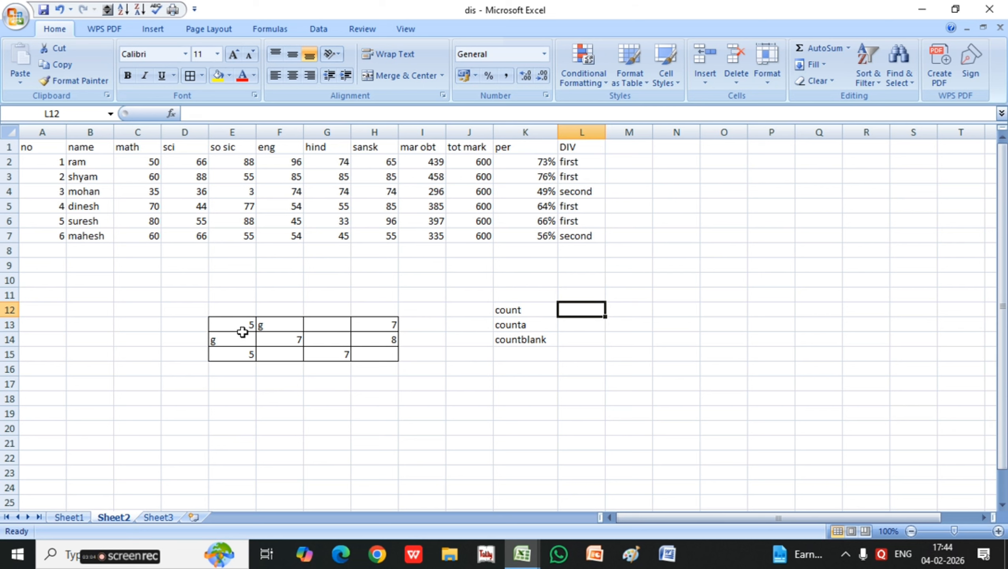
- Count the numeric cells of the sample table in L12 with =COUNT(E13:H15)
type("=count")
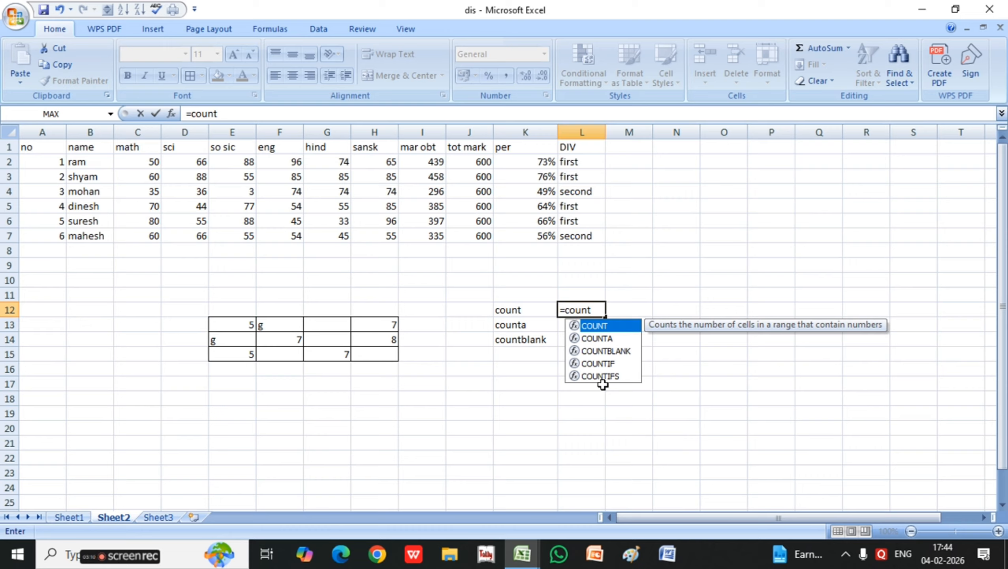
double_click(594, 326)
left_click_drag(217, 327, 352, 353)
type(")")
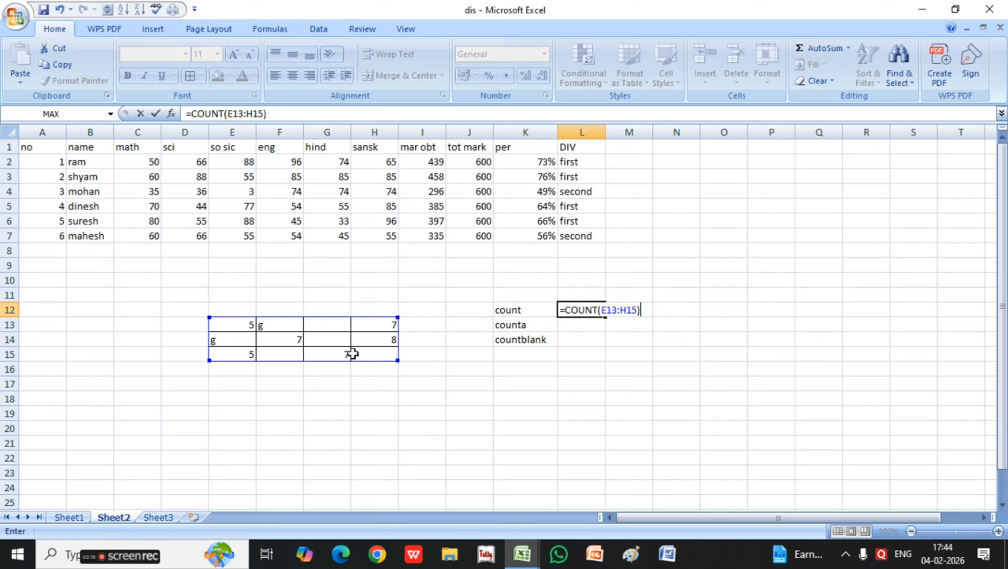
key("Return")
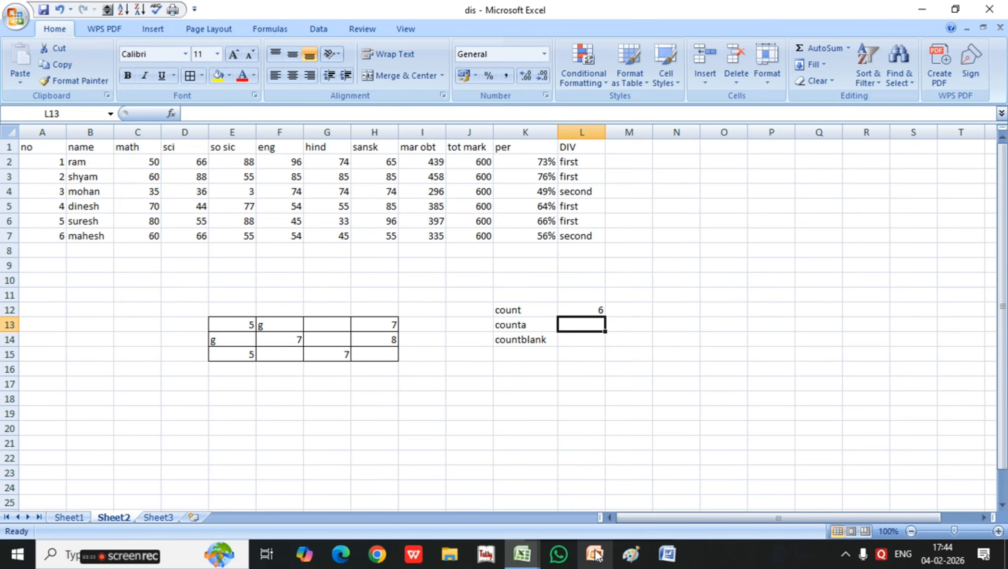
- Count the non-empty cells of the sample table in L13 with =COUNTA(E13:H15)
type("=")
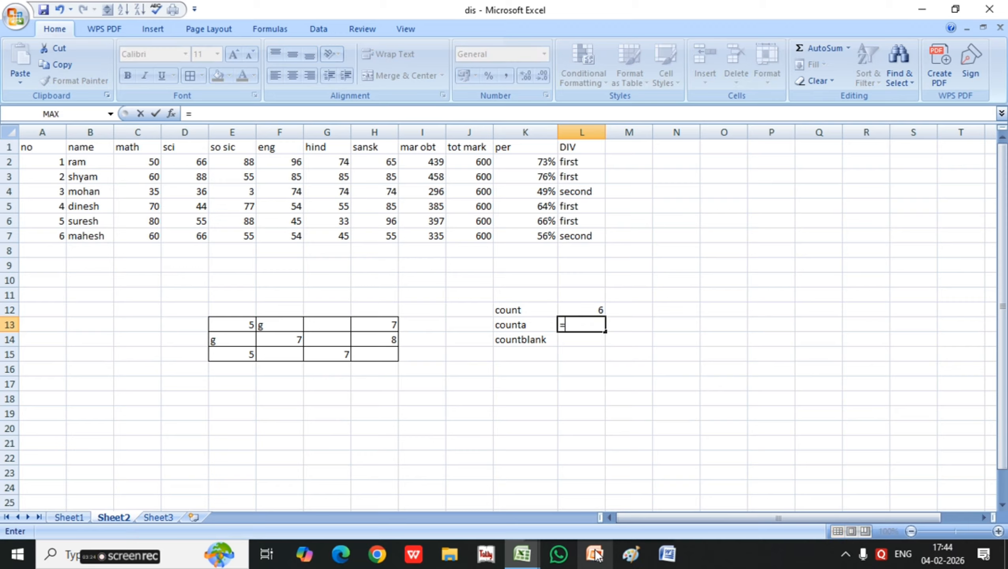
type("counta")
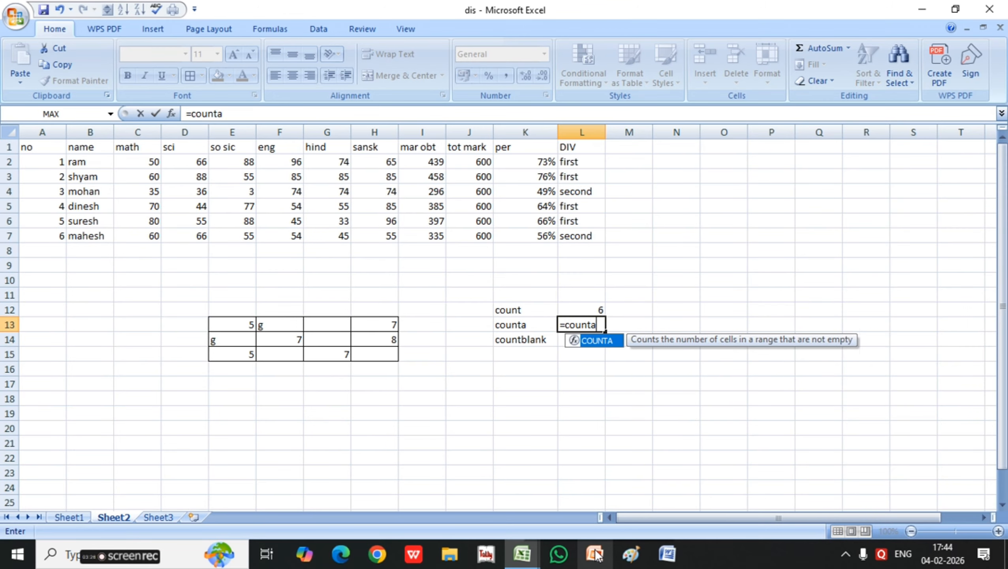
key("BackSpace")
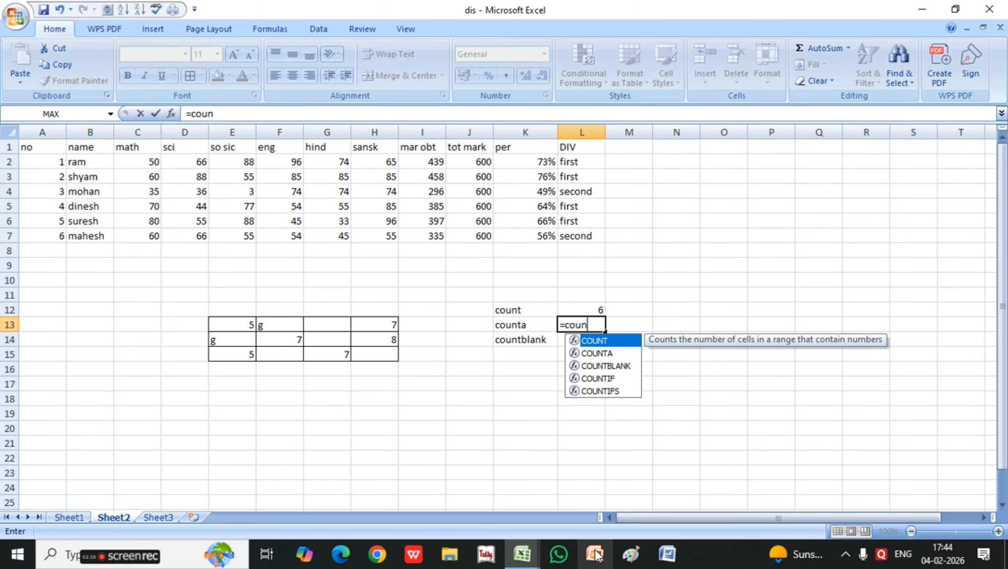
key("Down")
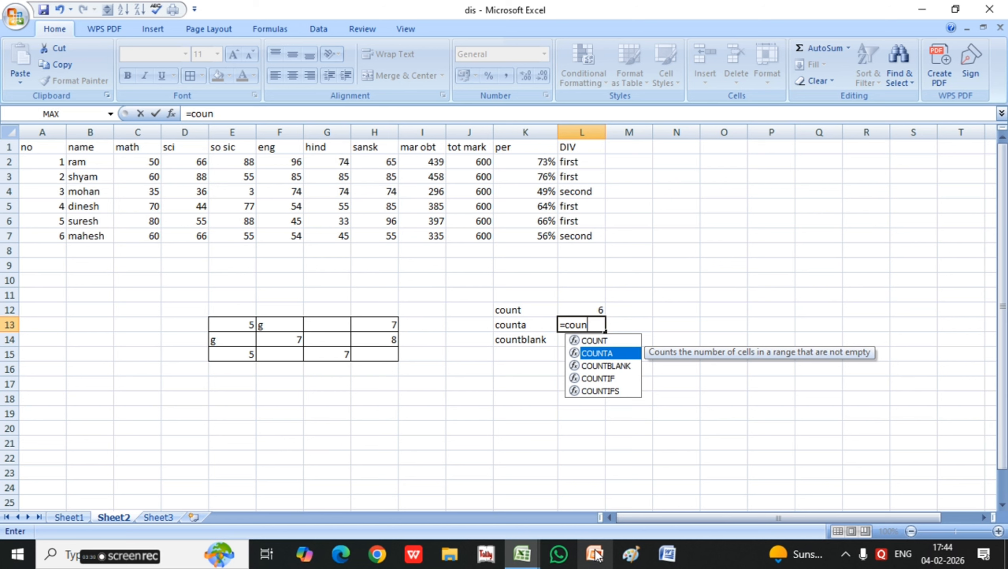
key("Tab")
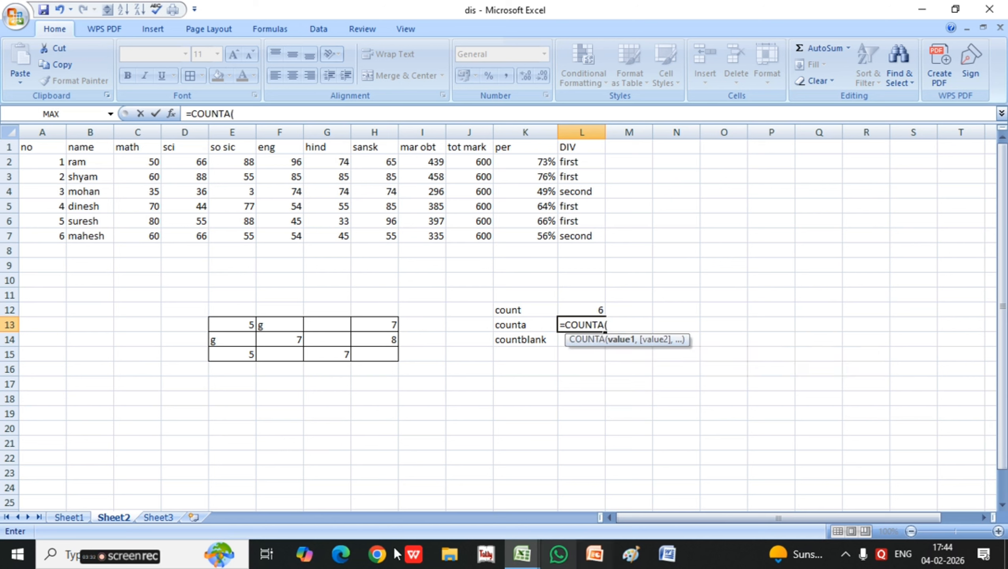
left_click_drag(225, 323, 360, 354)
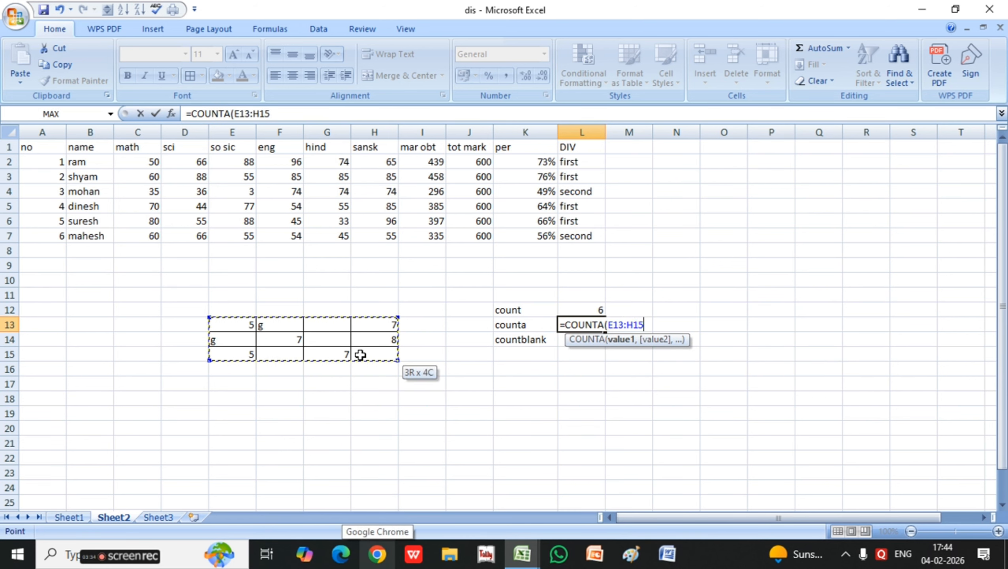
type(")")
key("Return")
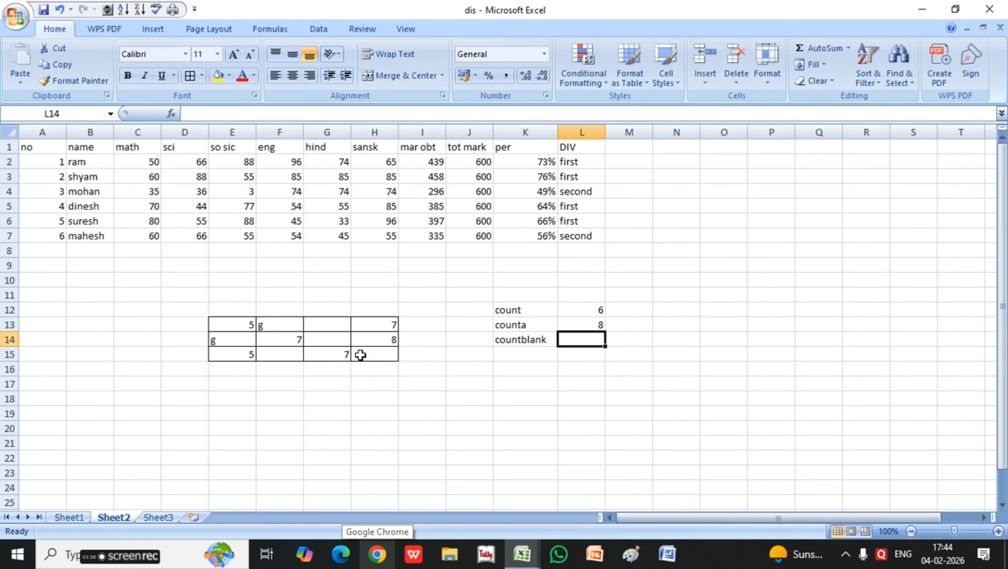
- Fill two blank cells of the sample table with punctuation: a comma in H15 and a period in G13
left_click(269, 331)
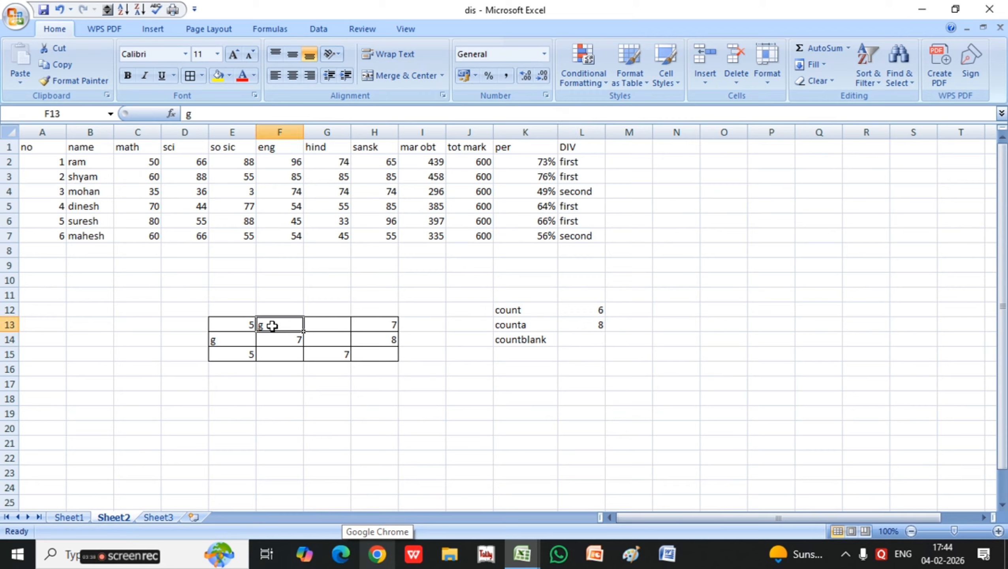
left_click(251, 341)
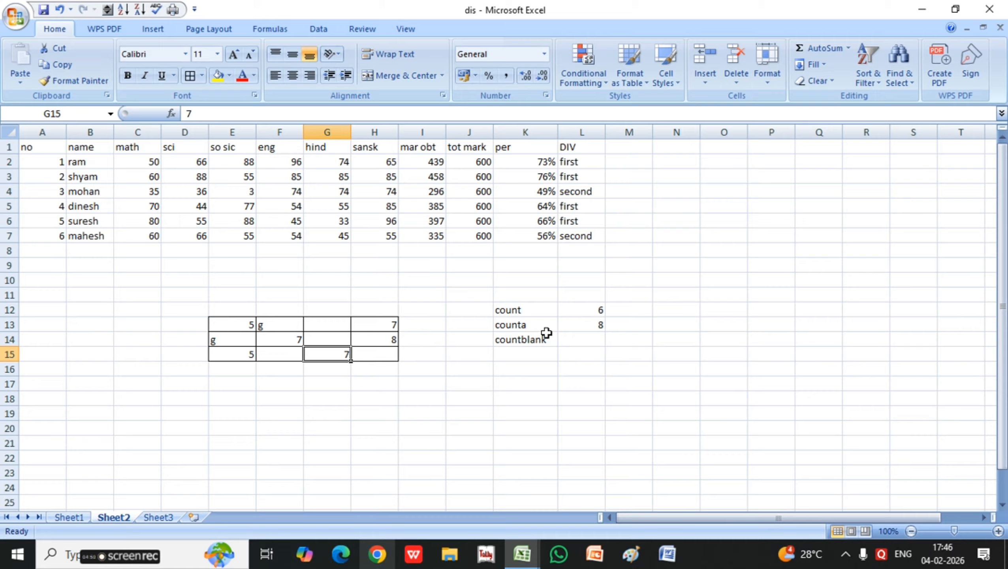
left_click(335, 325)
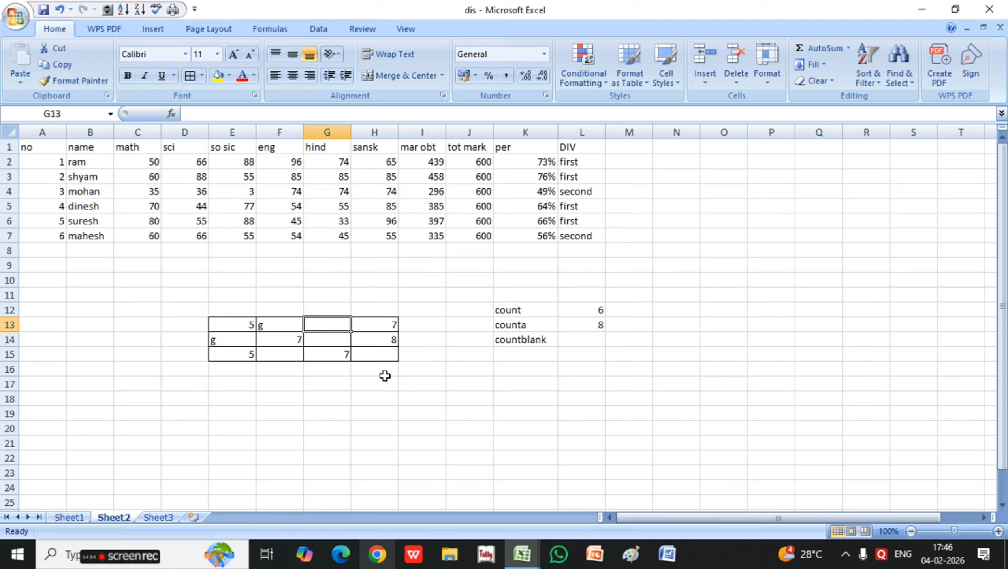
double_click(381, 354)
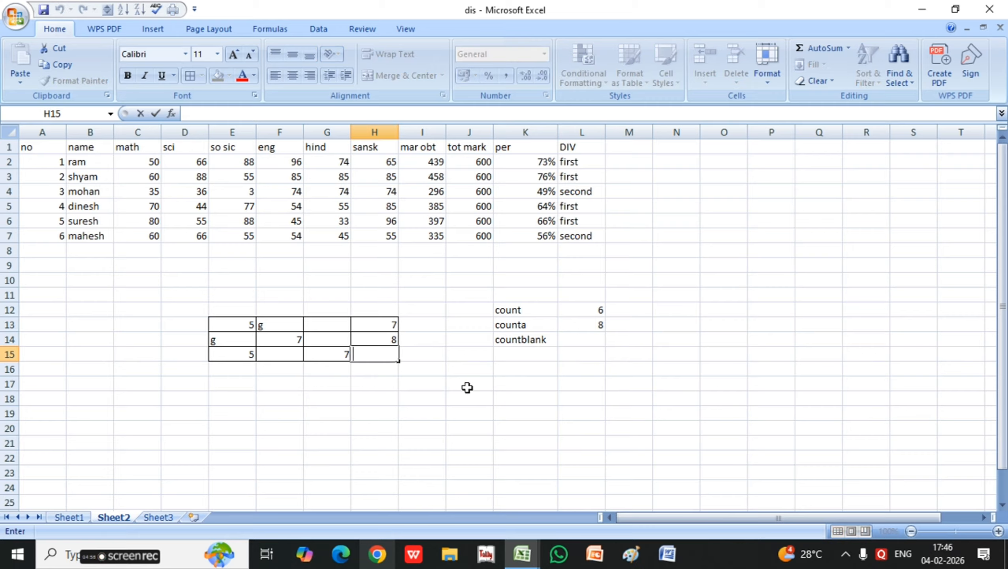
key("Return")
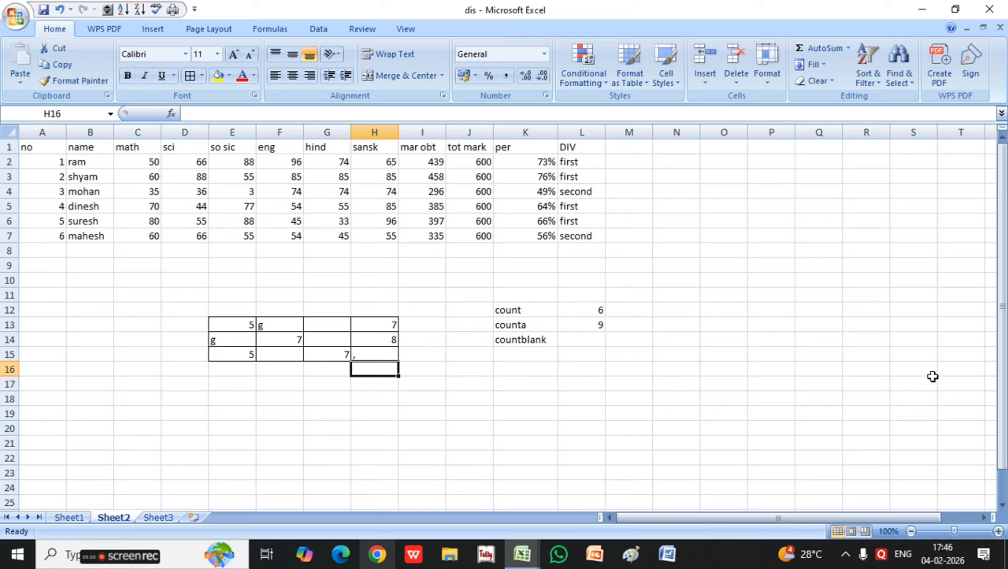
- Count the empty cells of the sample table in L14 with =COUNTBLANK(E13:H15)
left_click(584, 339)
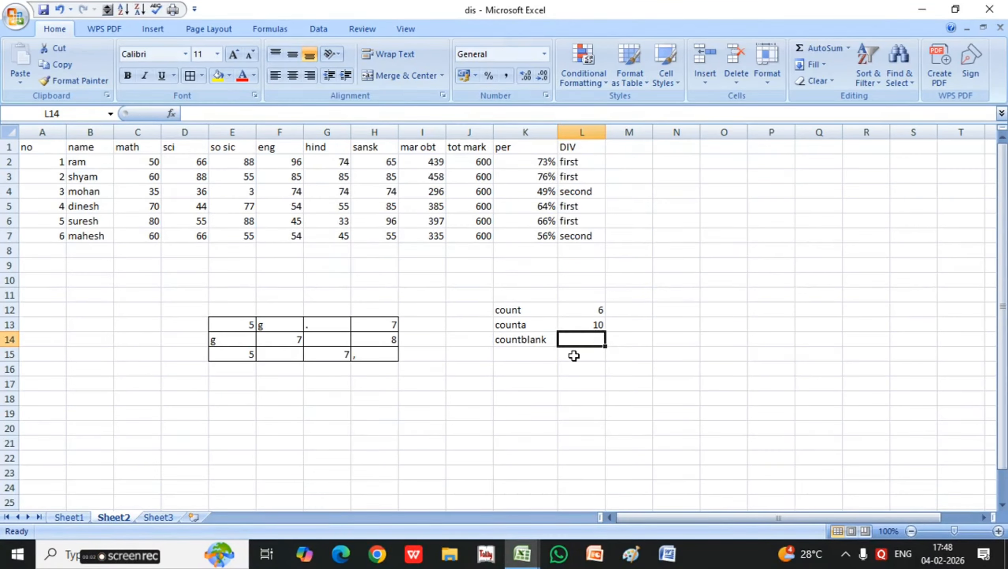
type("=coun")
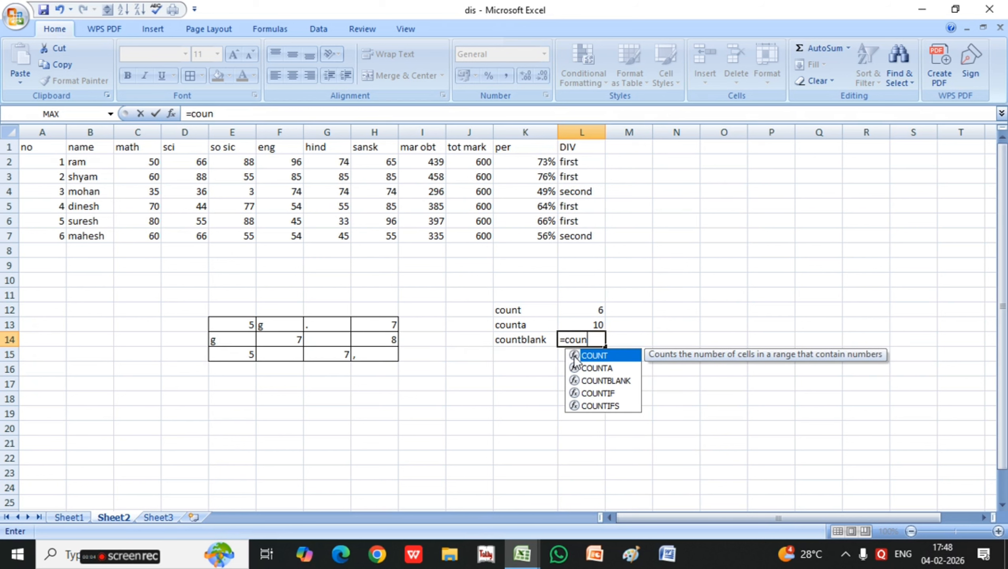
type("t")
key("Down")
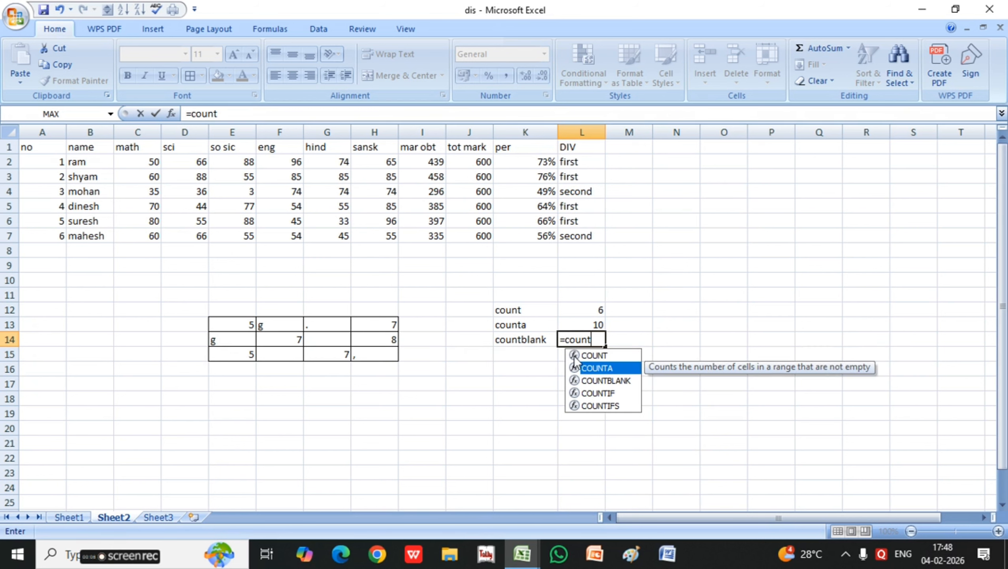
key("Down")
key("Tab")
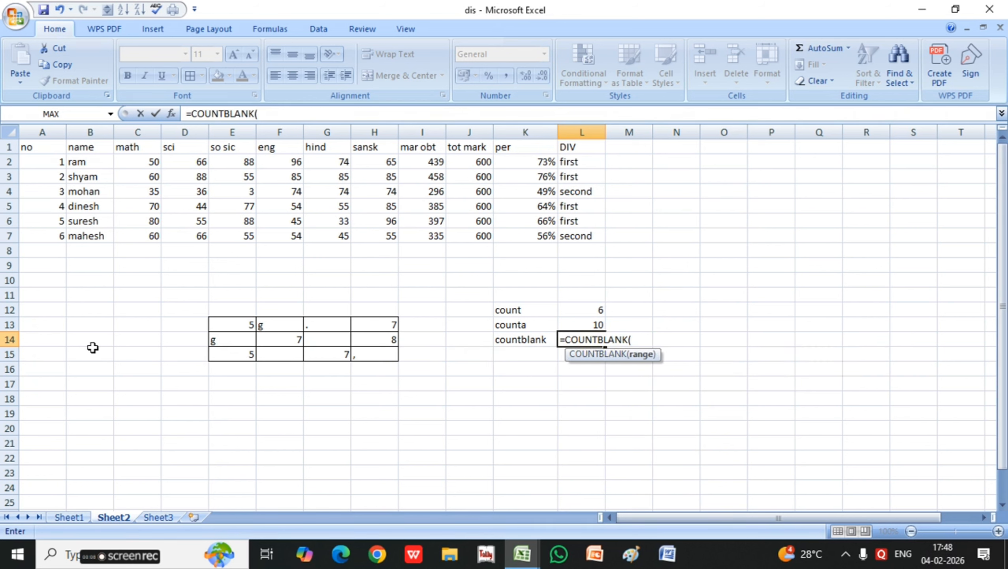
left_click_drag(229, 324, 356, 350)
type(")")
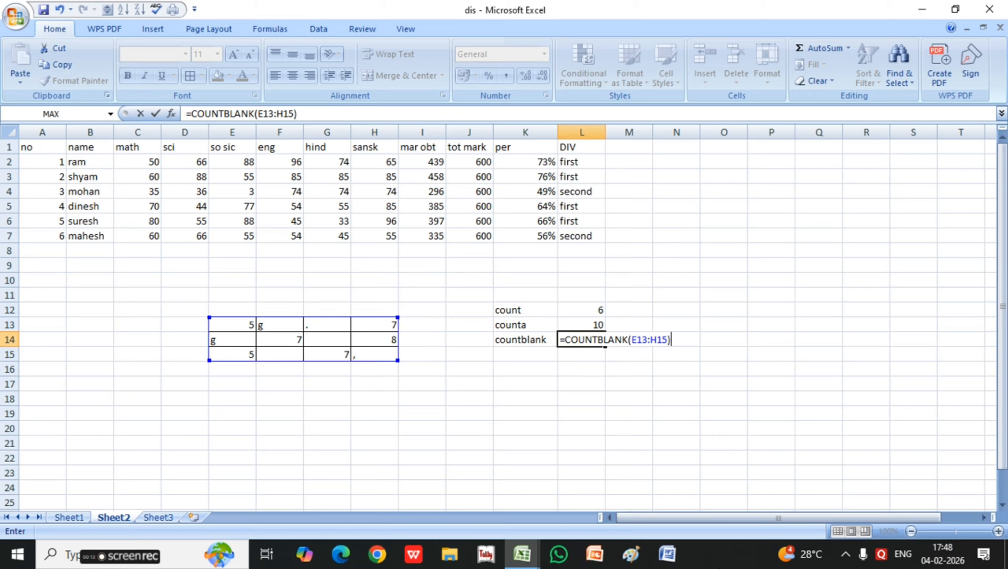
key("Return")
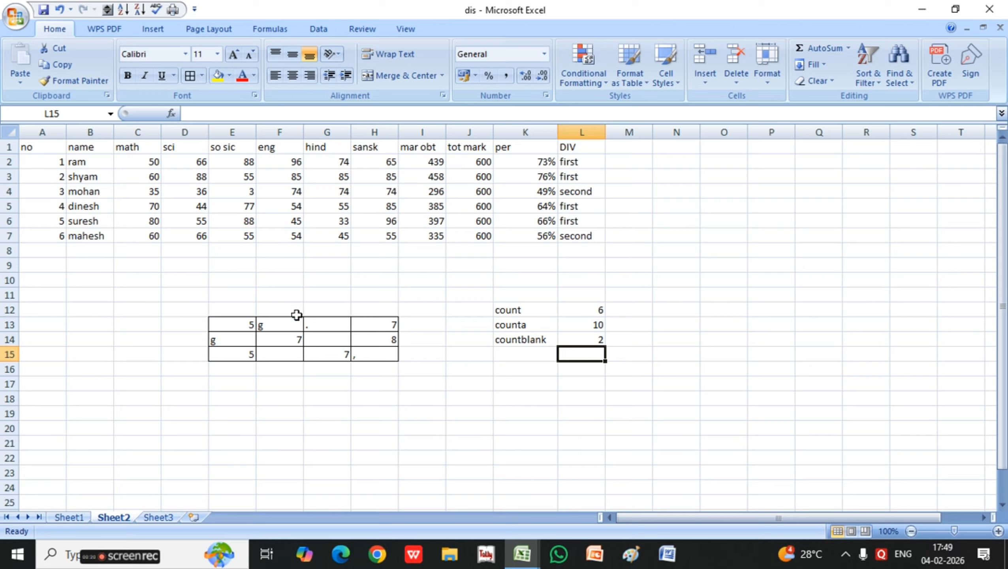
- Check the blank cells G14 and F15 against the COUNTBLANK and COUNTA formulas in L14 and L13
left_click(341, 340)
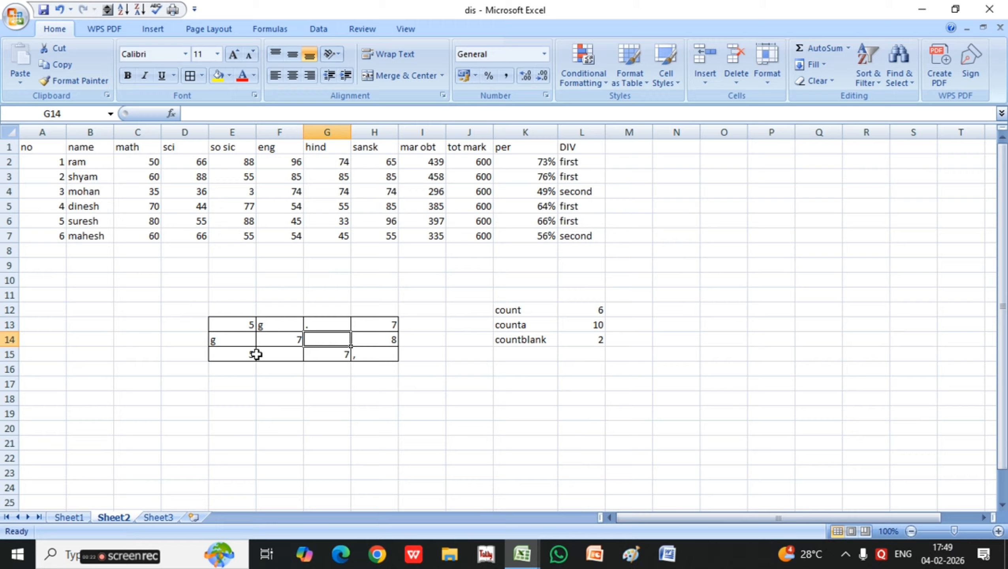
left_click(278, 355)
left_click(586, 338)
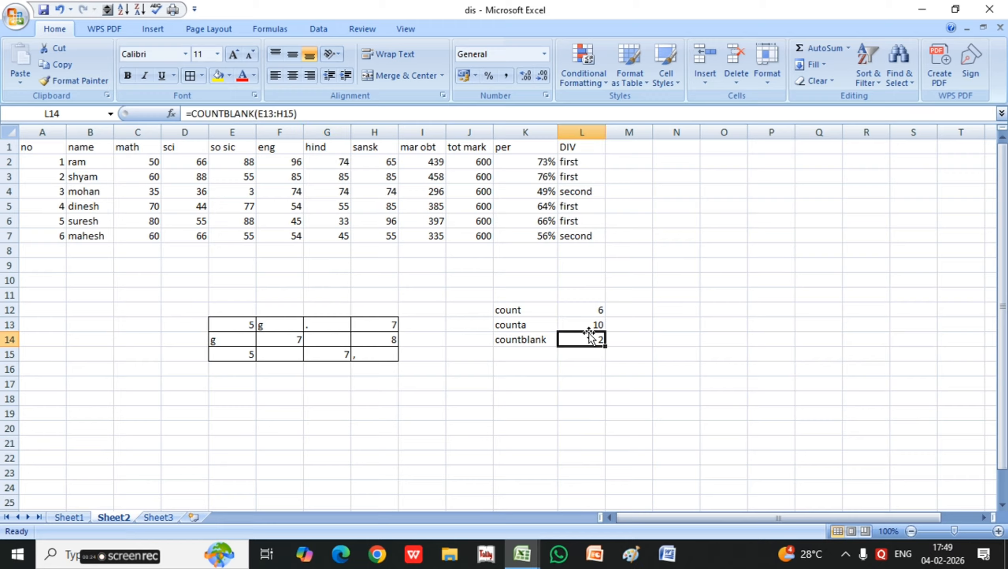
left_click(593, 324)
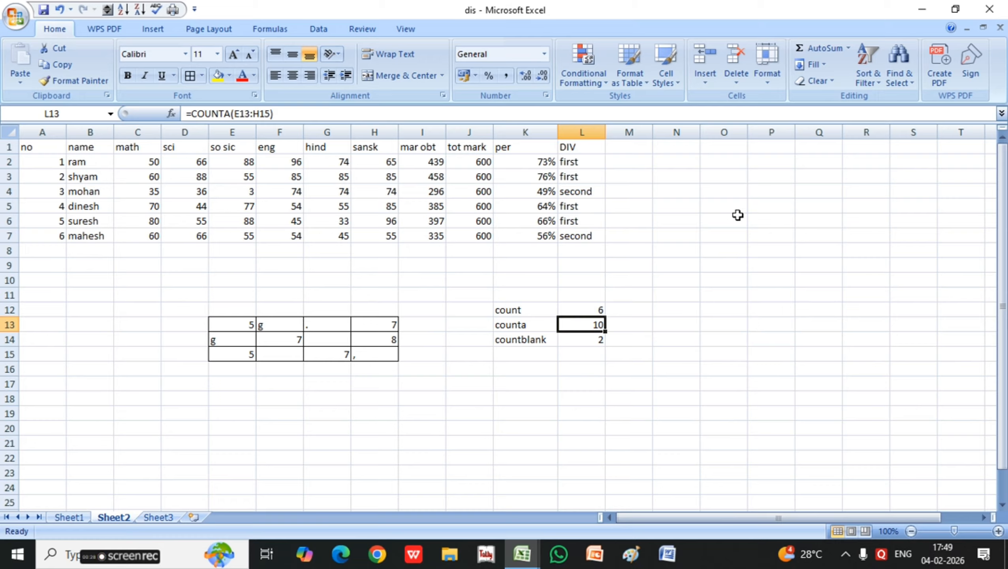
left_click(761, 201)
key("Down")
key("Right")
key("Right")
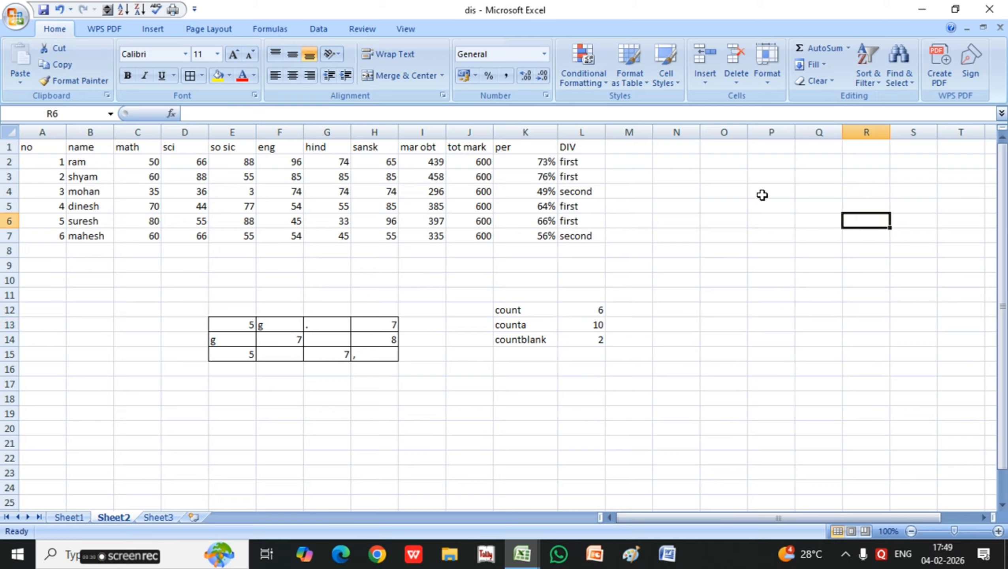
- Start a new sales table by entering the column header name in O7
key("Left")
key("Left")
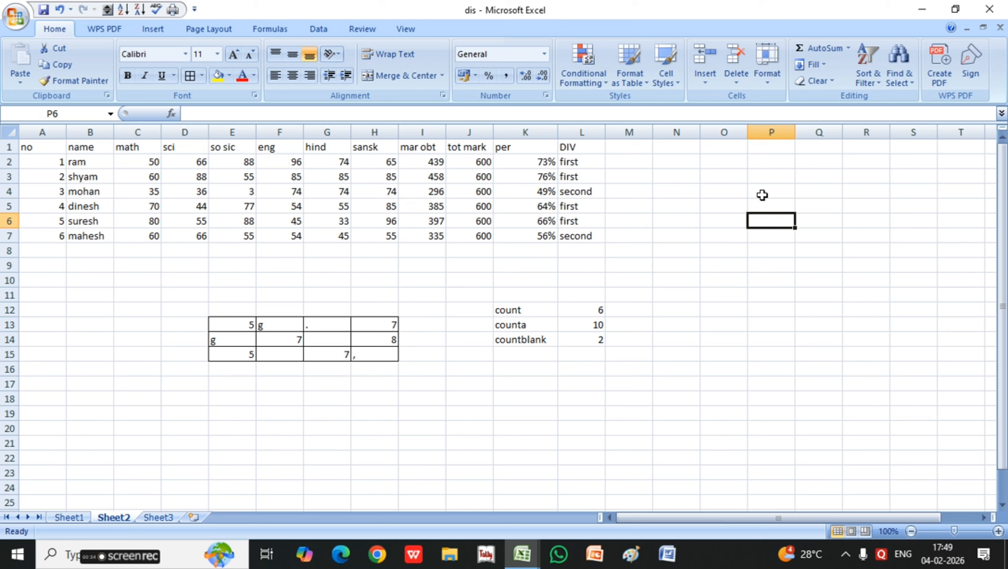
key("Down")
key("Left")
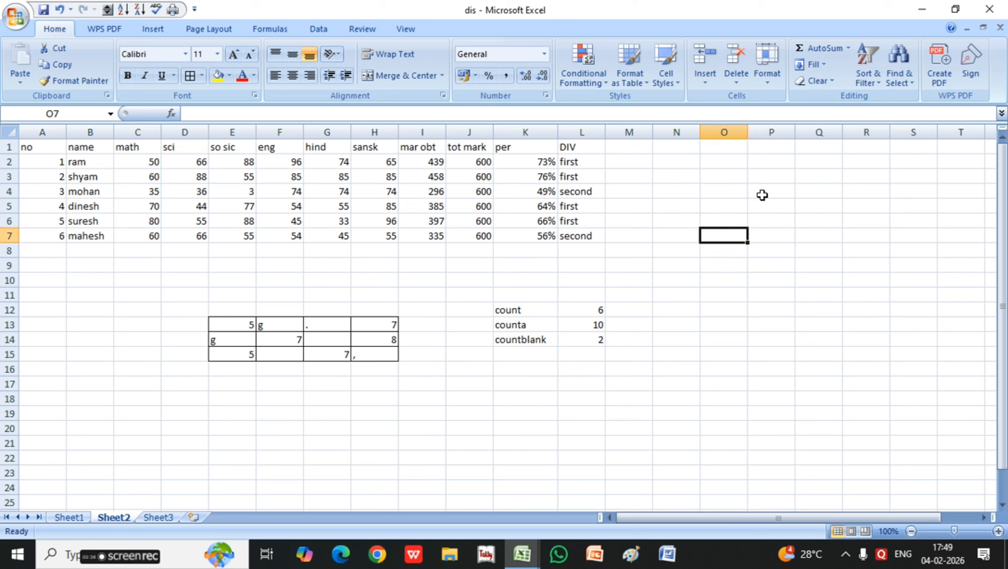
type("sal")
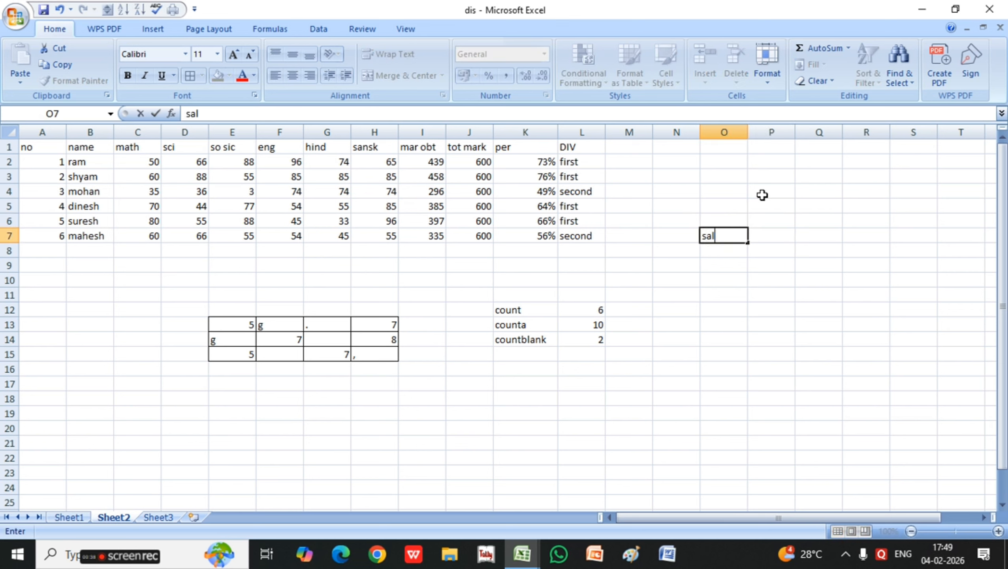
type("es ma")
key("BackSpace")
key("BackSpace")
key("BackSpace")
key("BackSpace")
key("BackSpace")
key("BackSpace")
key("BackSpace")
key("BackSpace")
type("name")
key("Tab")
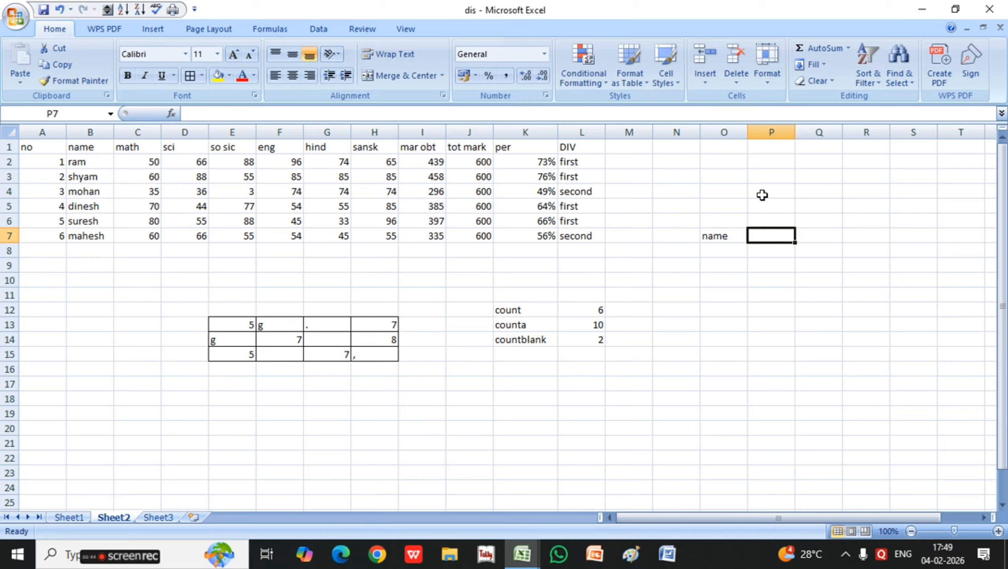
- Enter the column header sale amount in P7
type("sale")
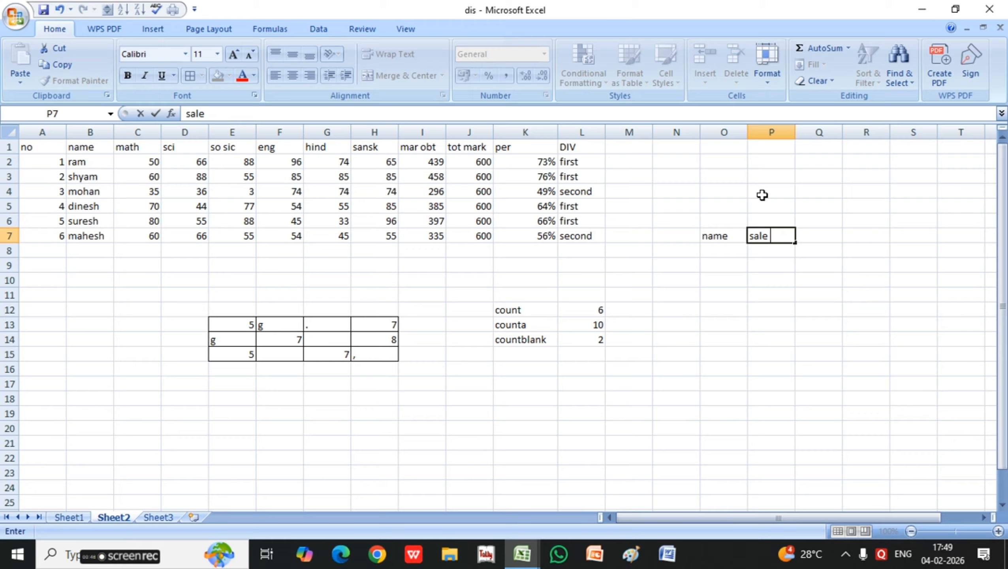
type("amoiu")
key("BackSpace")
key("BackSpace")
type("moiu")
key("BackSpace")
key("BackSpace")
type("unt")
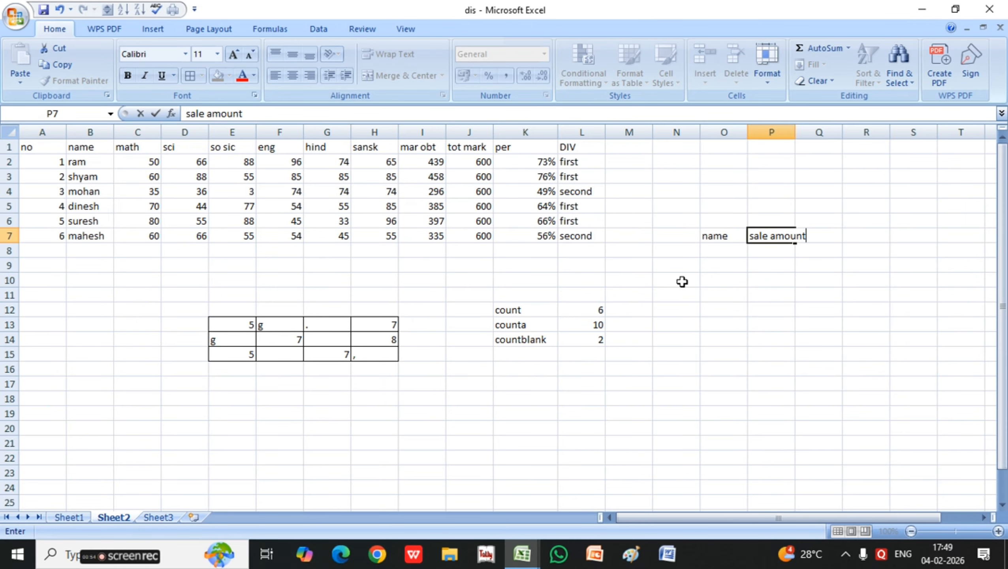
- Enter three salesmen's names in O8:O10 and fill them down as a repeating list to O23
left_click(727, 248)
type("ram")
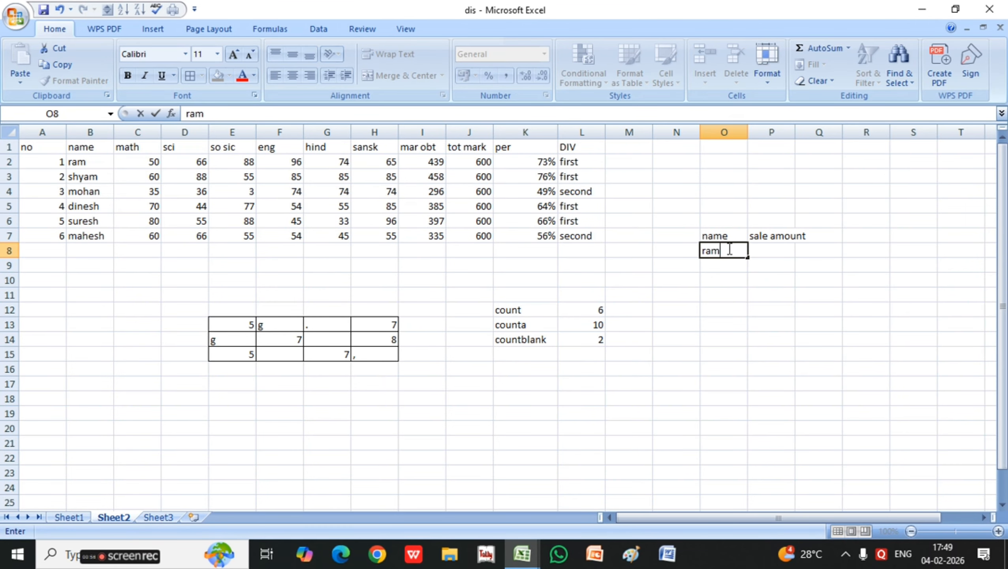
left_click(978, 517)
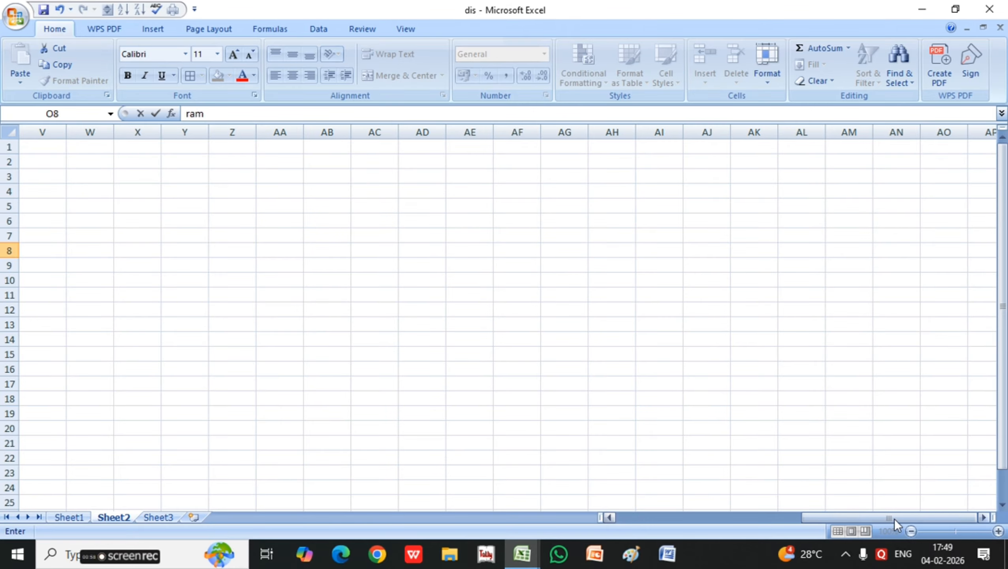
left_click_drag(895, 519, 723, 525)
key("Return")
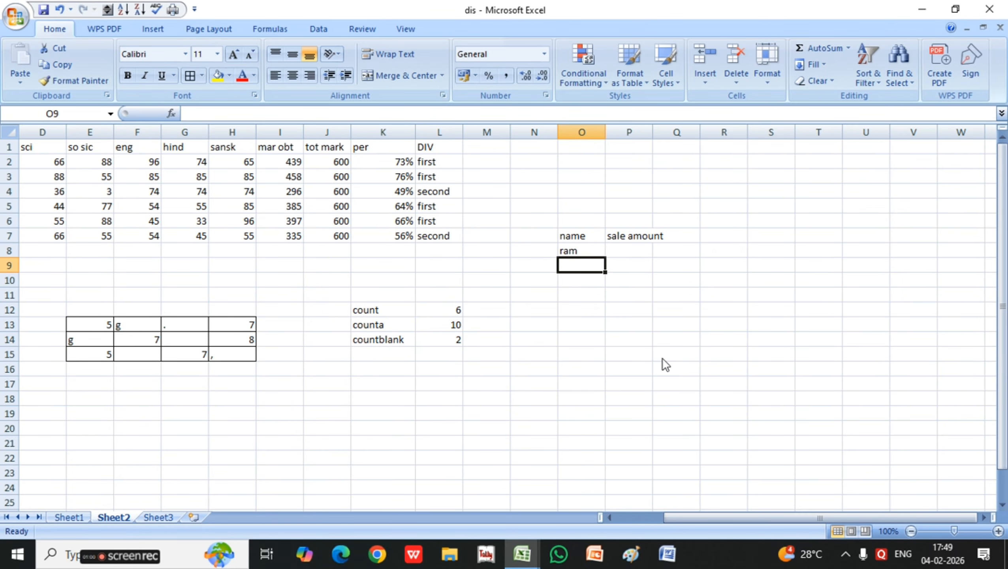
type("shyamn")
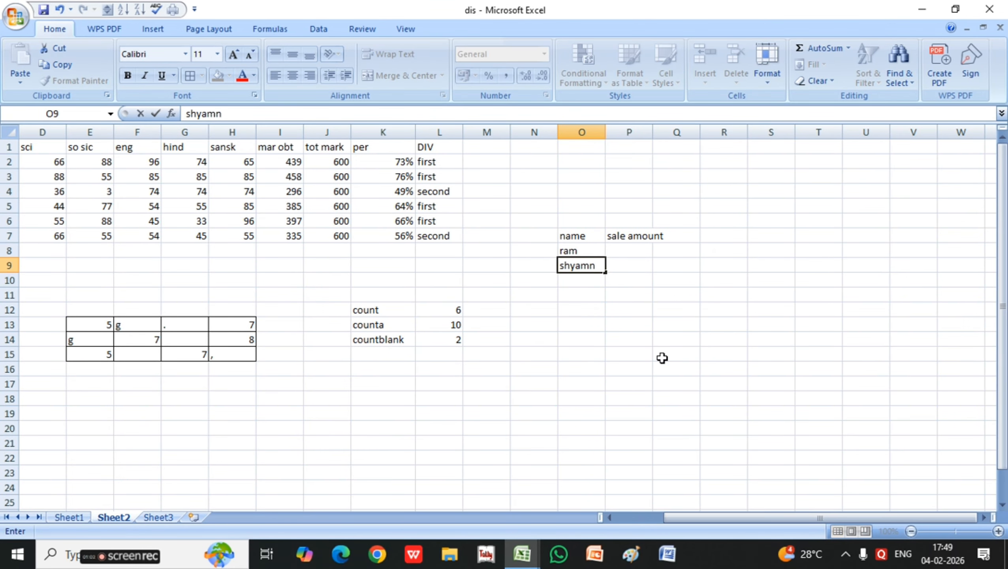
key("BackSpace")
key("Return")
type("mohan")
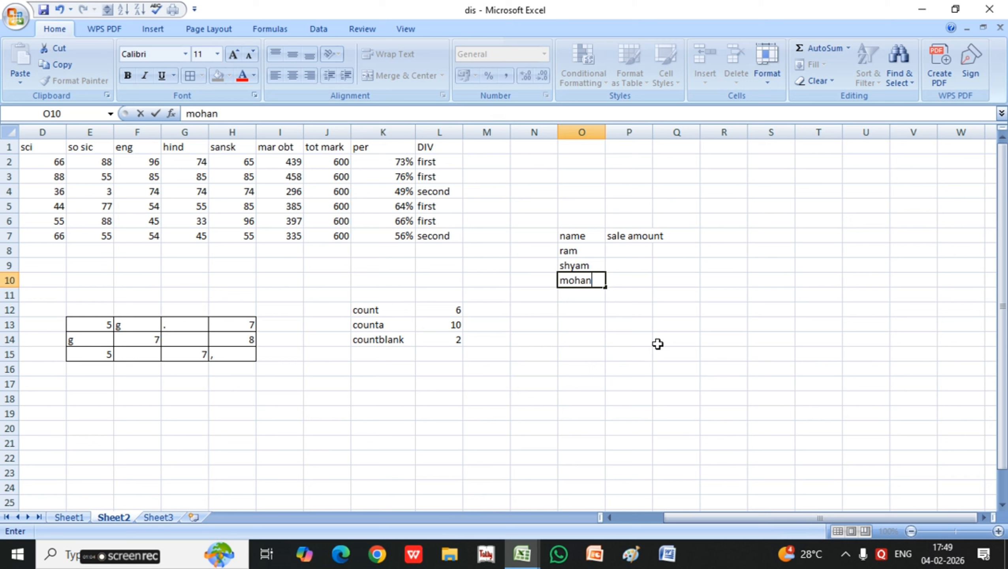
left_click_drag(579, 250, 585, 274)
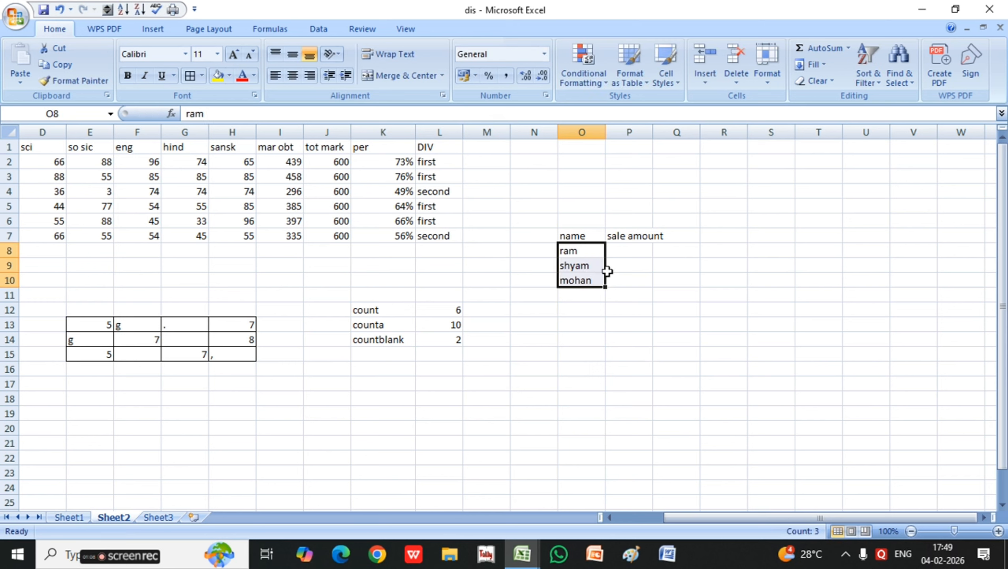
left_click_drag(606, 285, 593, 484)
- Enter the sale amounts 200, 300, 400, 500, 600, 350 and 450 in P8:P14
left_click(622, 251)
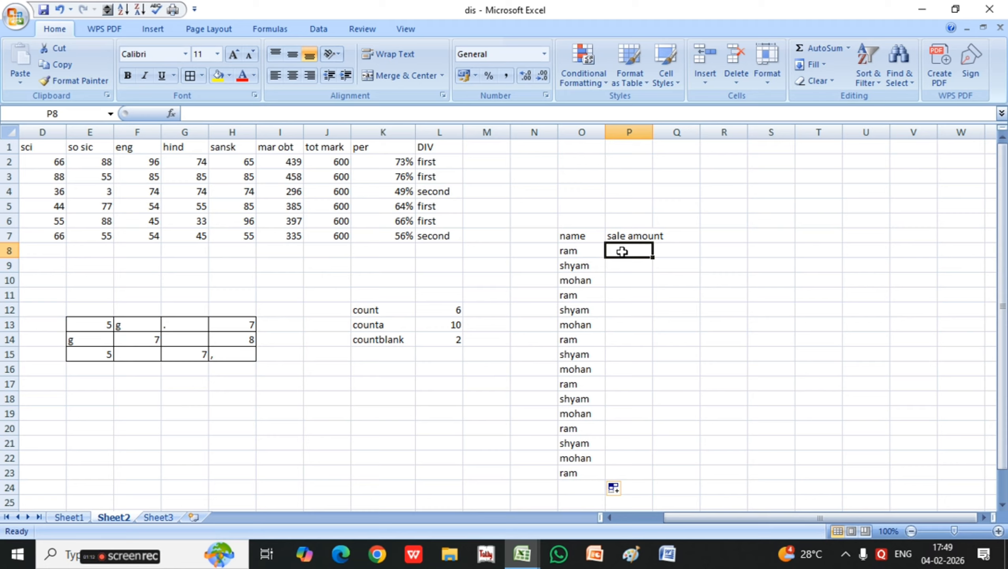
type("200")
key("Return")
type("300")
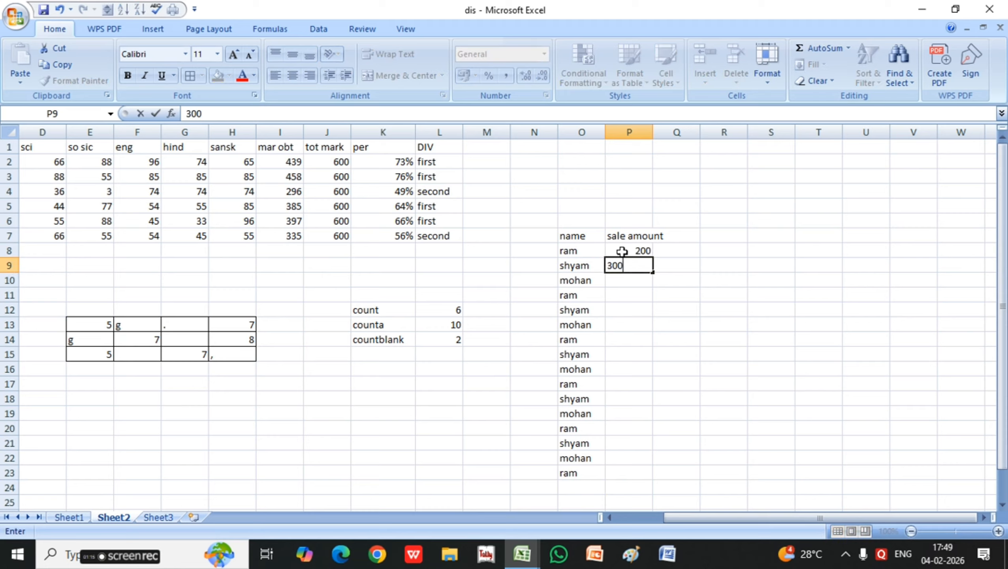
key("Return")
type("400")
key("Return")
type("500")
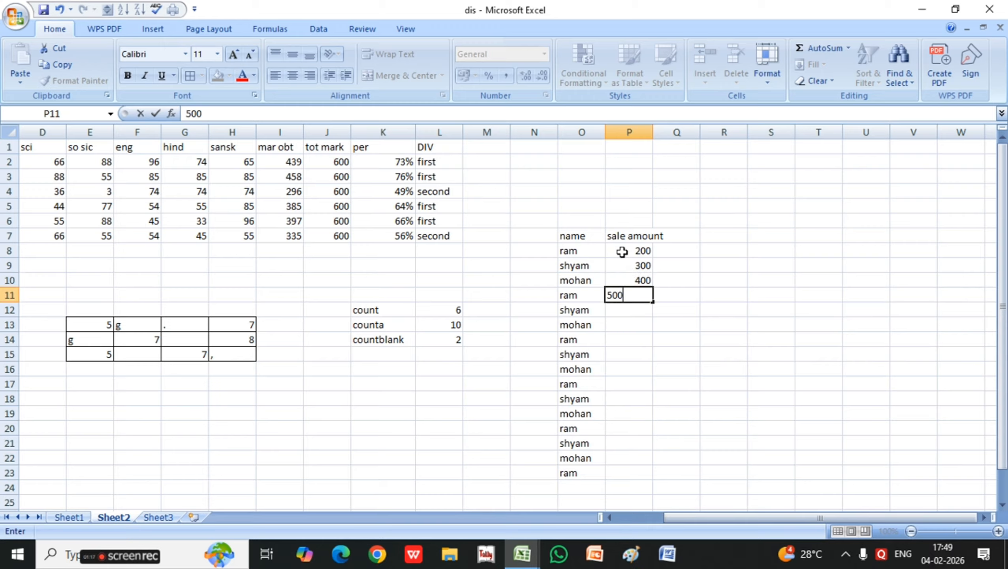
key("Return")
type("600")
key("Return")
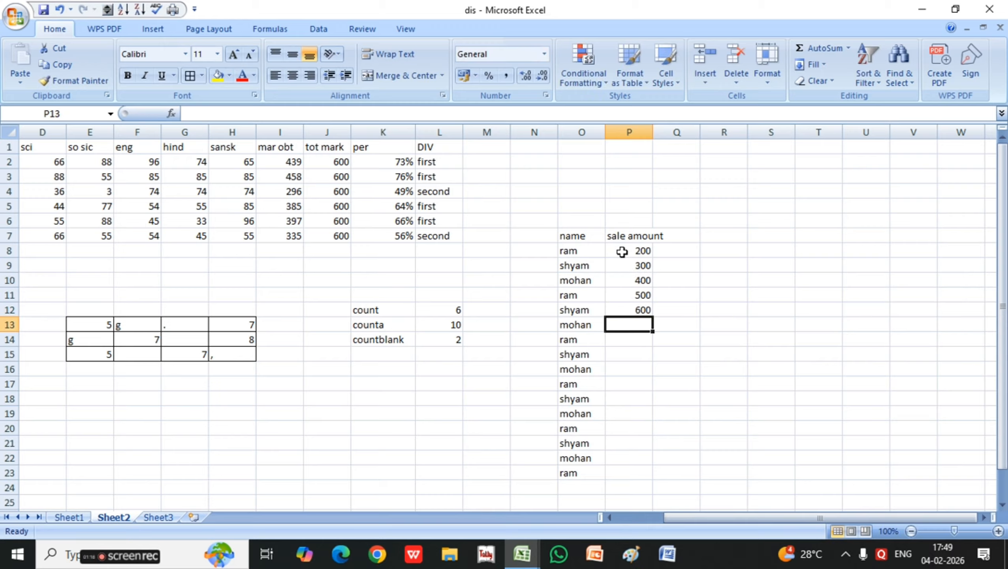
type("350")
key("Return")
type("450")
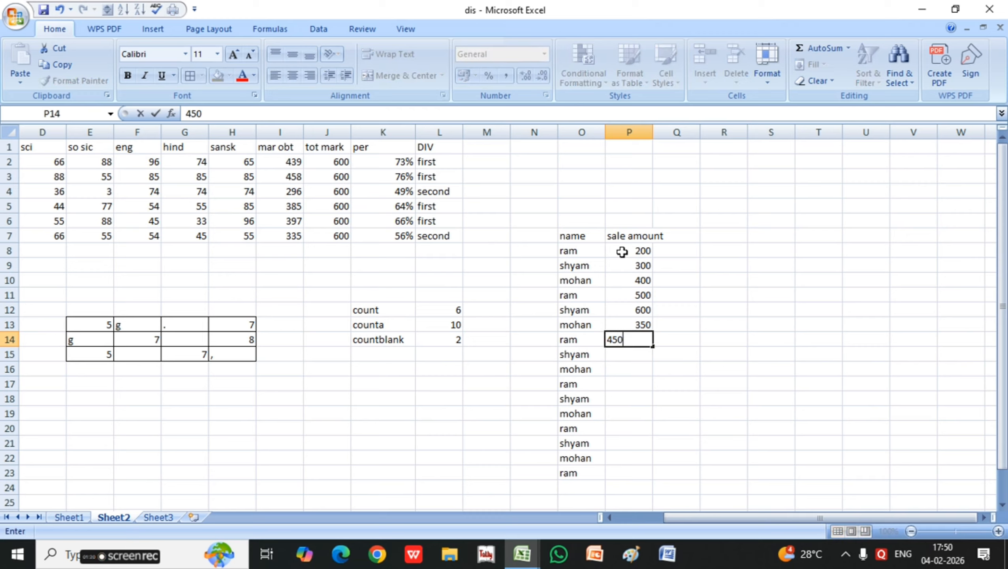
key("Return")
- Copy the amounts from P8:P14 into P15:P21 and clear the surplus names in O22:O23
left_click_drag(629, 249, 636, 343)
key("ctrl+c")
left_click(645, 354)
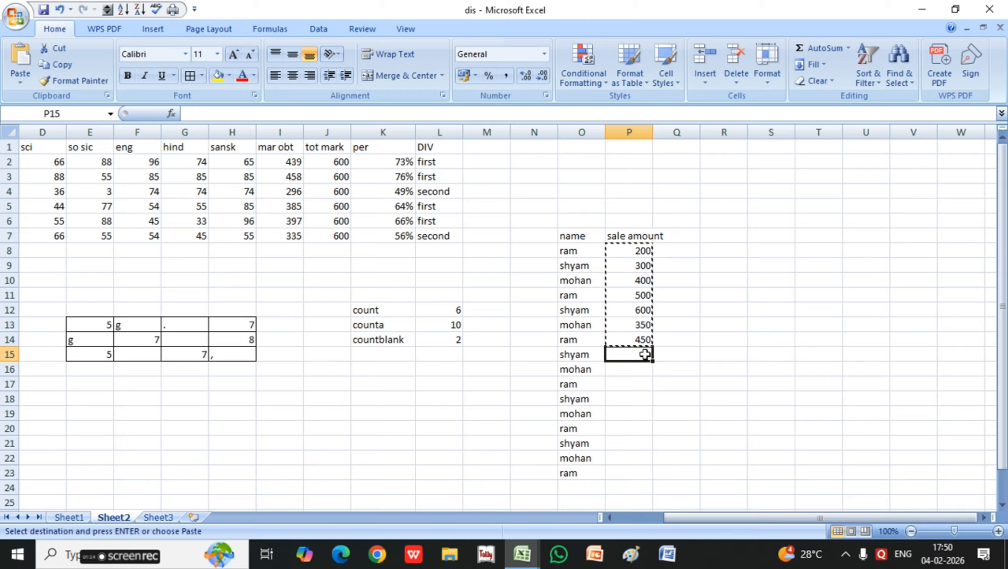
key("ctrl+v")
left_click_drag(692, 478, 488, 453)
key("Escape")
- Enter the summary table headers no of sale in S4 and sales amount in T4
left_click(777, 188)
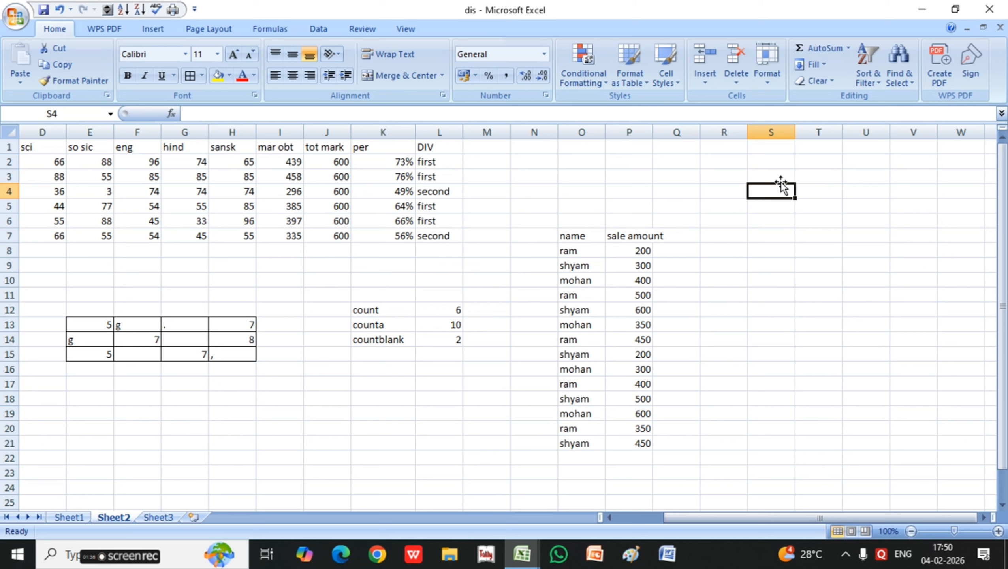
type("no of sale")
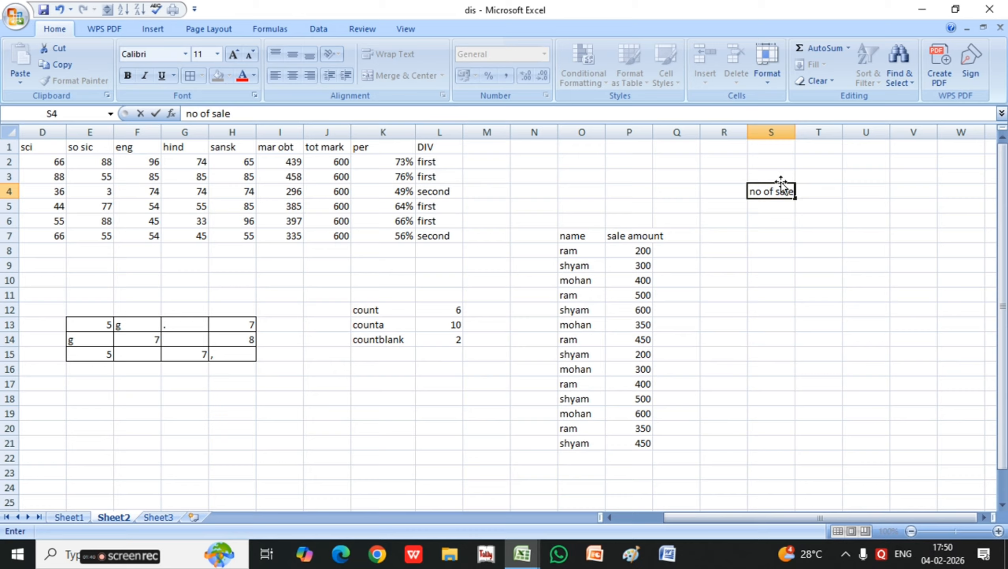
key("Tab")
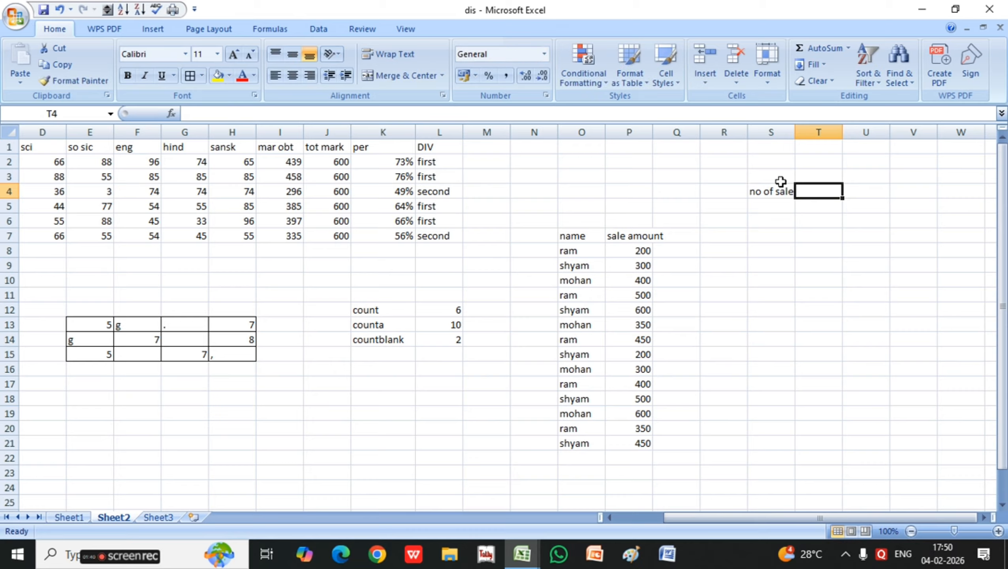
type("sales")
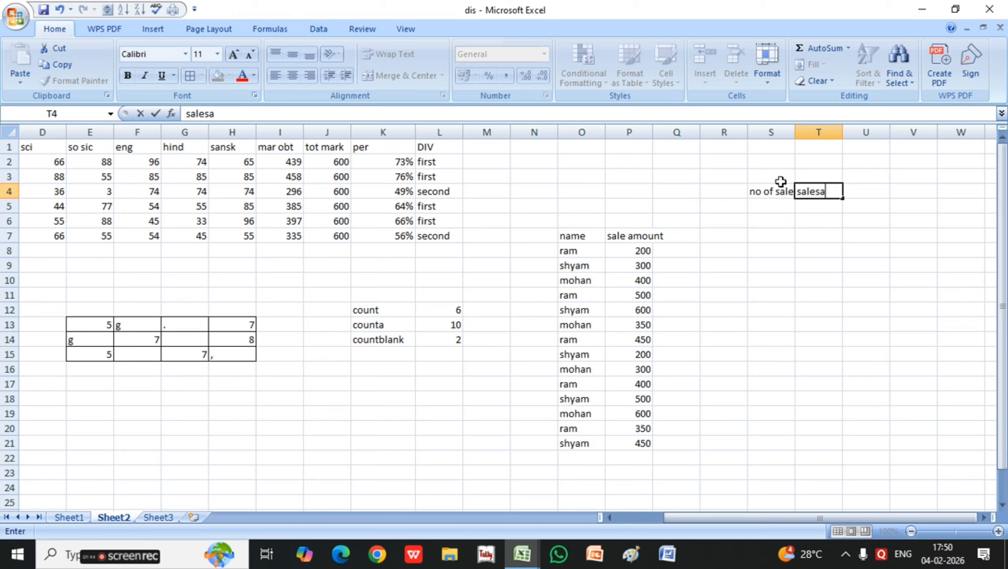
type(" amount")
key("Down")
- Enter the header sales man in R4 and widen columns R and S to fit the headers
key("Left")
key("Left")
key("Up")
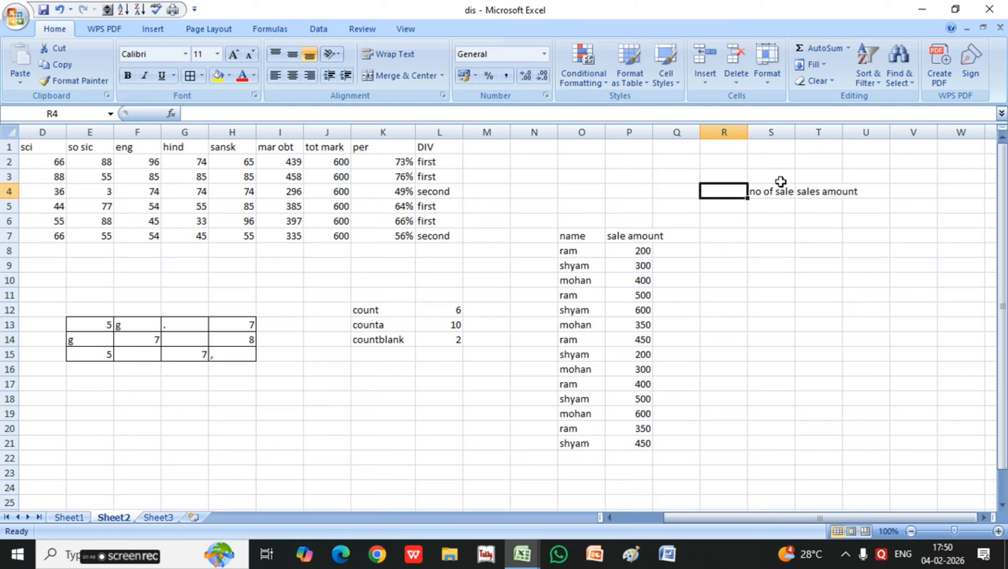
type("sa")
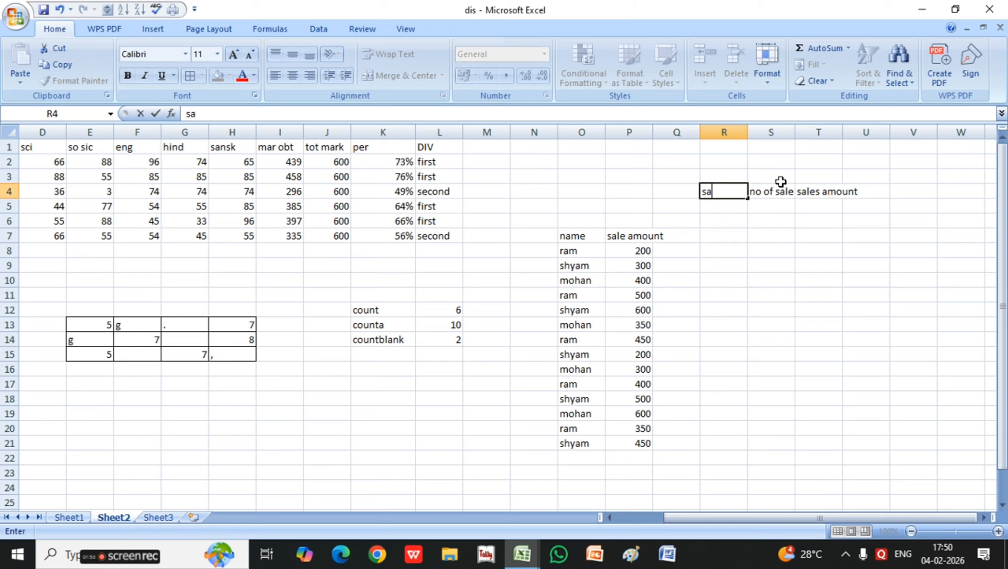
type("les man")
left_click(811, 307)
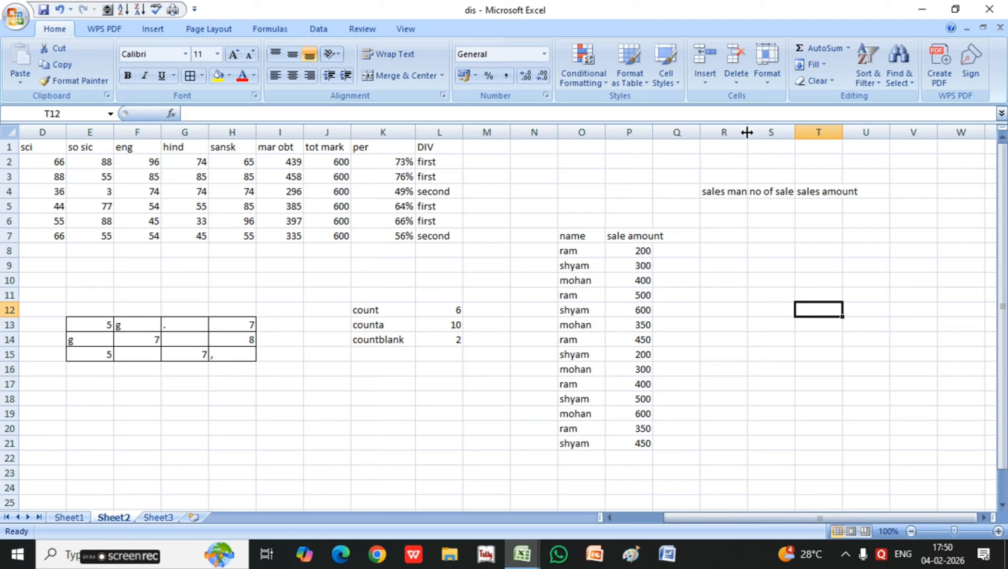
left_click_drag(747, 132, 836, 135)
- Copy the three distinct names from O8:O10 into R5:R7 under the sales man header
left_click(735, 205)
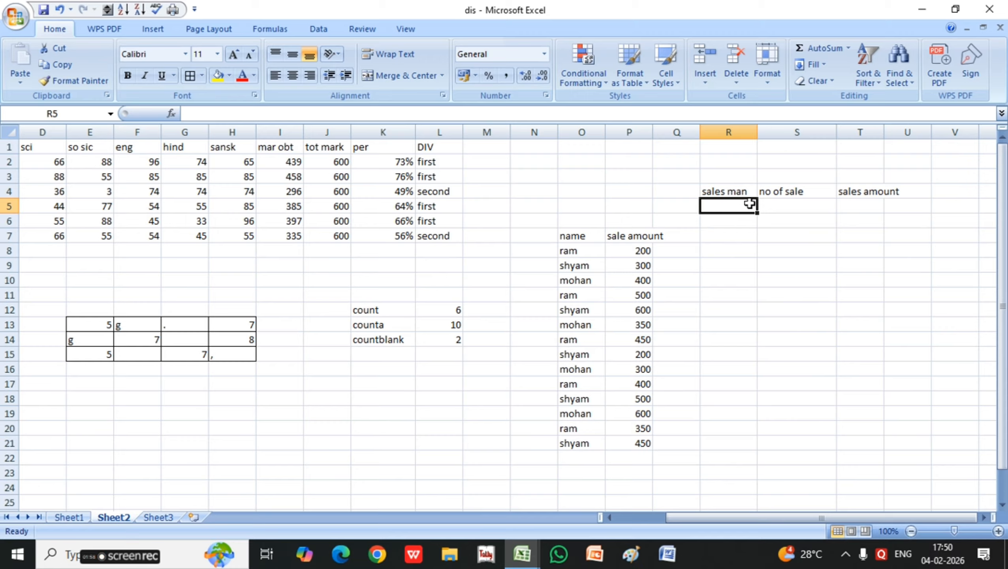
left_click_drag(582, 250, 587, 282)
key("ctrl+c")
left_click(730, 205)
key("ctrl+v")
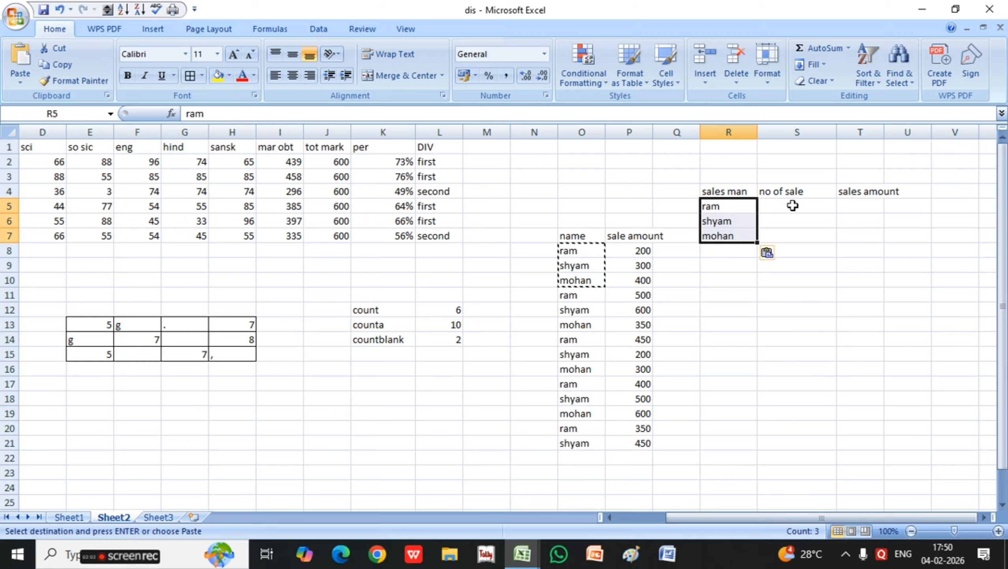
left_click(792, 206)
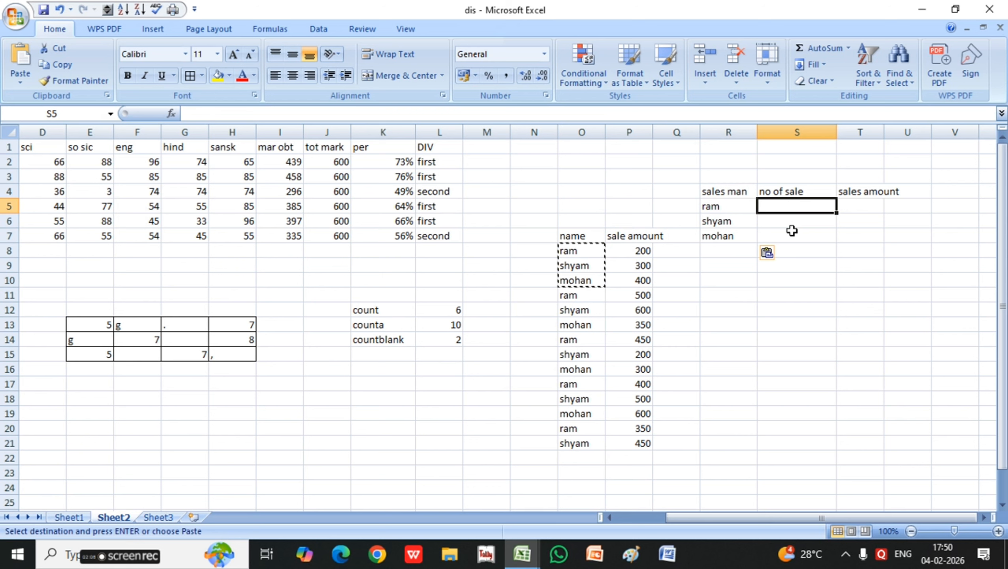
type("=")
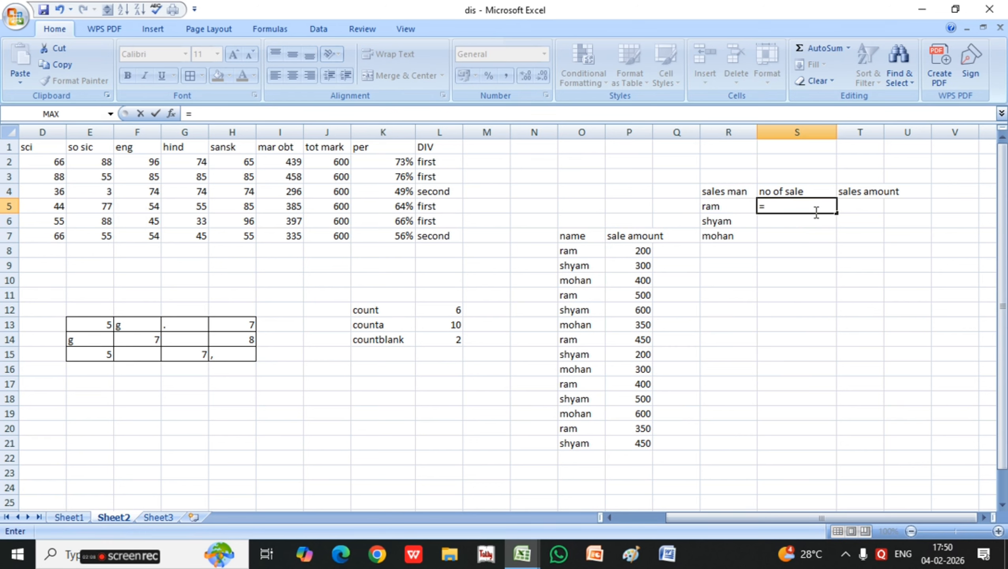
key("Escape")
- Enter the sample numbers 5, 6, 4, 6 and 5 in J18:J22
left_click(316, 403)
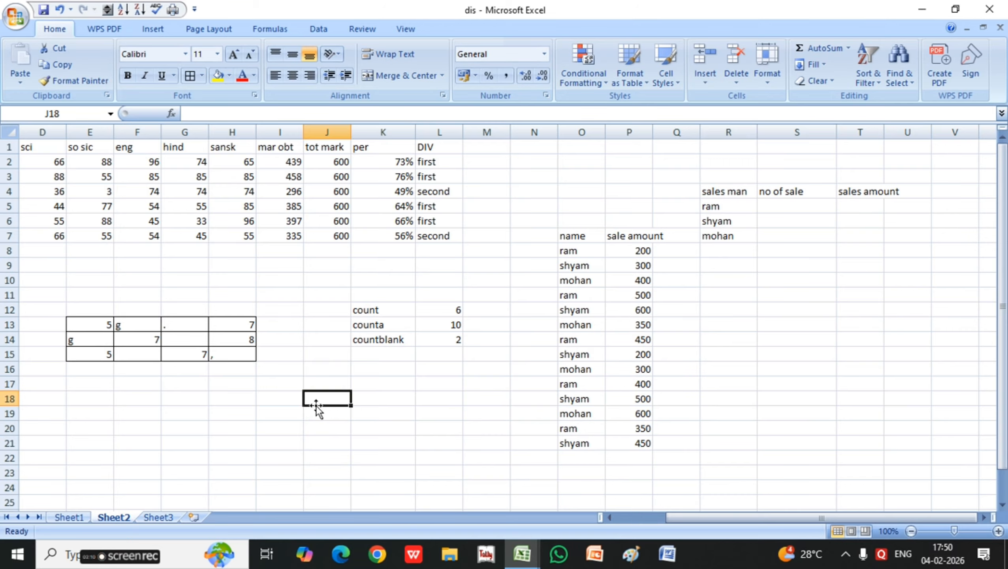
type("5")
key("Return")
type("6")
key("Return")
type("4")
key("Return")
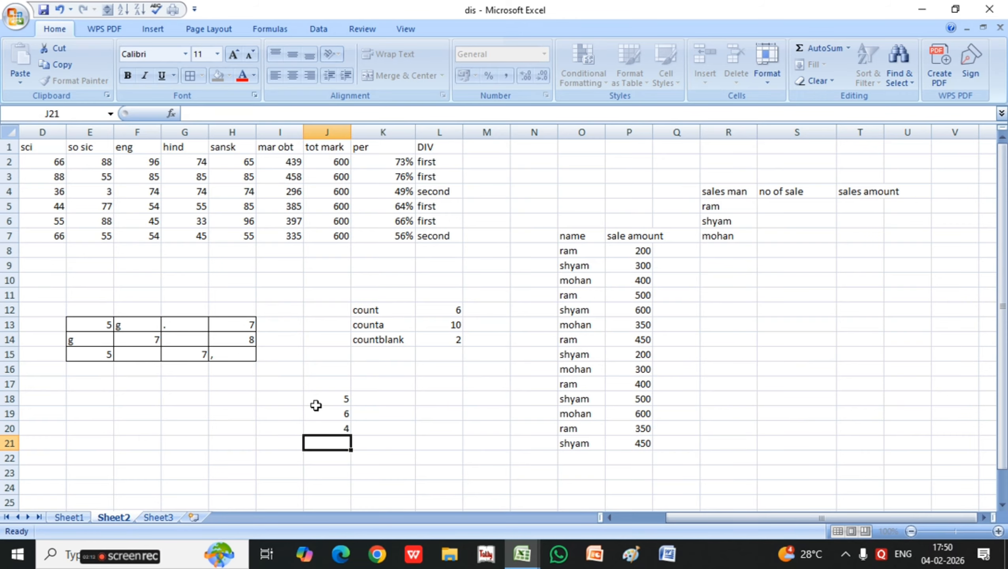
type("6")
key("Return")
type("5")
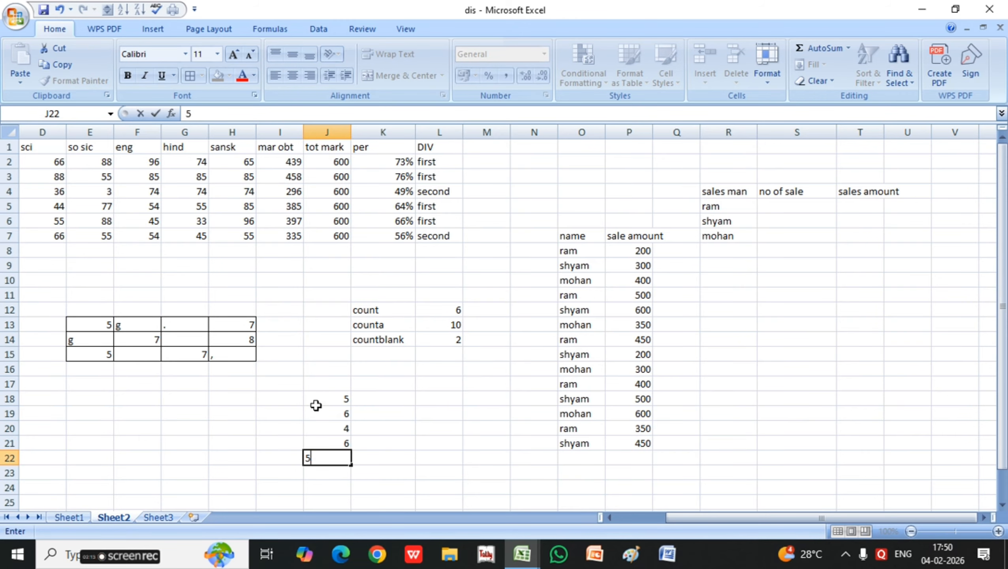
left_click(321, 499)
- Total the sample numbers J18:J22 in J23 with AutoSum
left_click_drag(339, 399, 344, 455)
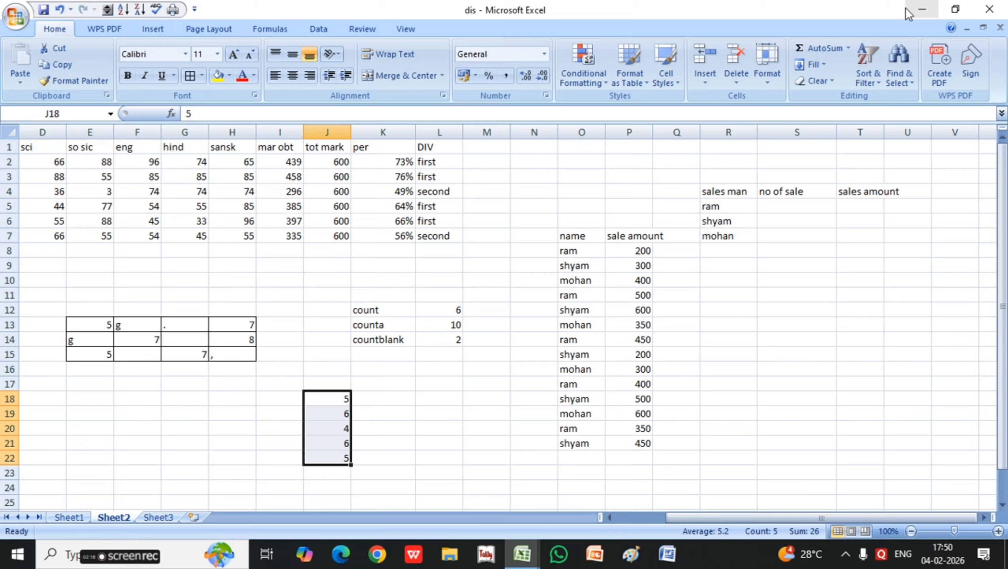
left_click(822, 51)
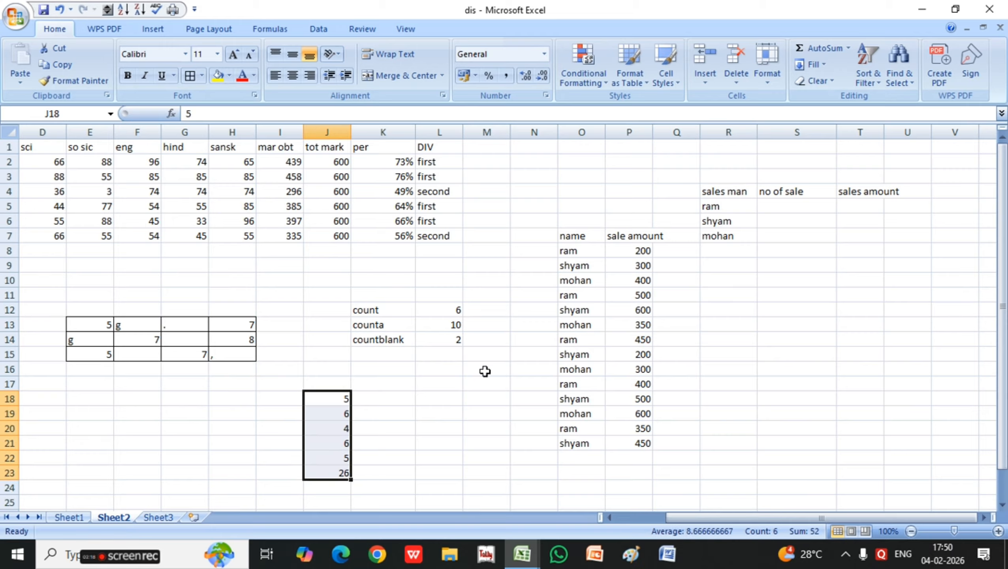
- Replace the total in J23 with the manually written formula =SUM(J18:J22)
left_click(344, 470)
type("=")
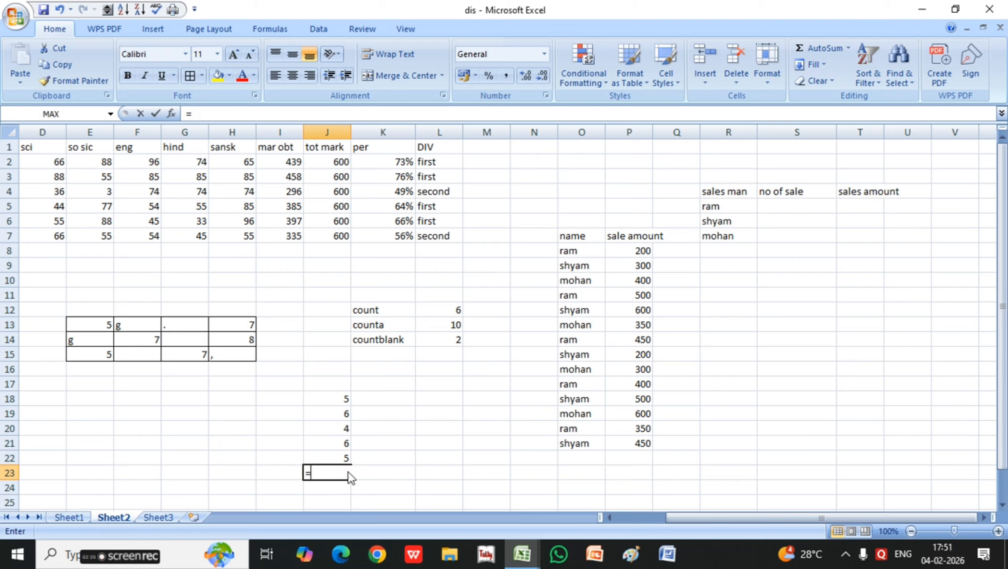
type("sdum")
key("BackSpace")
key("BackSpace")
key("BackSpace")
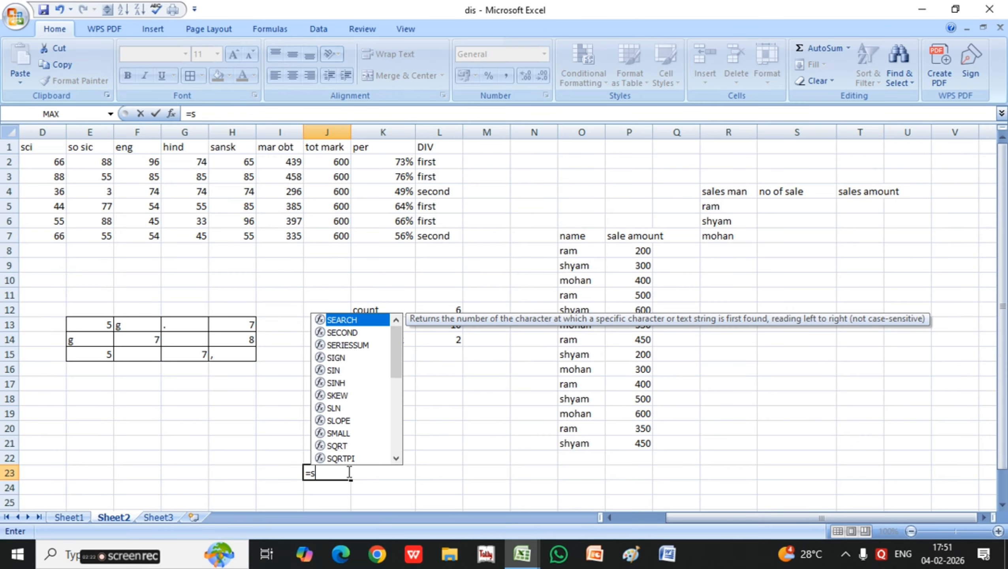
type("um(")
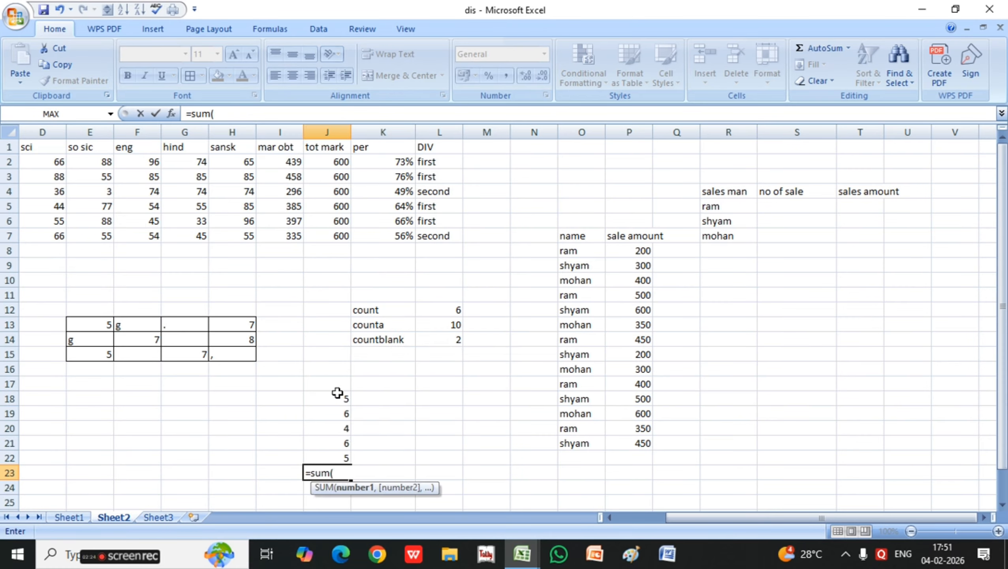
left_click_drag(338, 396, 334, 457)
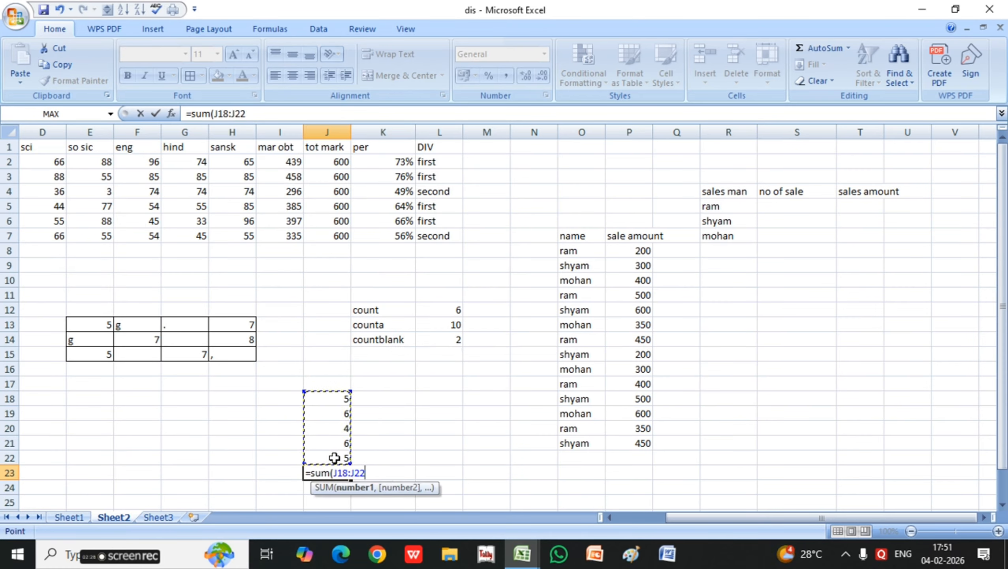
type(")")
key("Return")
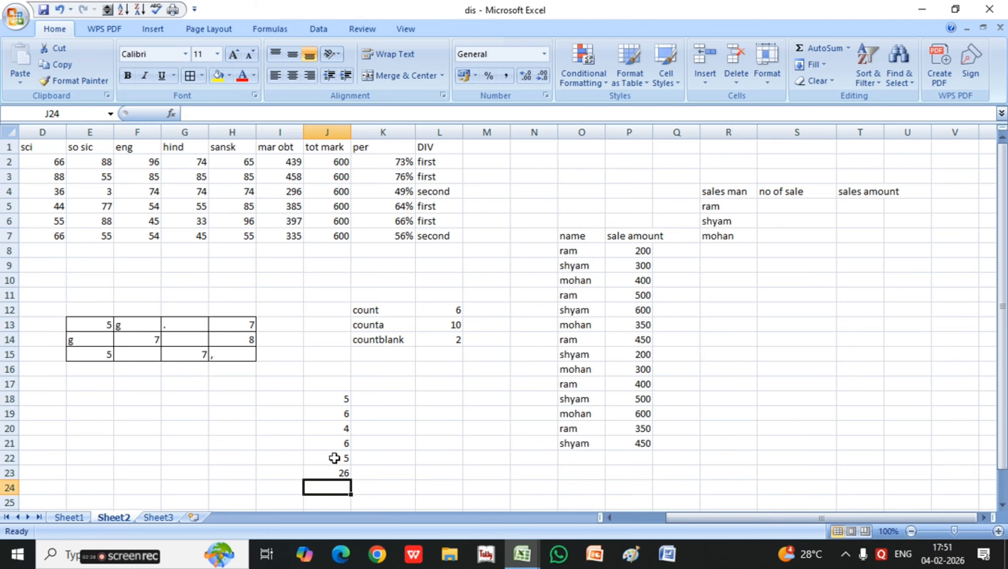
- Count each salesman's sales with =COUNTIF(O8:O21,R5:R7) in S5 and fill the formula down to S7
left_click(797, 199)
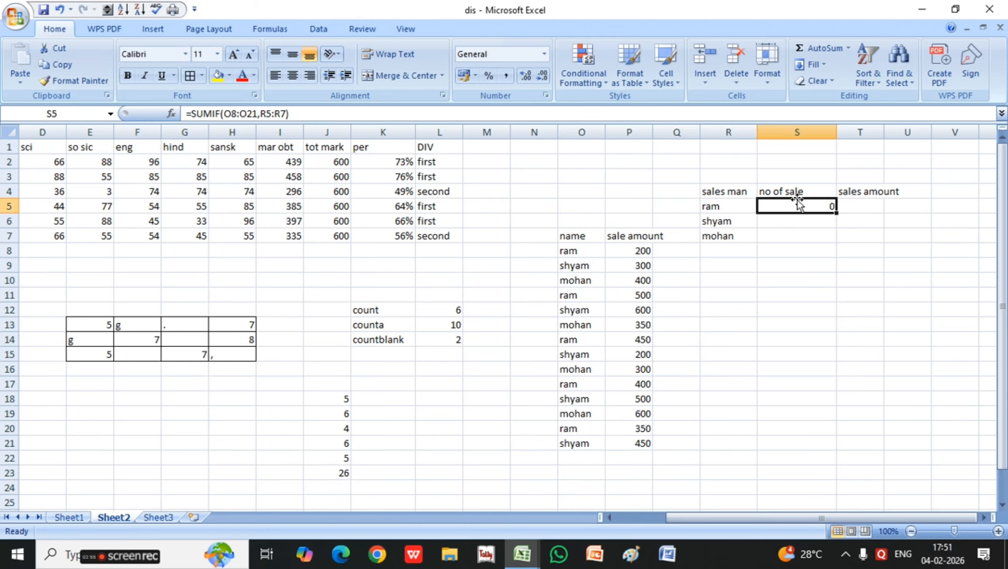
type("=")
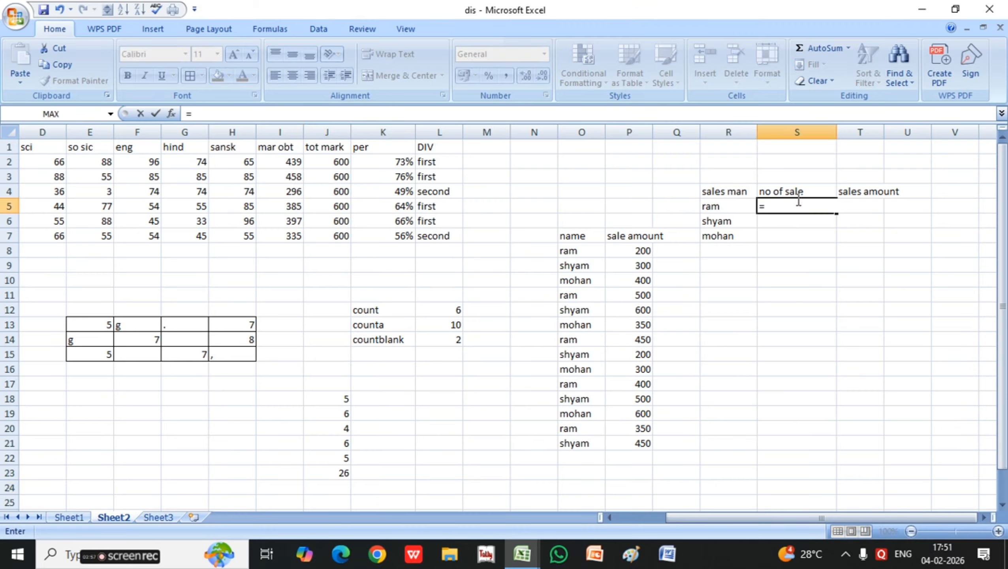
type("countt")
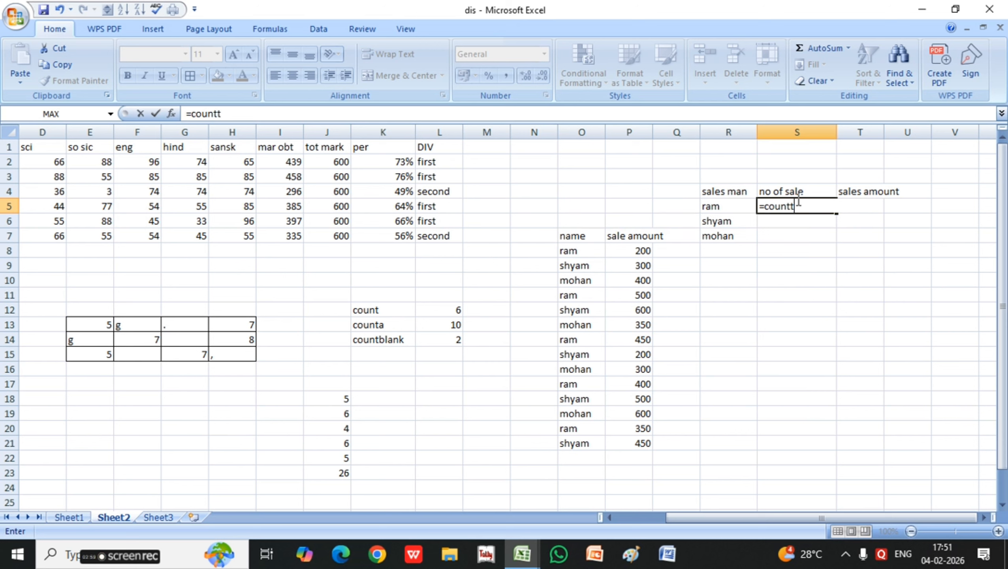
key("BackSpace")
type("if(")
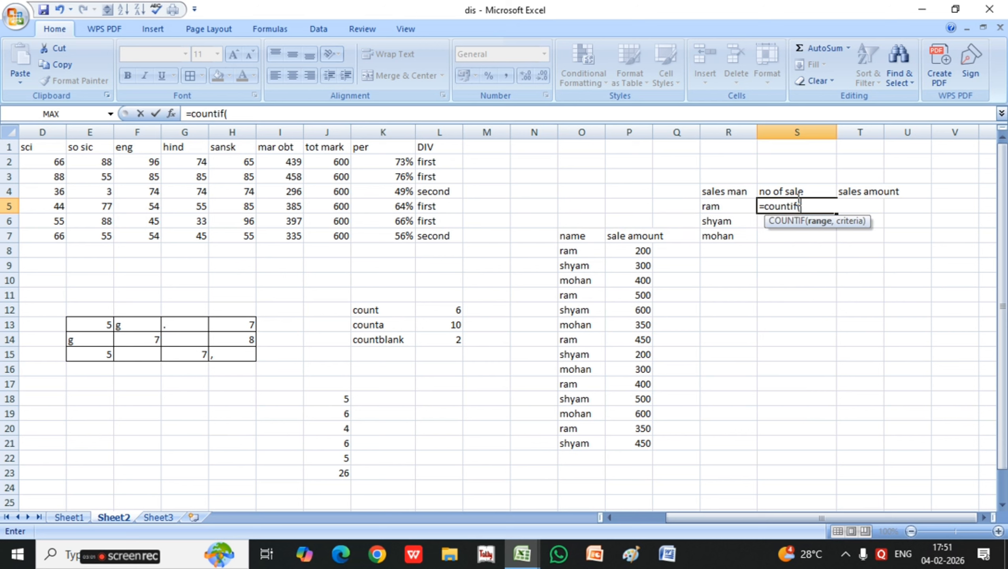
left_click_drag(588, 252, 588, 435)
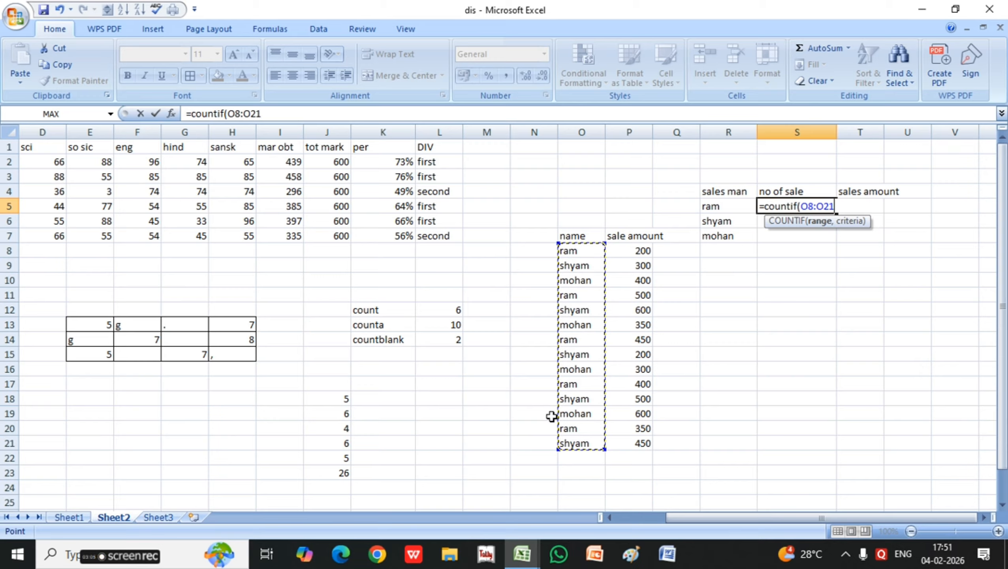
type(",")
left_click_drag(732, 203, 730, 238)
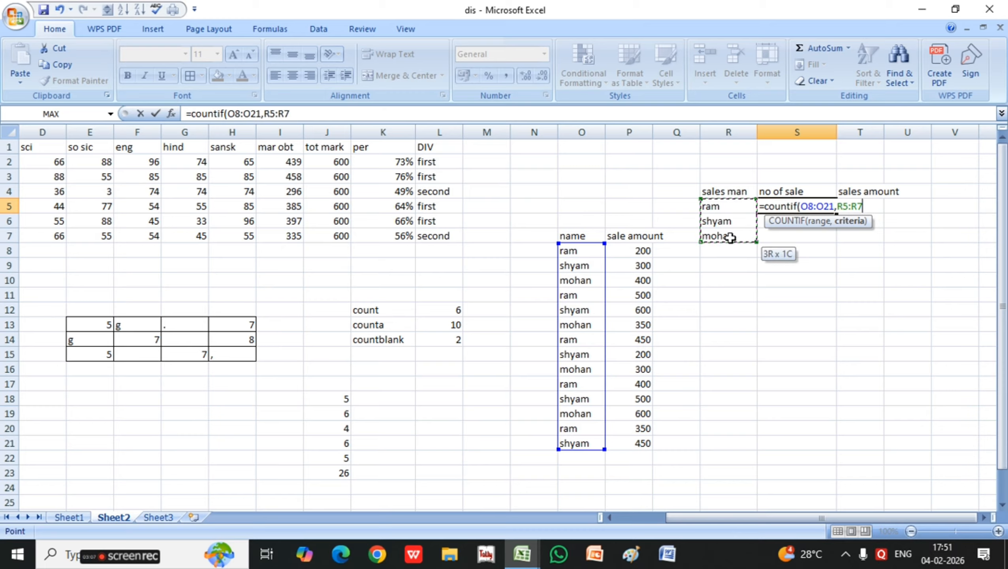
type(")")
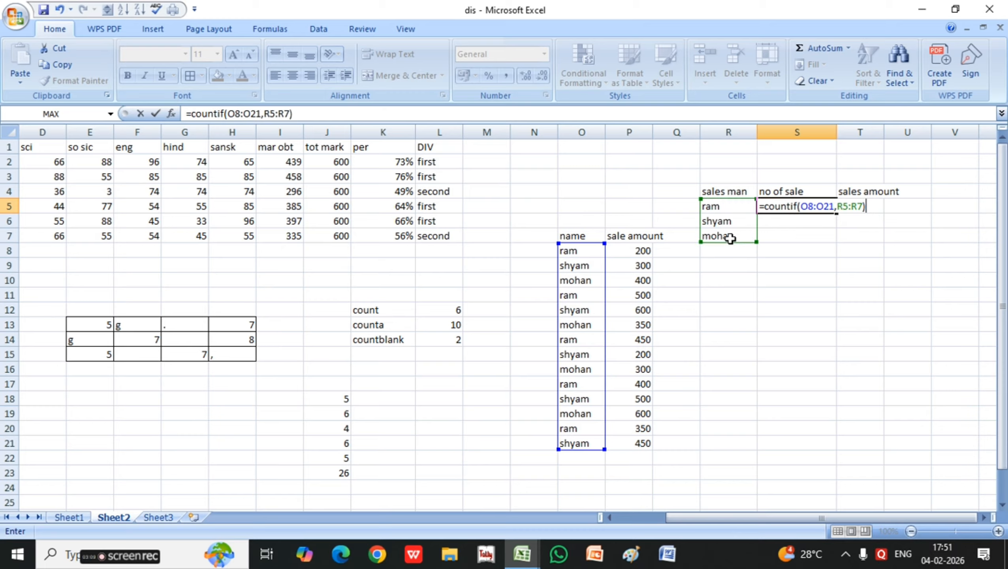
key("Return")
left_click(818, 206)
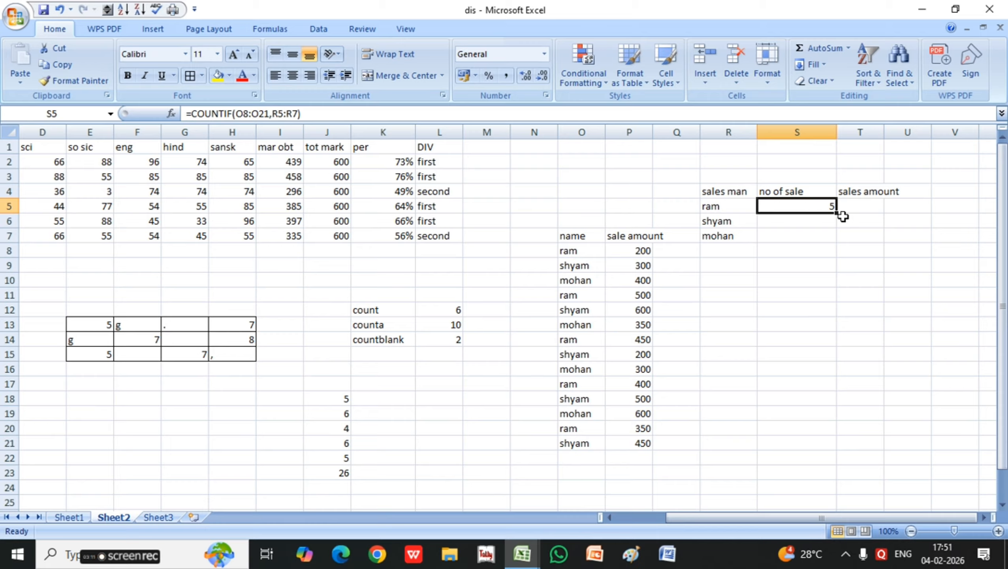
left_click_drag(836, 213, 835, 242)
- Check each occurrence of the first salesman in the name list O8:O21 against the number of sales
left_click(580, 250)
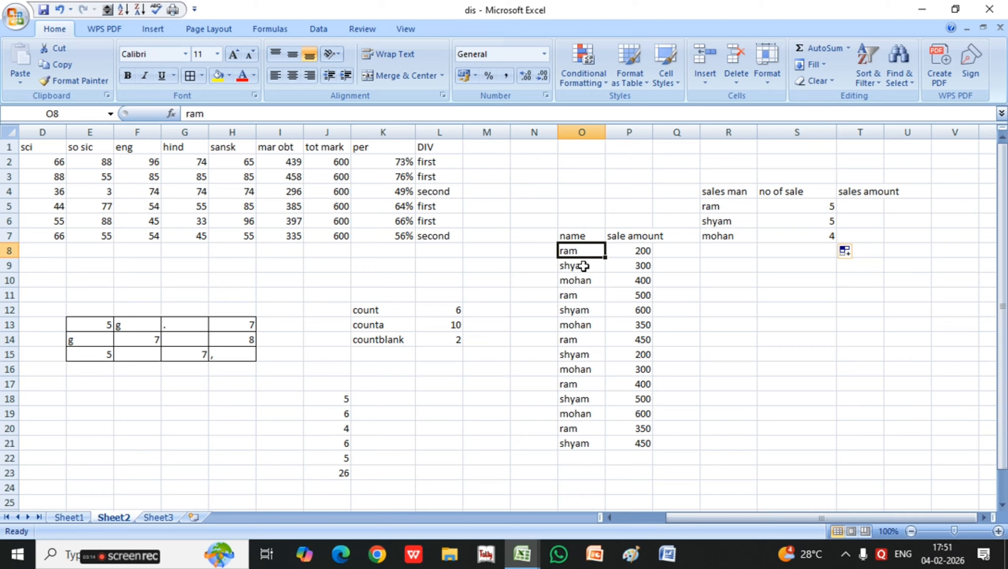
left_click(583, 294)
left_click(587, 340)
left_click(573, 386)
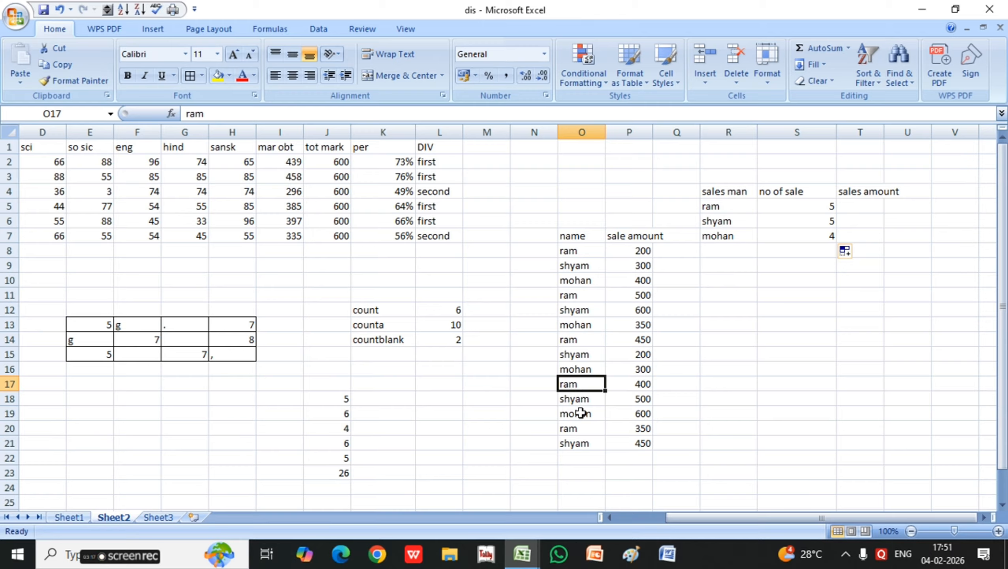
left_click(579, 428)
- Begin a SUMIF formula in T5 under the sales amount header
left_click(866, 207)
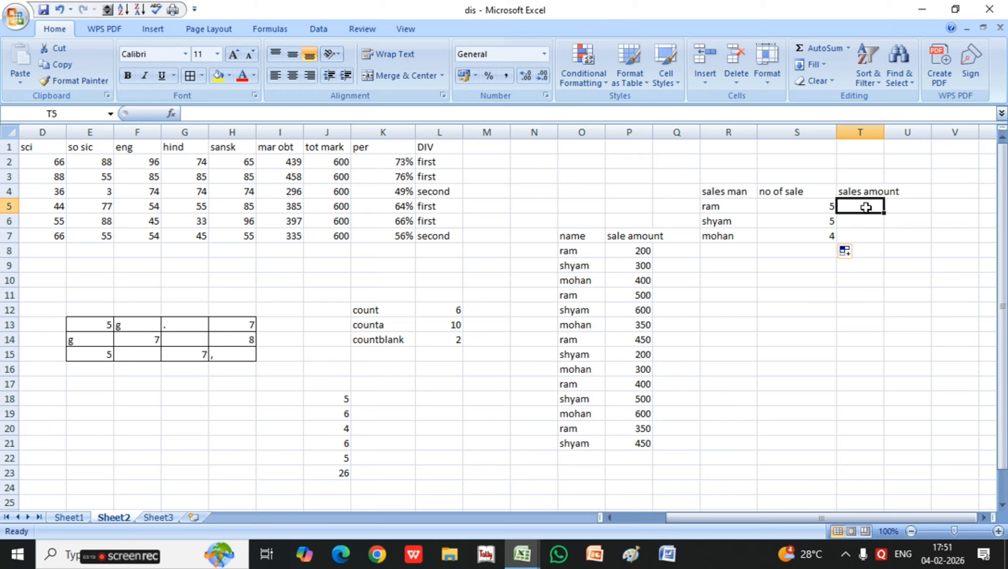
type("=")
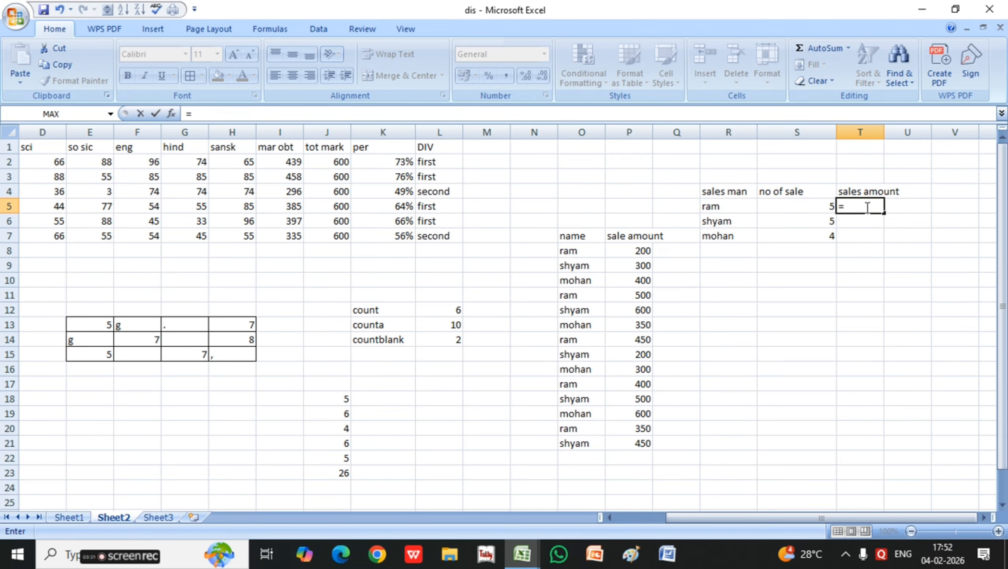
type("suk")
key("BackSpace")
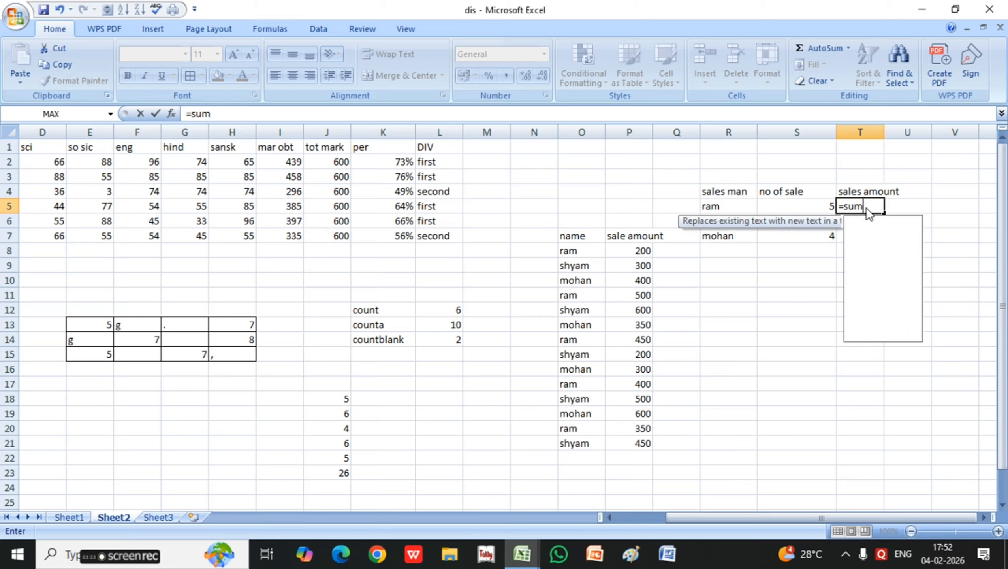
type("mif")
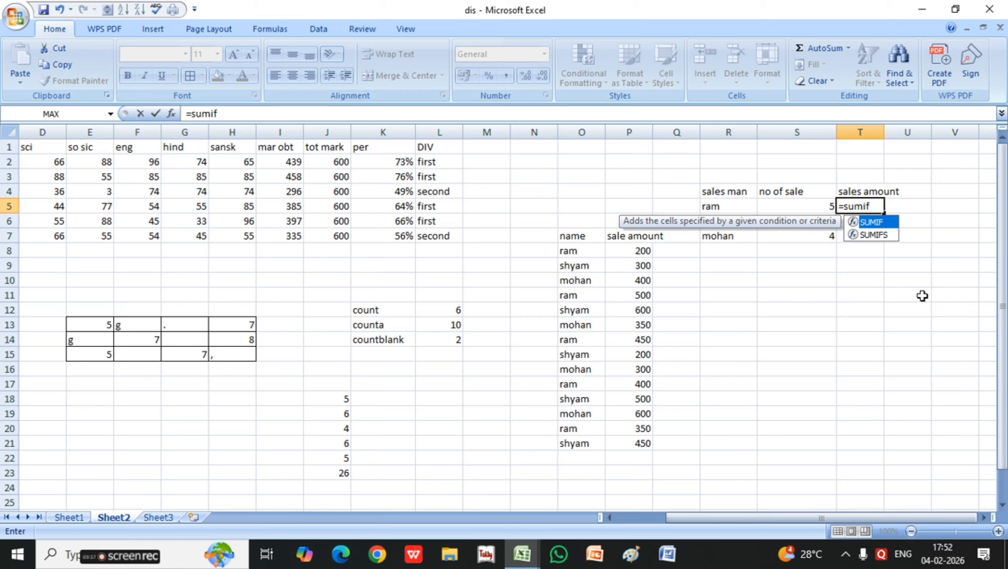
type("(")
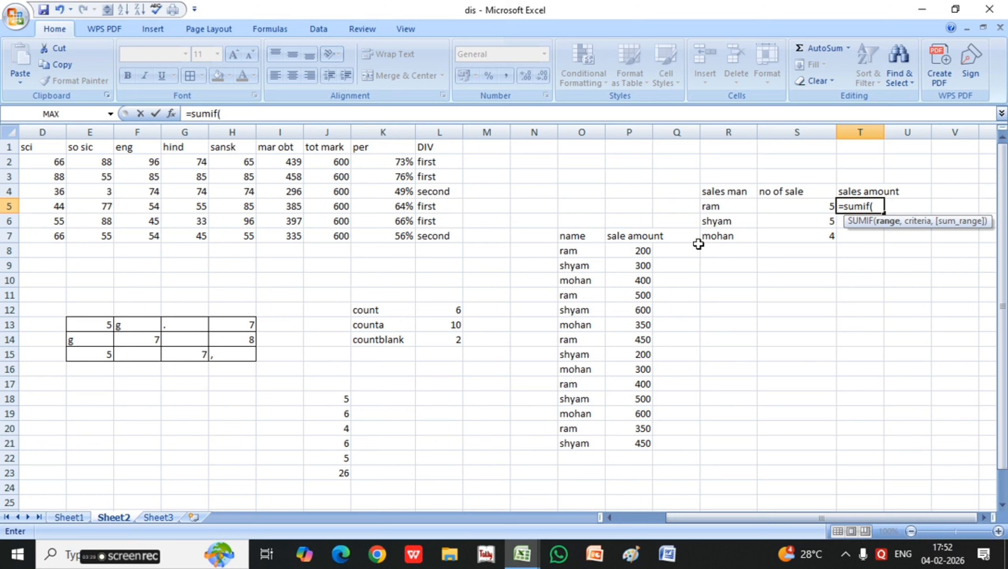
left_click_drag(581, 251, 602, 446)
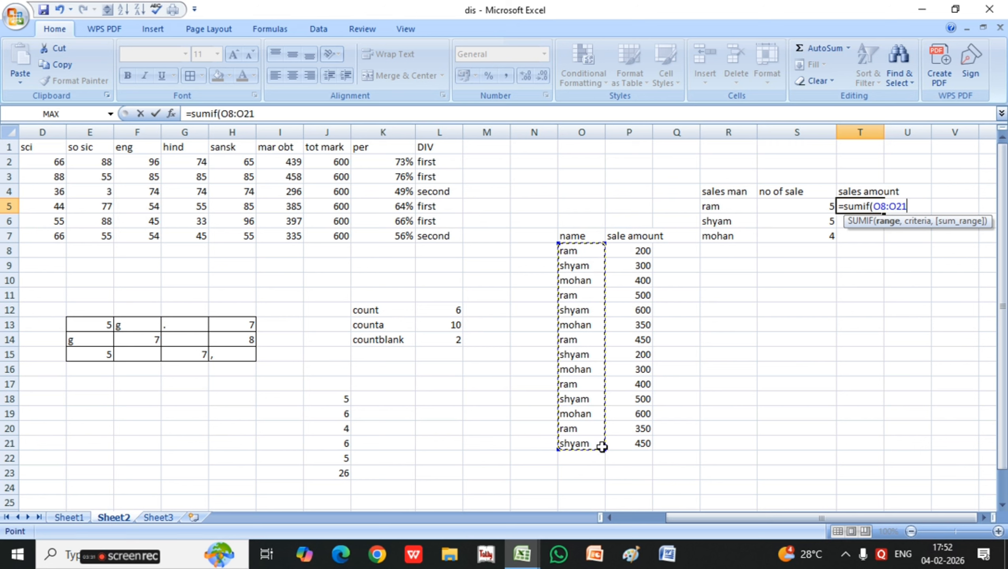
type(",")
left_click_drag(727, 205, 731, 235)
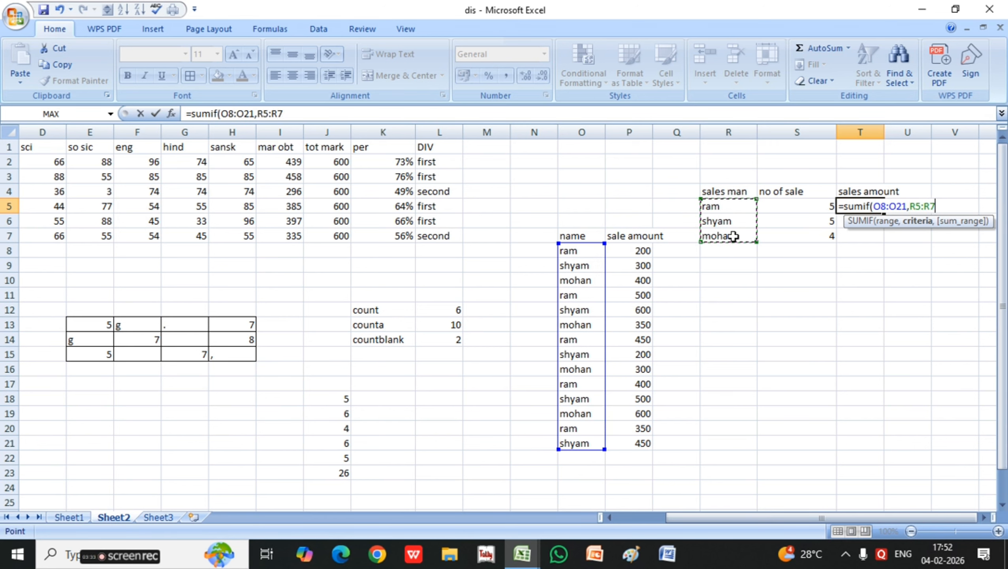
type(",")
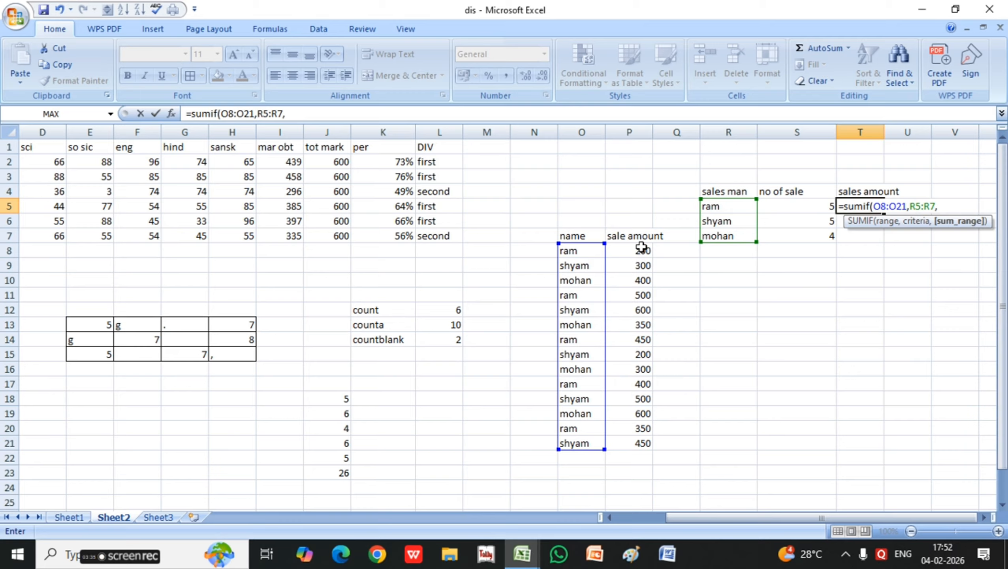
left_click_drag(641, 247, 631, 445)
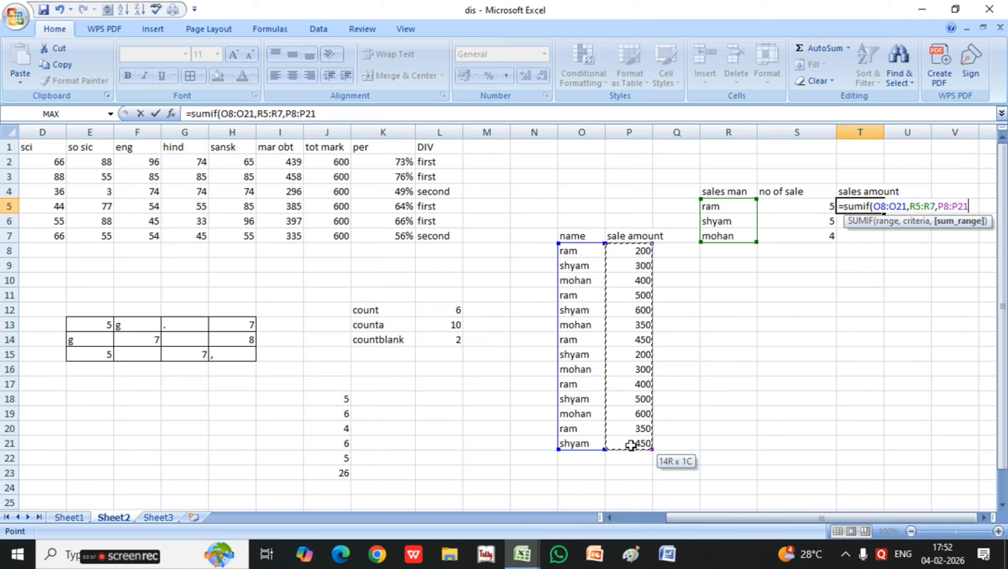
type(")")
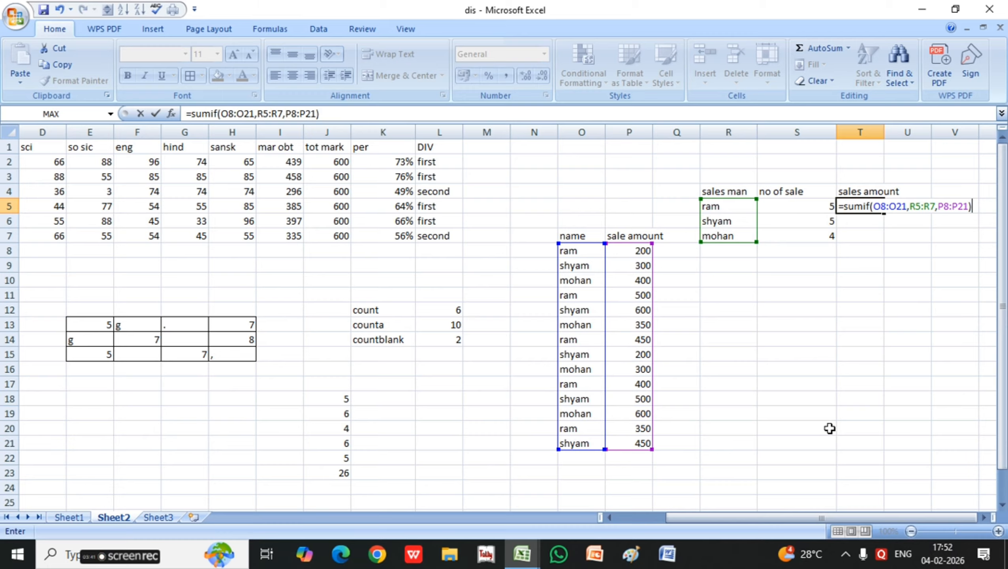
key("BackSpace")
key("BackSpace")
key("BackSpace")
key("BackSpace")
key("BackSpace")
key("BackSpace")
key("BackSpace")
key("BackSpace")
key("BackSpace")
key("BackSpace")
key("BackSpace")
key("BackSpace")
key("BackSpace")
key("BackSpace")
key("BackSpace")
key("BackSpace")
key("BackSpace")
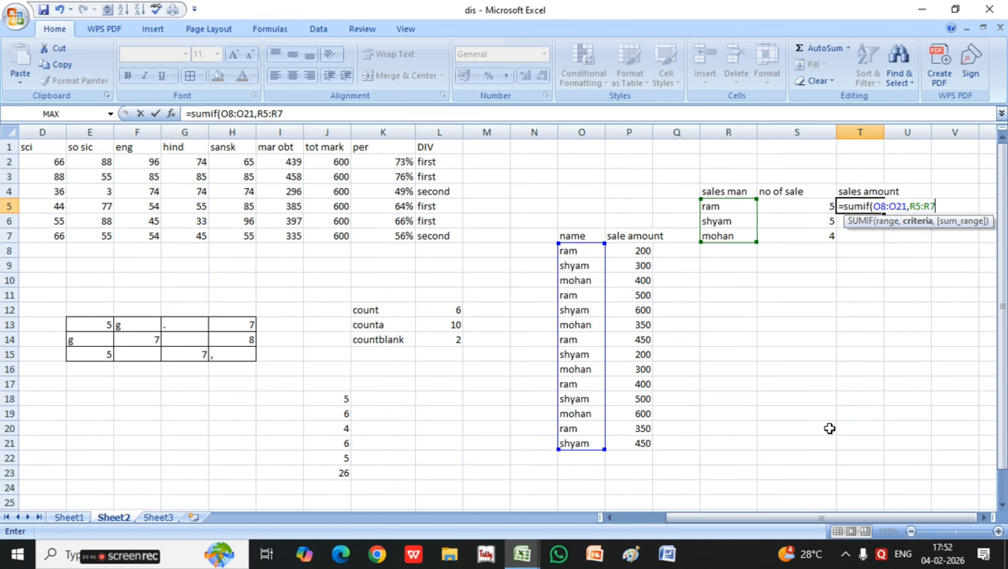
key("BackSpace")
key("BackSpace")
key("BackSpace")
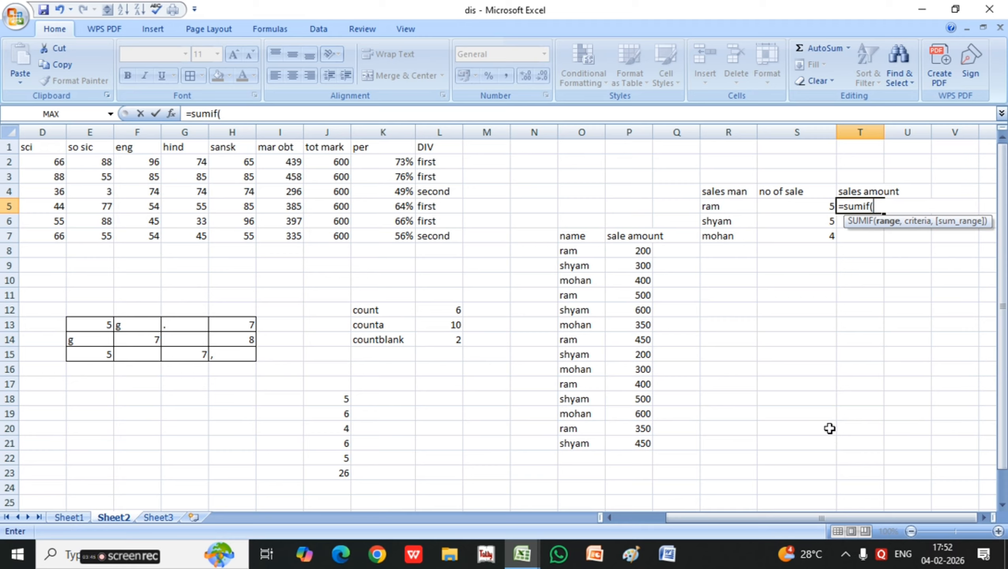
- Complete the SUMIF formula in T5 with range O8:O21, criteria R5:R7 and sum range P8:P21
left_click_drag(593, 250, 603, 443)
type(",")
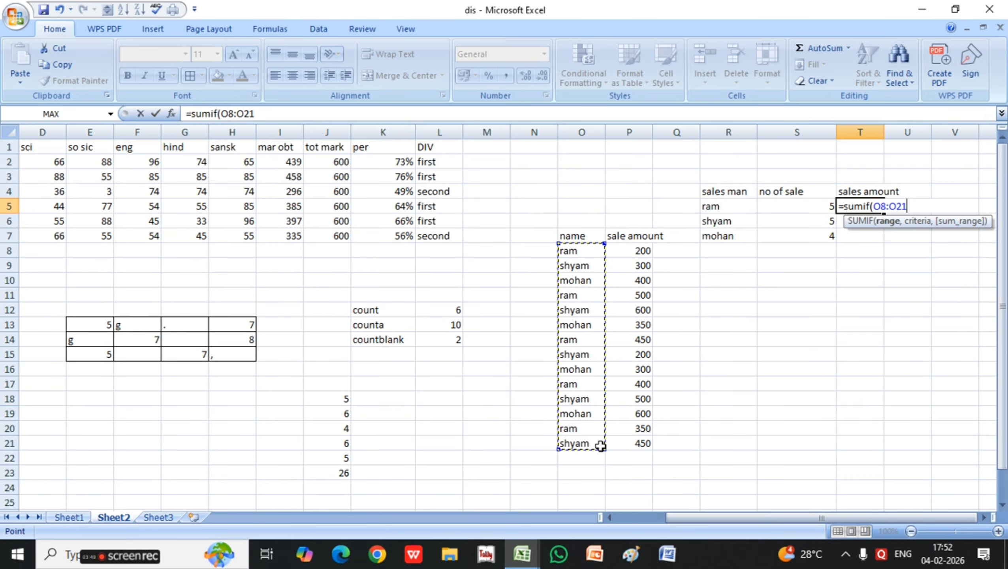
left_click_drag(732, 208, 732, 231)
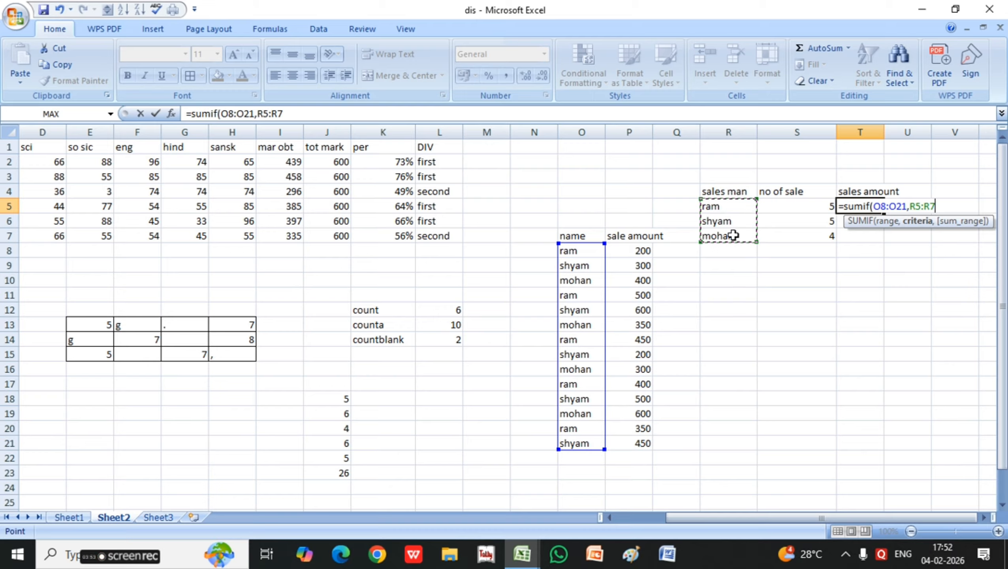
type(",")
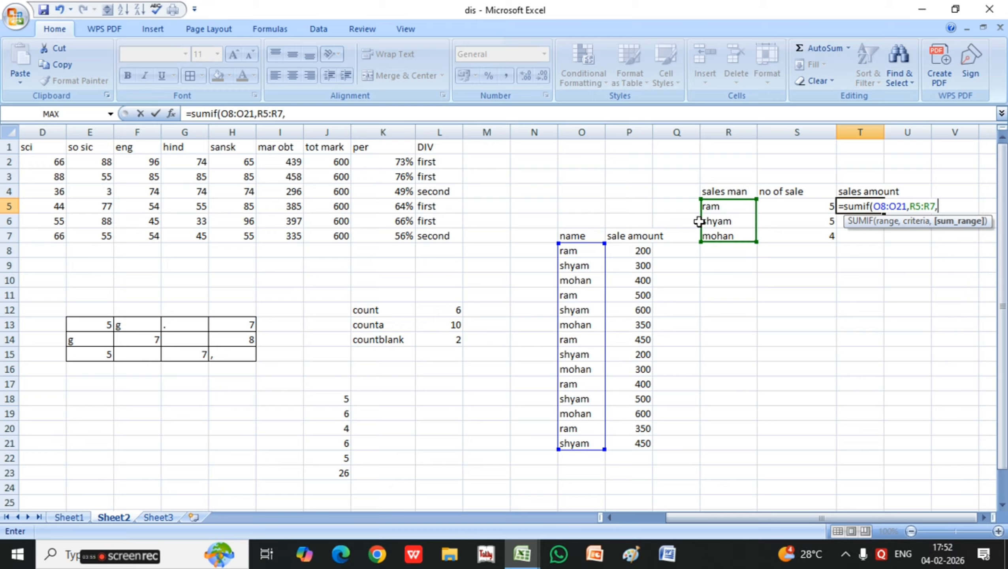
left_click_drag(623, 251, 646, 443)
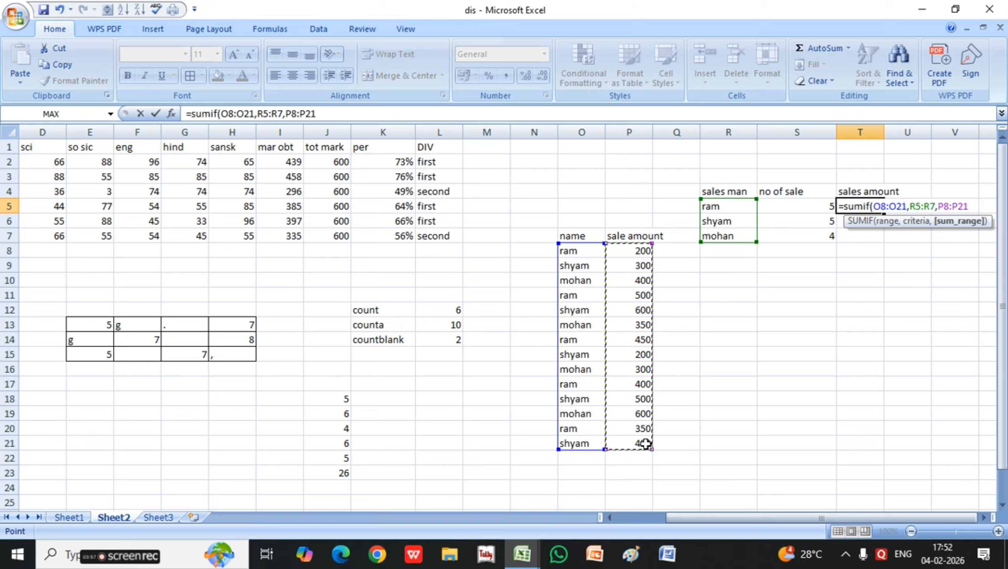
type(")")
key("Return")
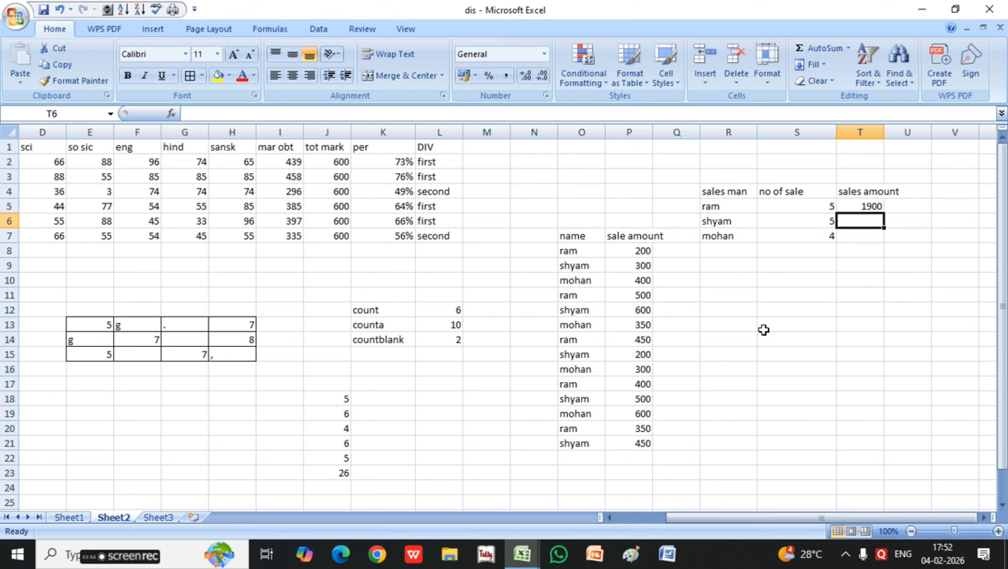
- Check the first salesman's sale amounts in P8 and P11 and the SUMIF formula in T5
left_click(640, 254)
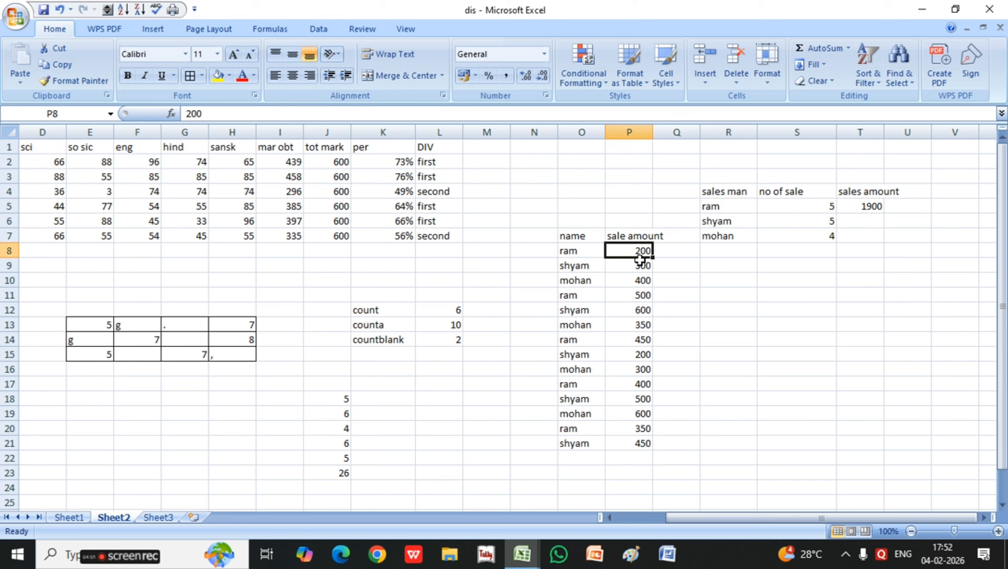
left_click(637, 294)
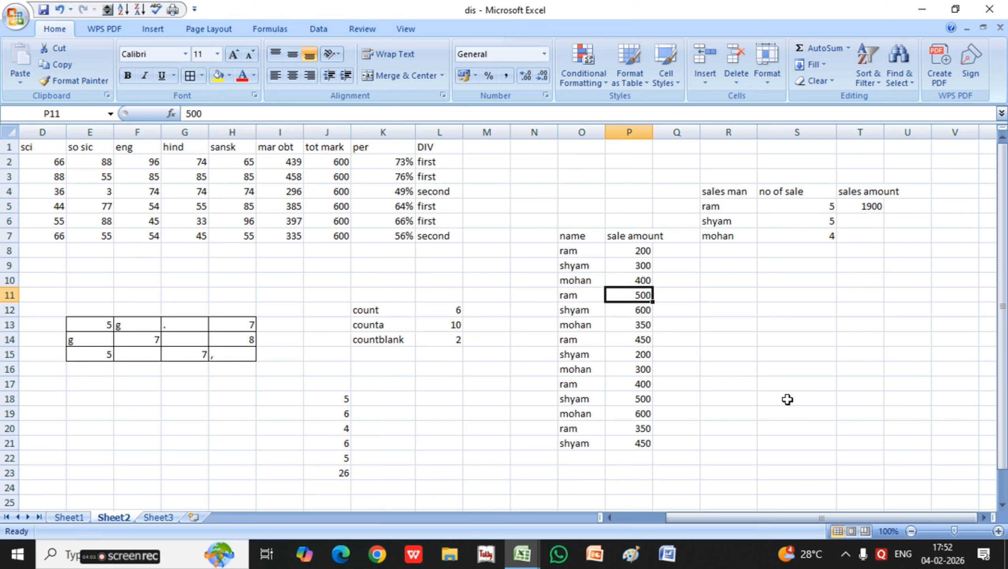
left_click(862, 205)
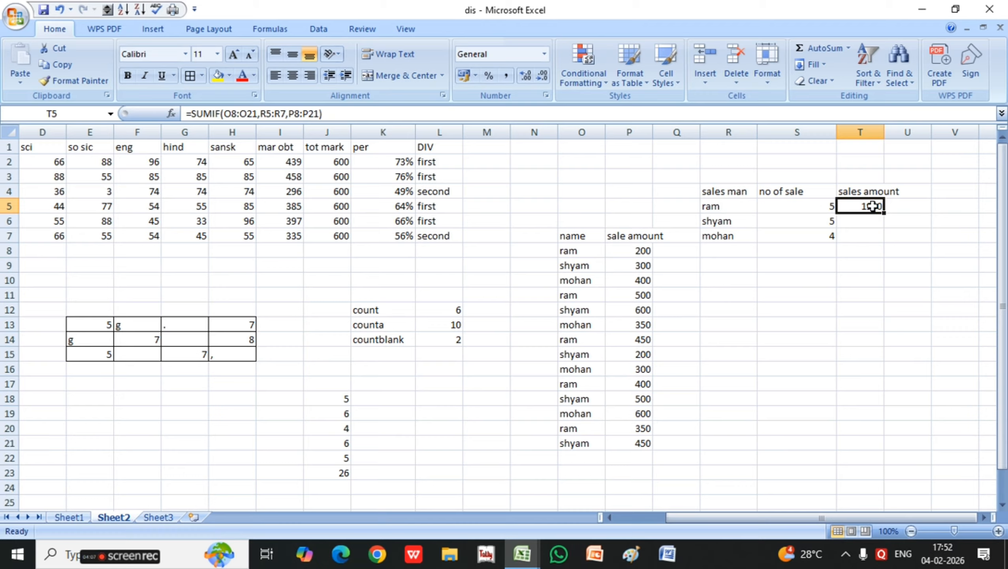
- Copy the SUMIF formula from T5 down to T7 to fill in every salesman's sales amount
left_click_drag(884, 213, 879, 242)
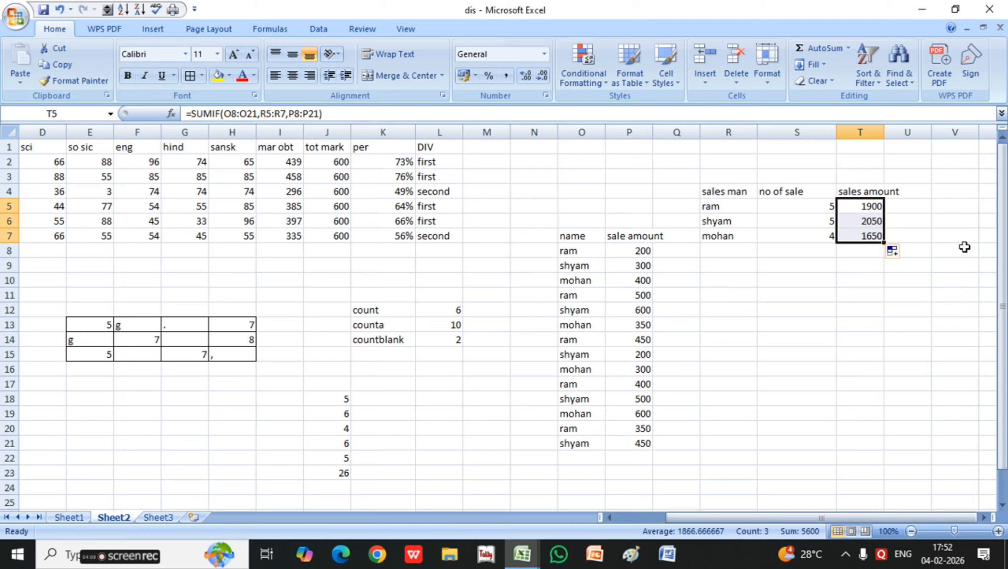
left_click(899, 294)
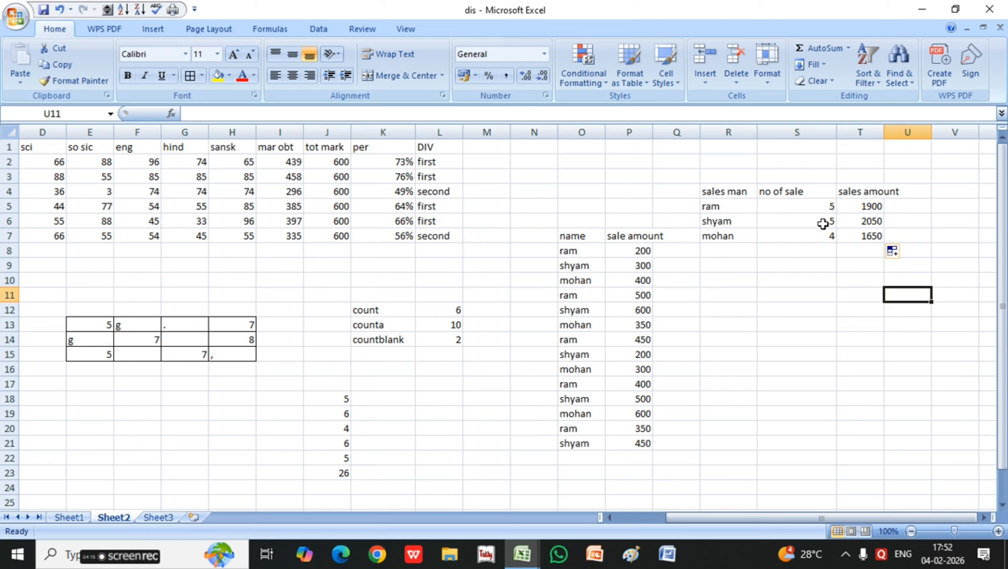
left_click(348, 472)
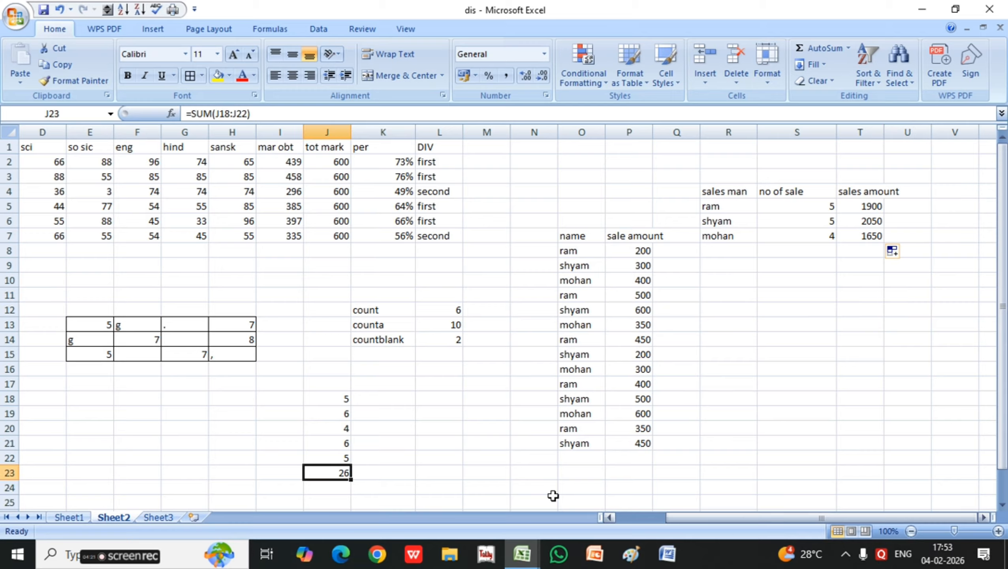
left_click(124, 558)
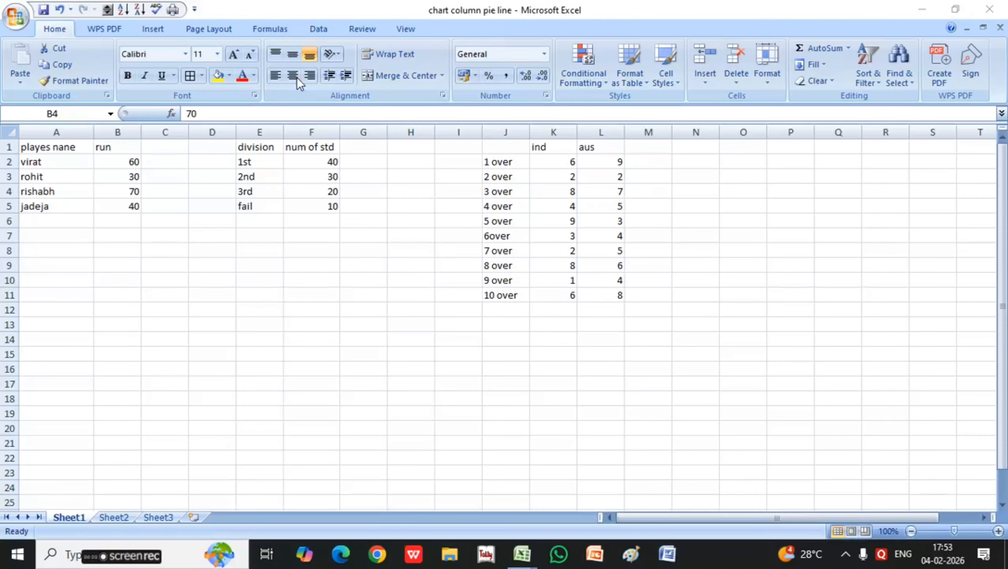
- Examine the three chart source tables on Sheet1: runs per player, students per division, and runs per over for both teams
left_click(152, 30)
left_click(152, 30)
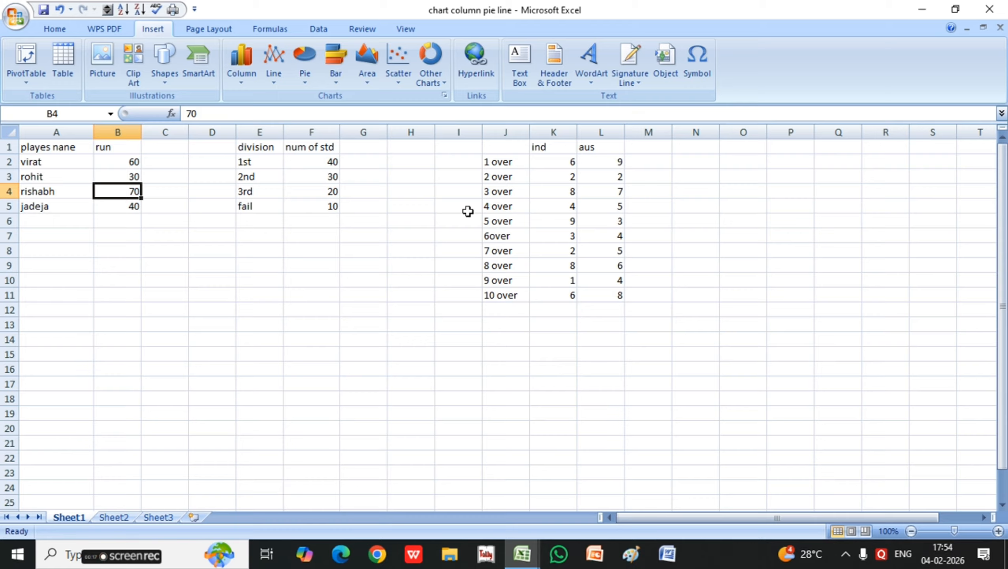
left_click_drag(81, 148, 136, 207)
left_click(269, 148)
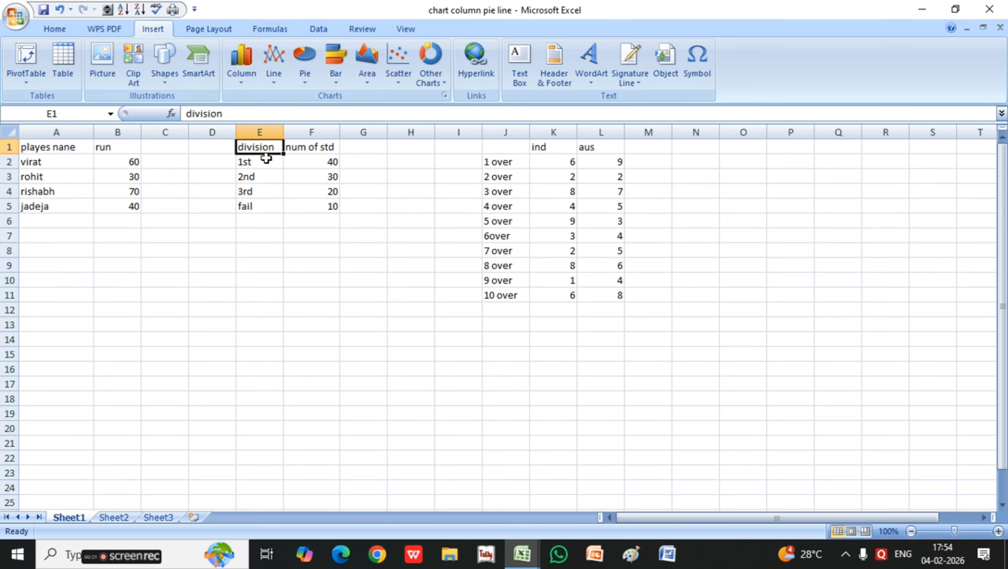
left_click(264, 163)
left_click(264, 178)
left_click(321, 160)
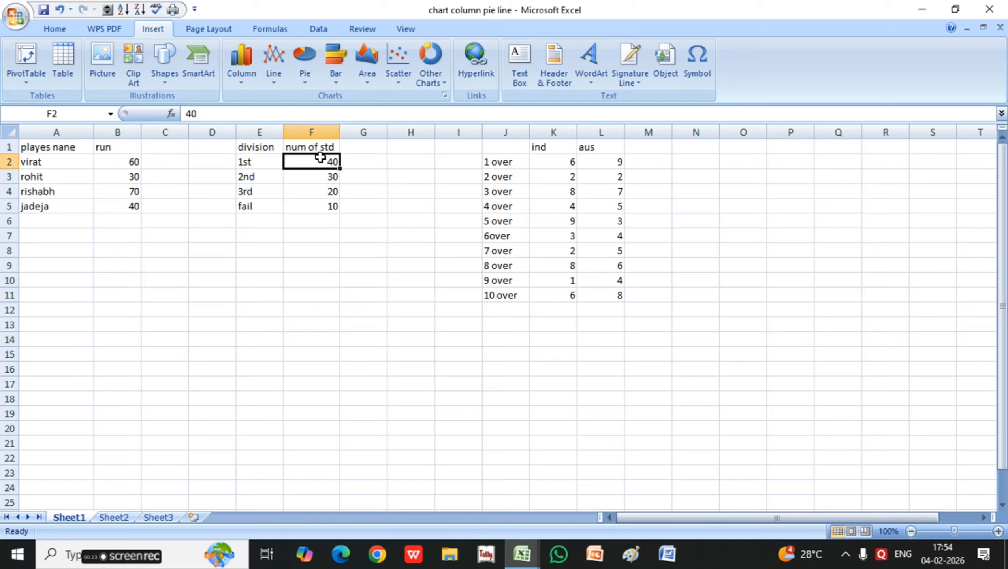
left_click(327, 194)
left_click(270, 158)
left_click(332, 161)
left_click(259, 178)
left_click(324, 180)
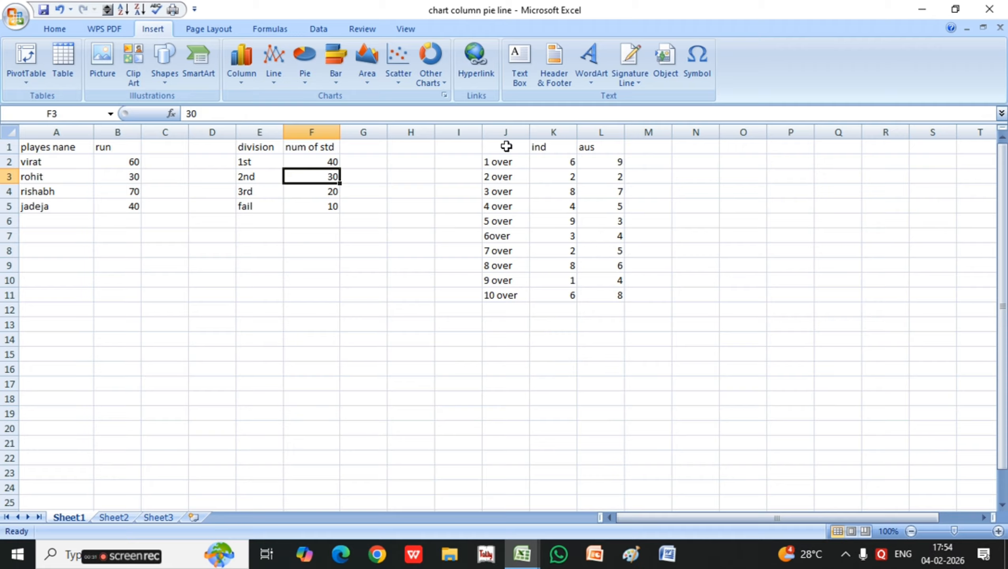
left_click_drag(506, 147, 607, 280)
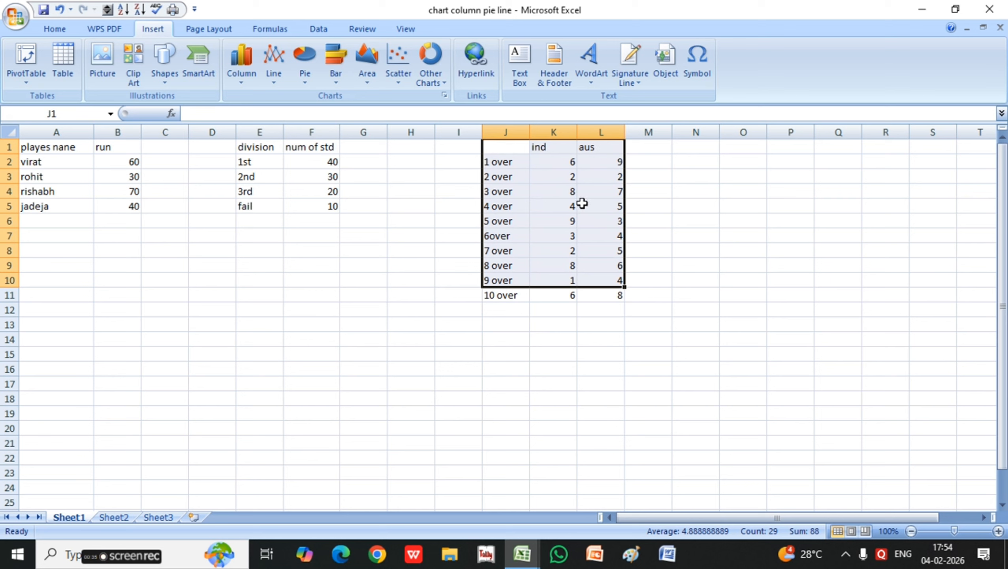
left_click(726, 364)
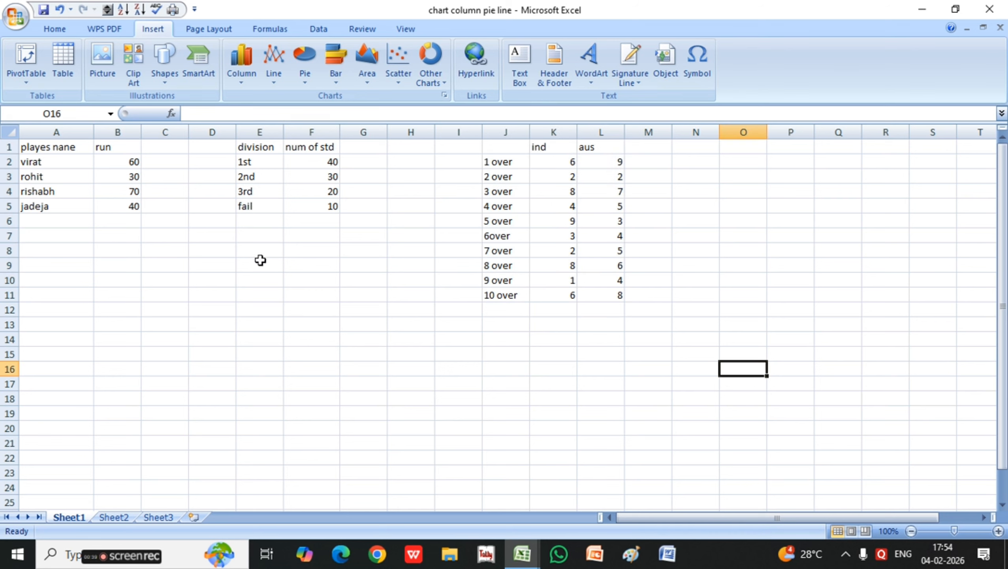
- Insert a 3-D clustered column chart from A1:B5 and place it, reduced in size, below the players table
double_click(64, 147)
left_click_drag(64, 147, 128, 203)
left_click(117, 180)
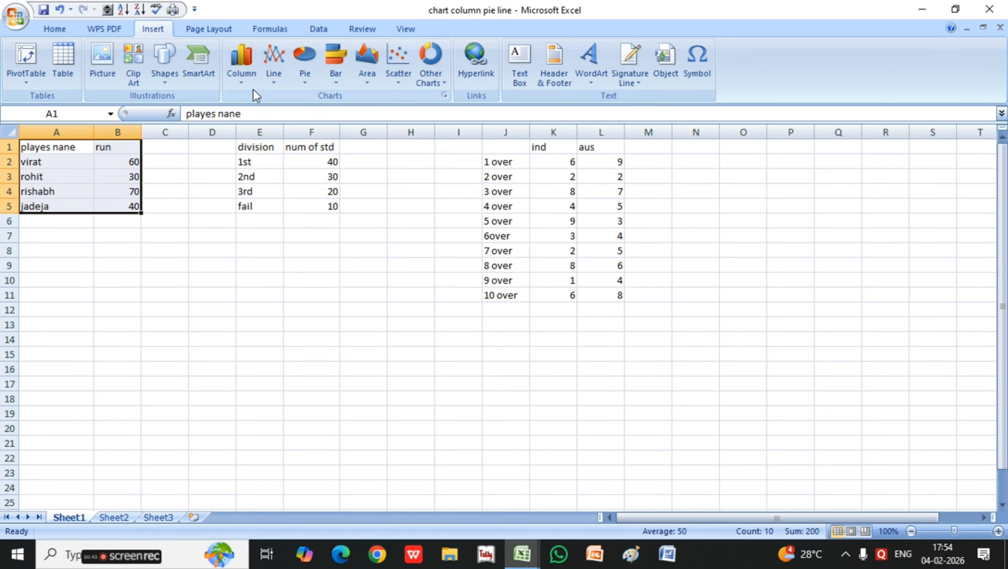
left_click(249, 72)
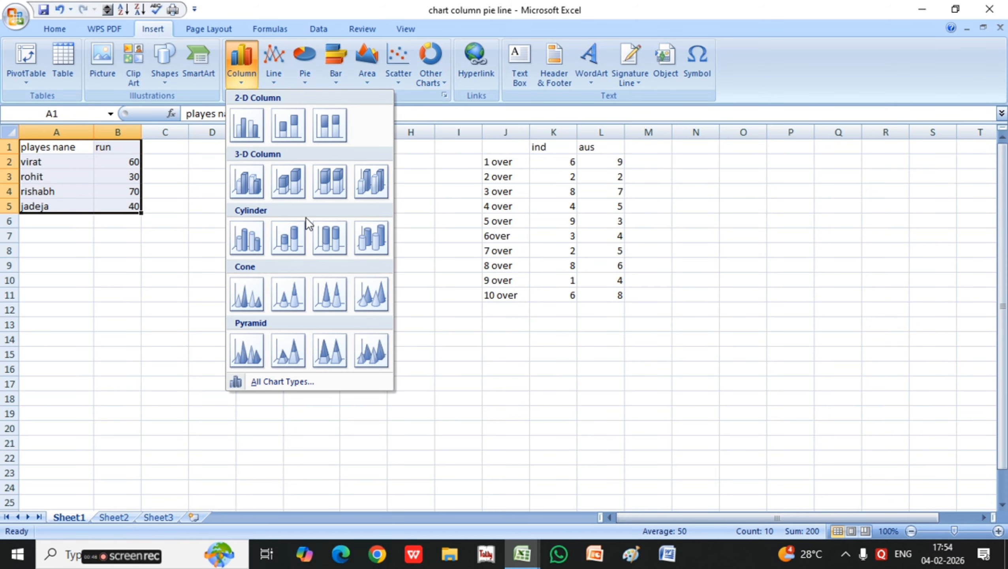
left_click(248, 181)
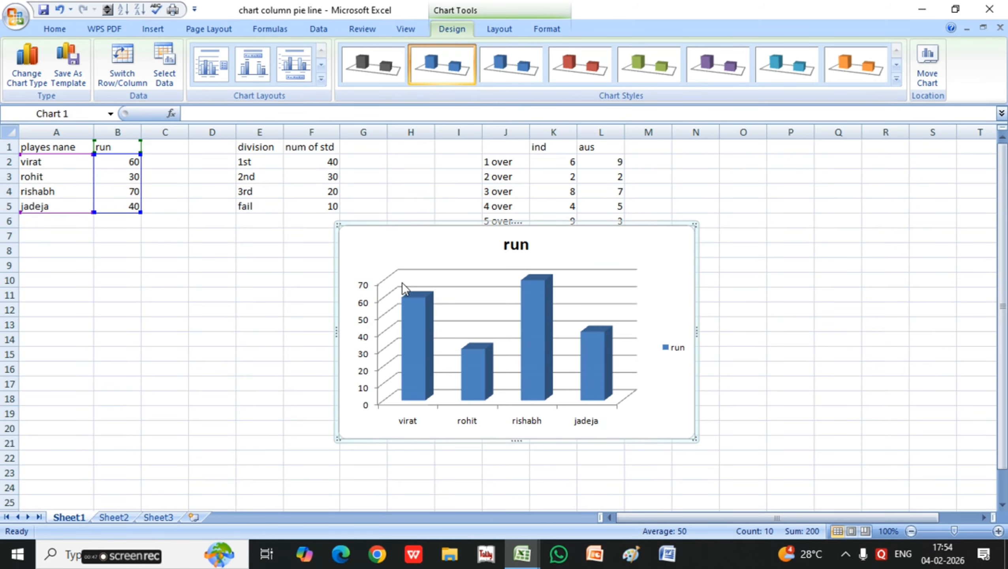
left_click_drag(446, 224, 145, 282)
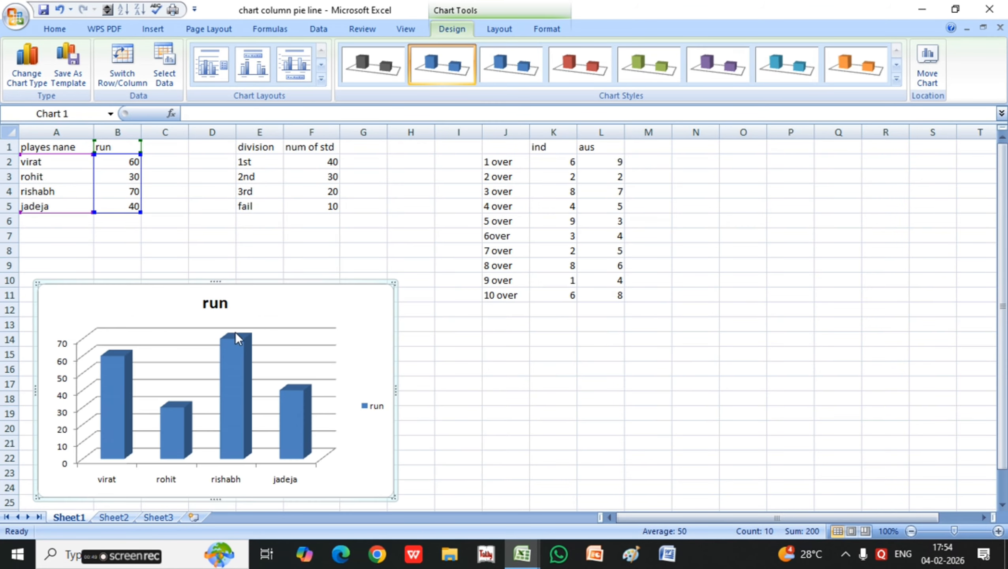
left_click_drag(394, 497, 314, 448)
left_click(259, 144)
left_click_drag(259, 144, 330, 160)
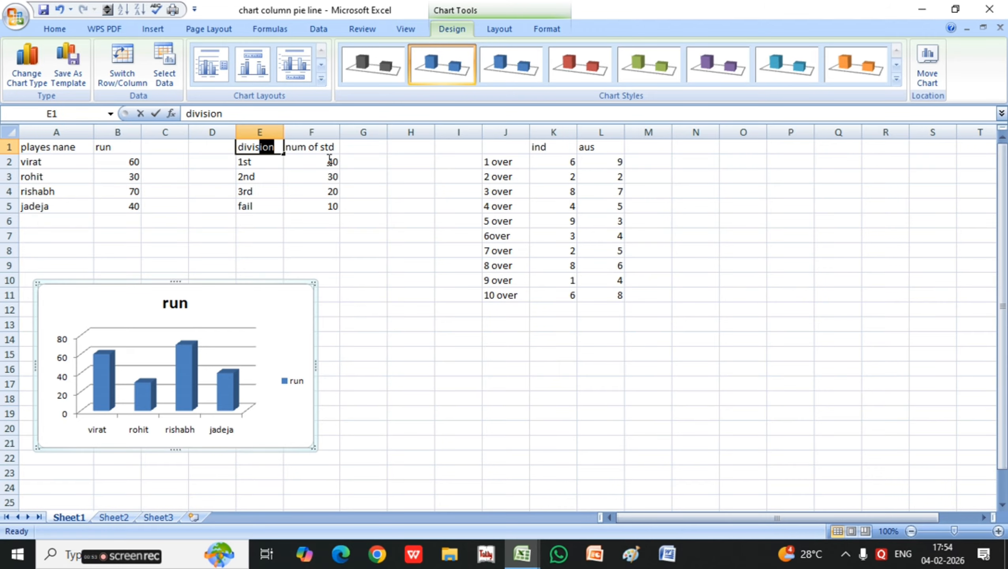
left_click(296, 173)
- Insert an exploded 3-D pie chart from E1:F5 and place it, reduced in size, beside the column chart
left_click_drag(264, 145, 298, 201)
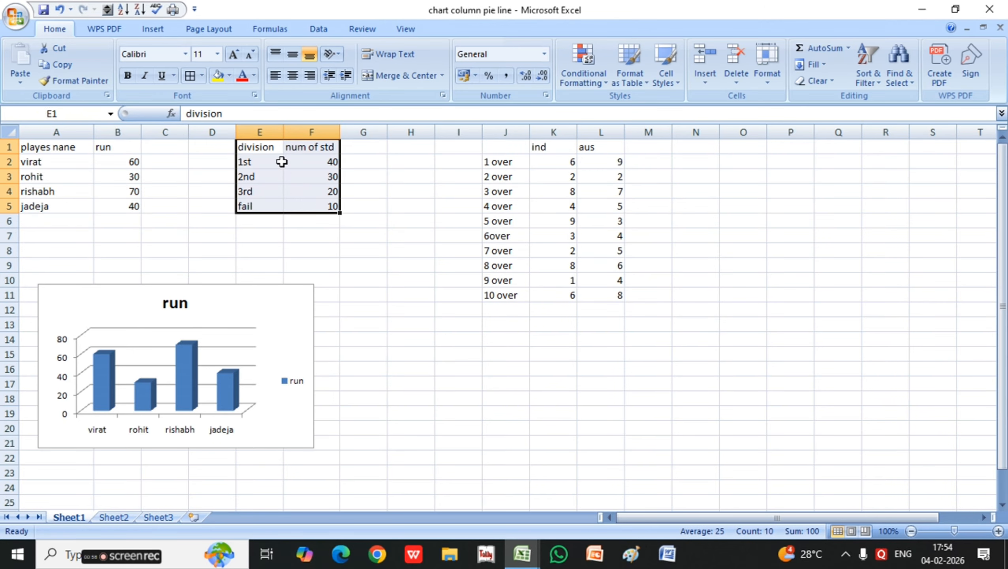
left_click(153, 30)
left_click(309, 73)
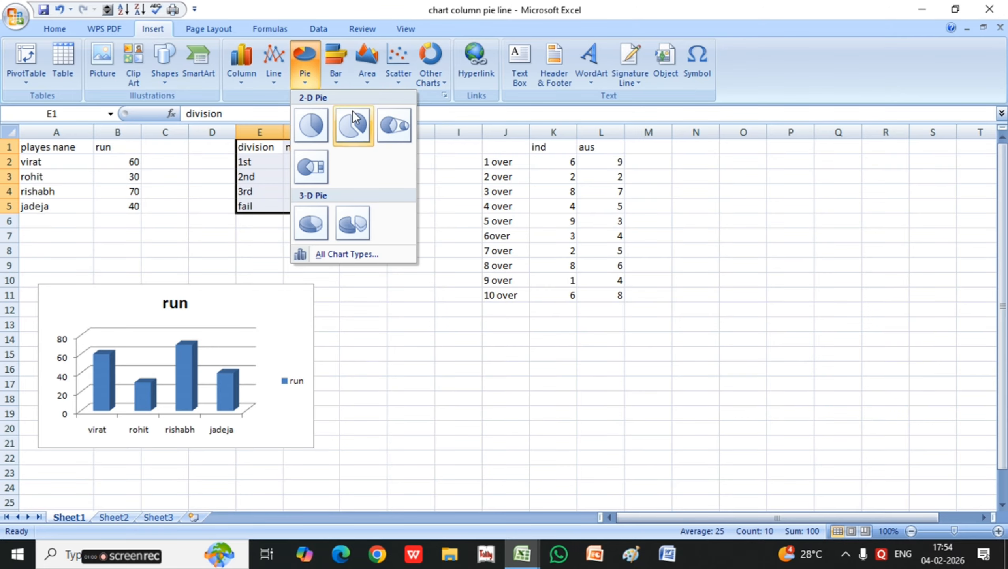
left_click(352, 230)
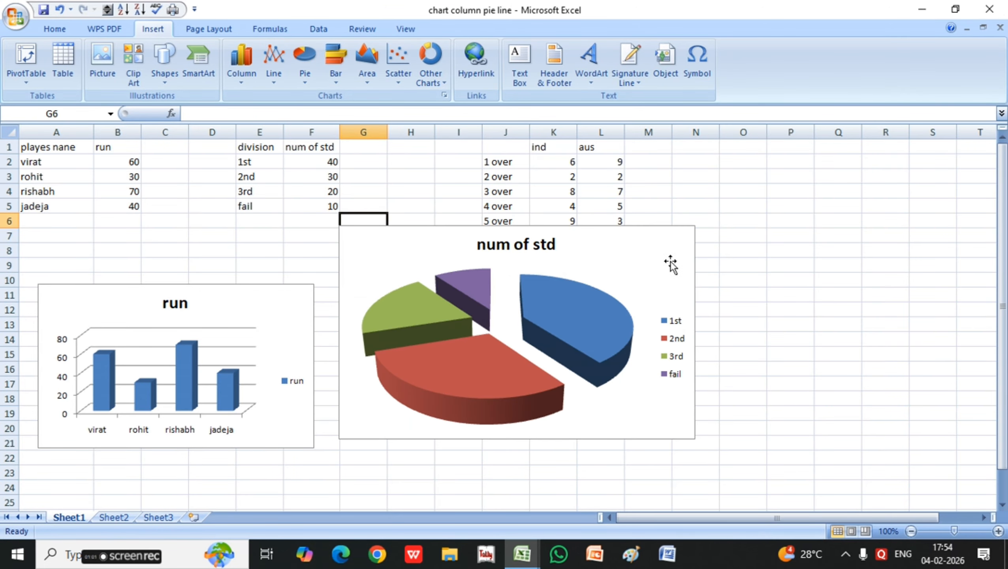
left_click_drag(668, 263, 597, 462)
left_click_drag(545, 293, 548, 314)
left_click(657, 323)
- Insert a stacked line chart with markers from the overs data in J1:L11
left_click(499, 148)
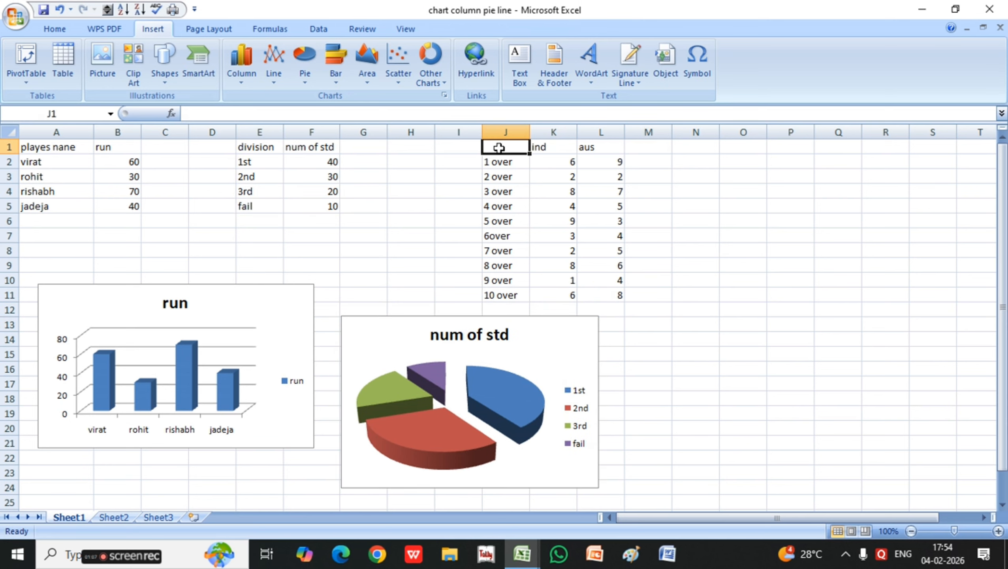
left_click_drag(508, 148, 600, 292)
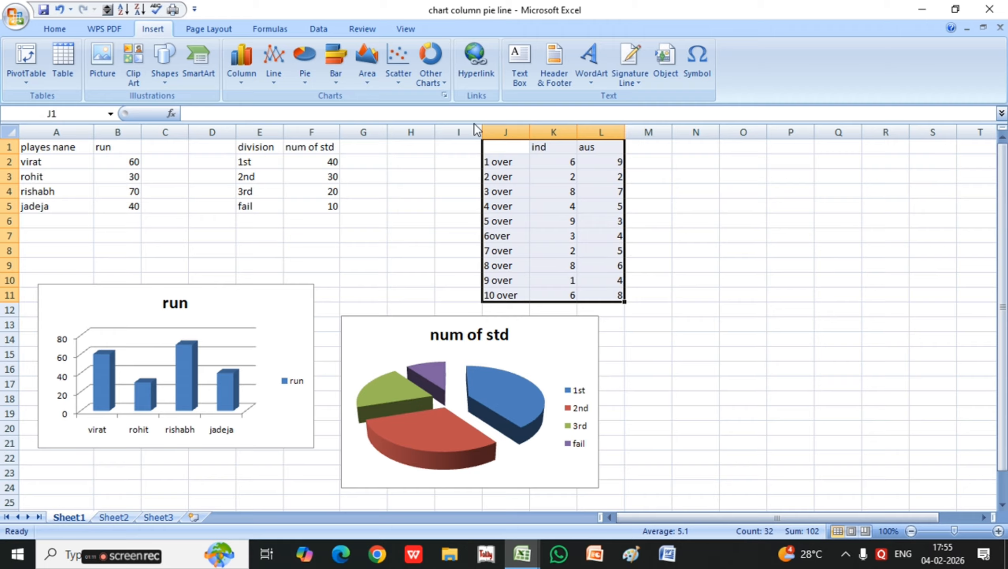
left_click(539, 158)
left_click_drag(509, 146, 607, 295)
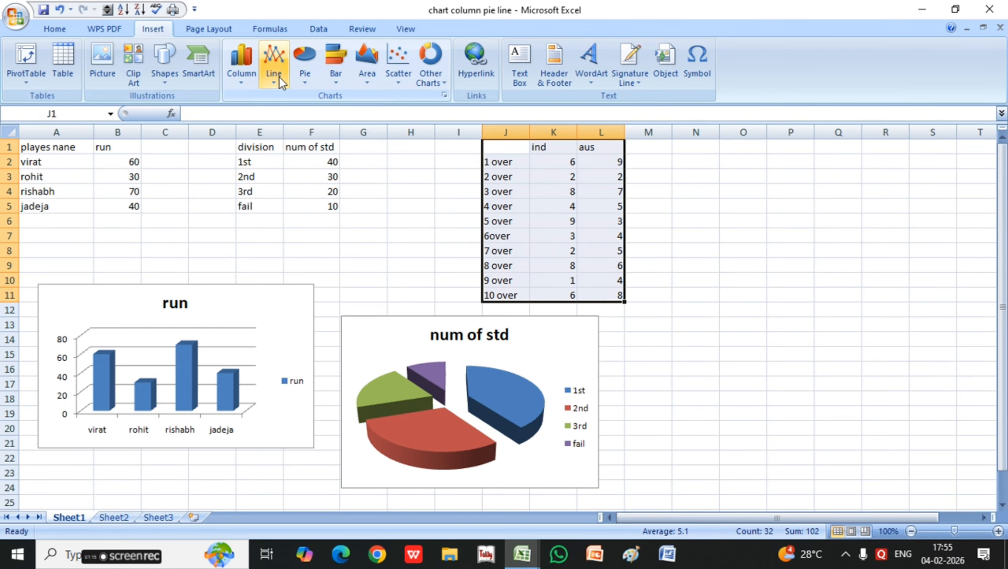
left_click(274, 67)
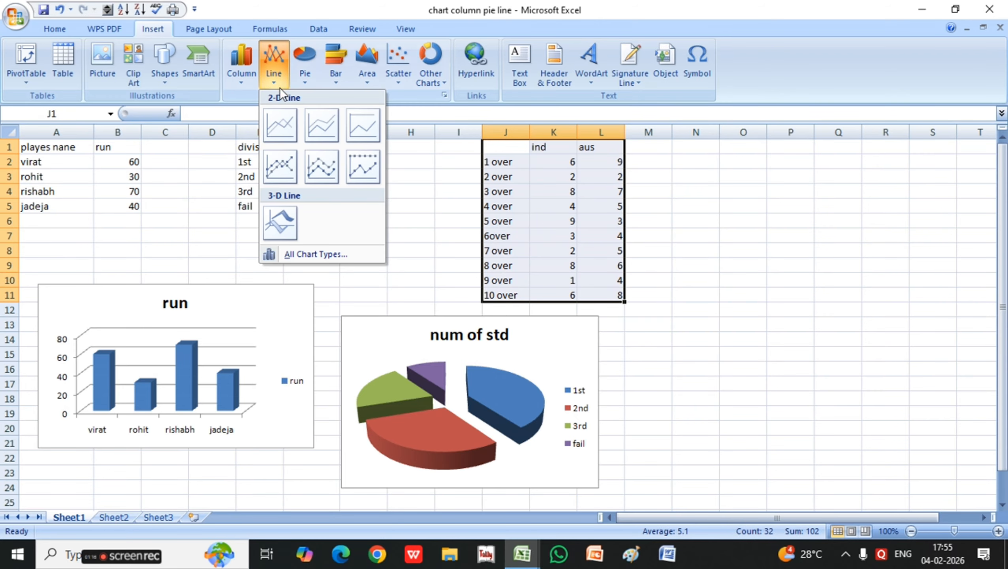
left_click(322, 176)
- Reduce the line chart's size and place it below the overs table, beside the pie chart
left_click_drag(582, 224, 639, 201)
left_click_drag(753, 417, 667, 361)
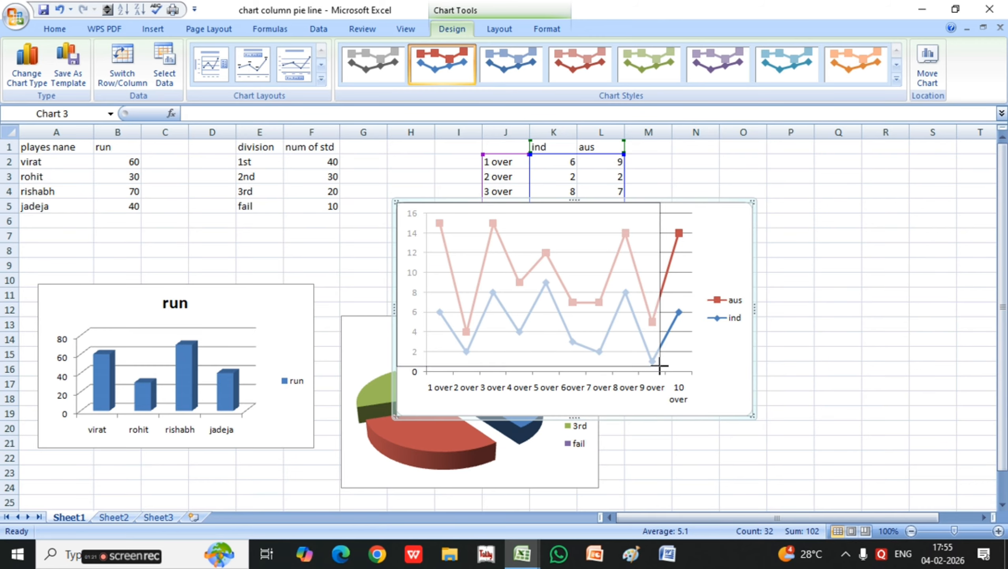
left_click_drag(582, 203, 833, 306)
- Apply the Above Chart title position to the column chart of player runs
left_click(235, 306)
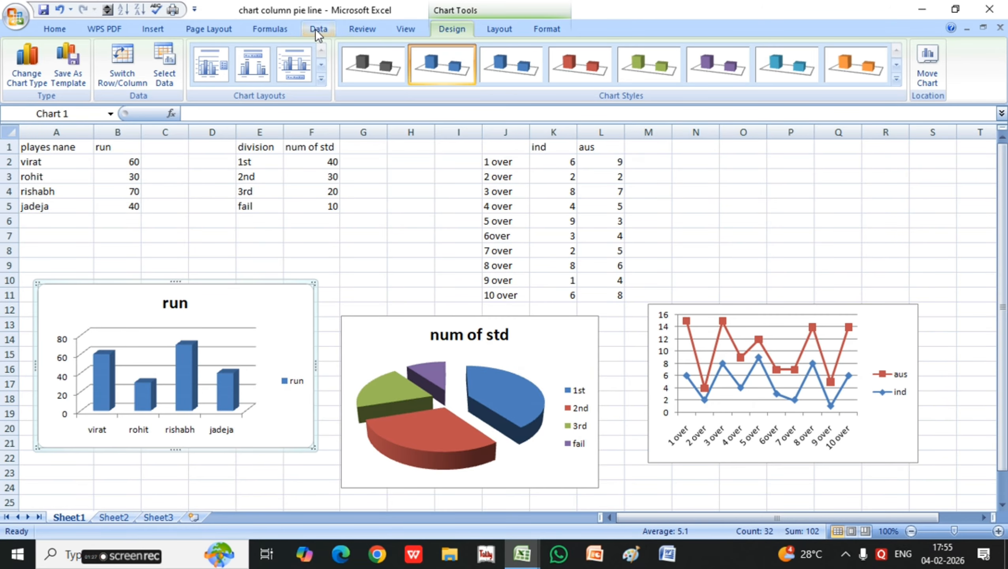
left_click(501, 29)
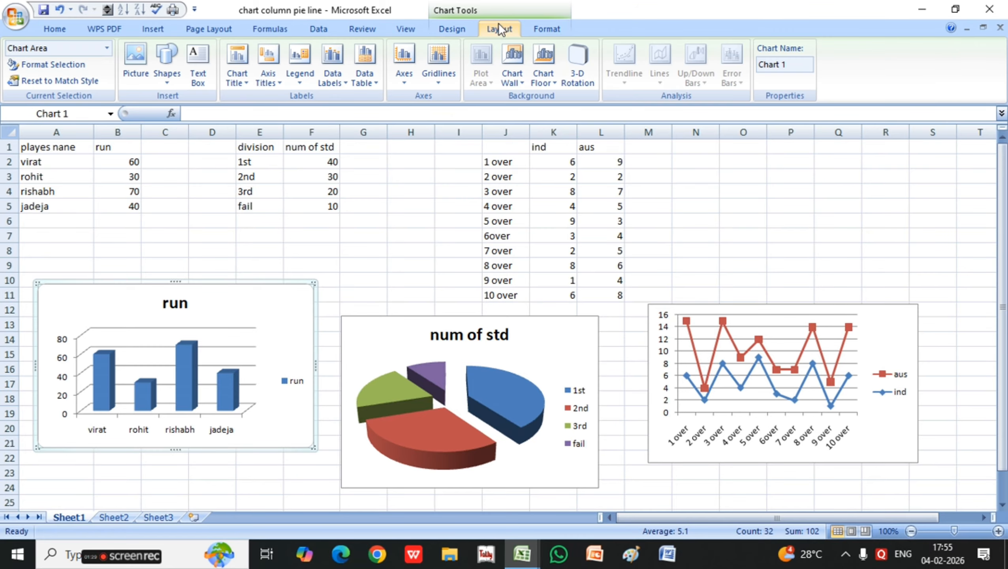
left_click(416, 263)
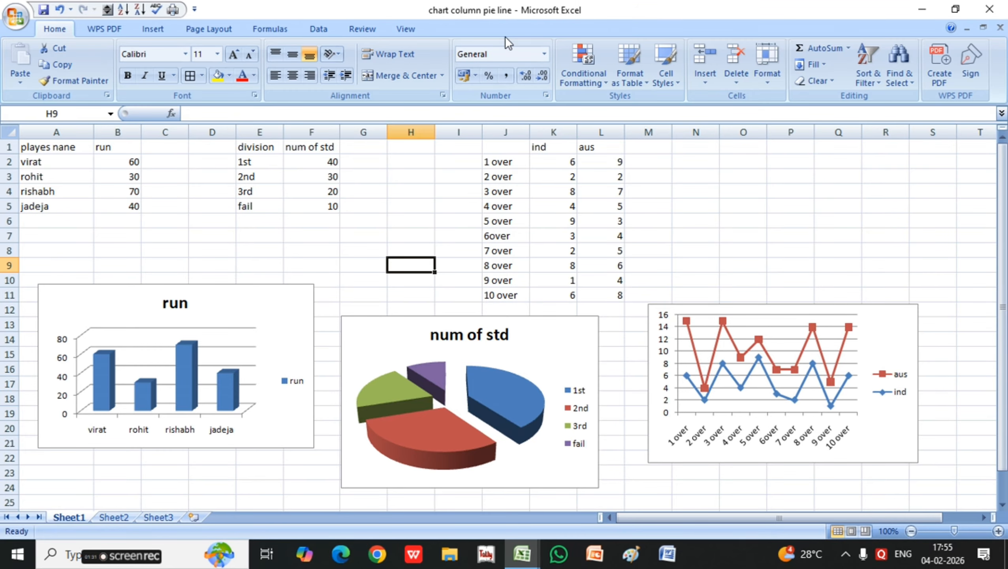
left_click(263, 308)
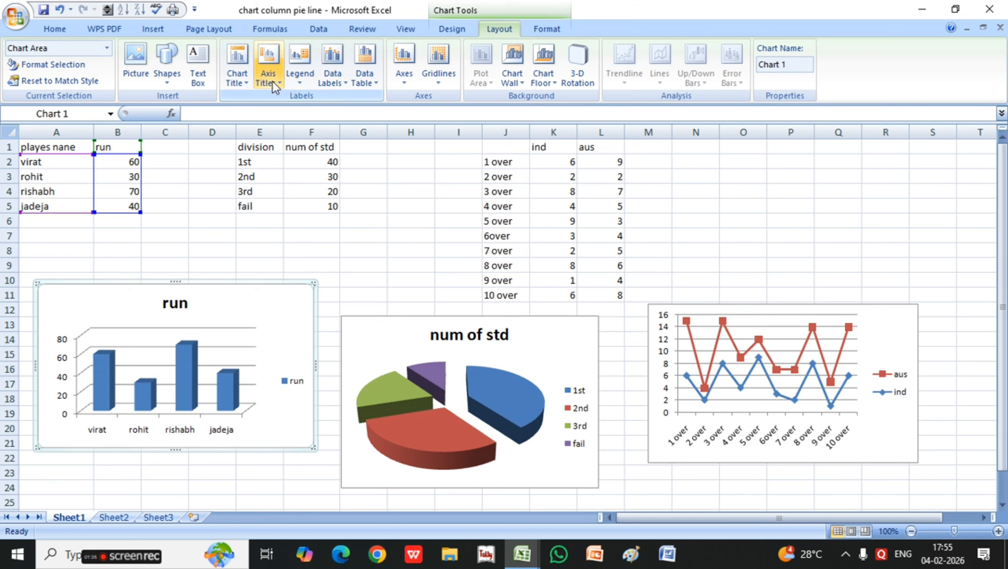
left_click(237, 73)
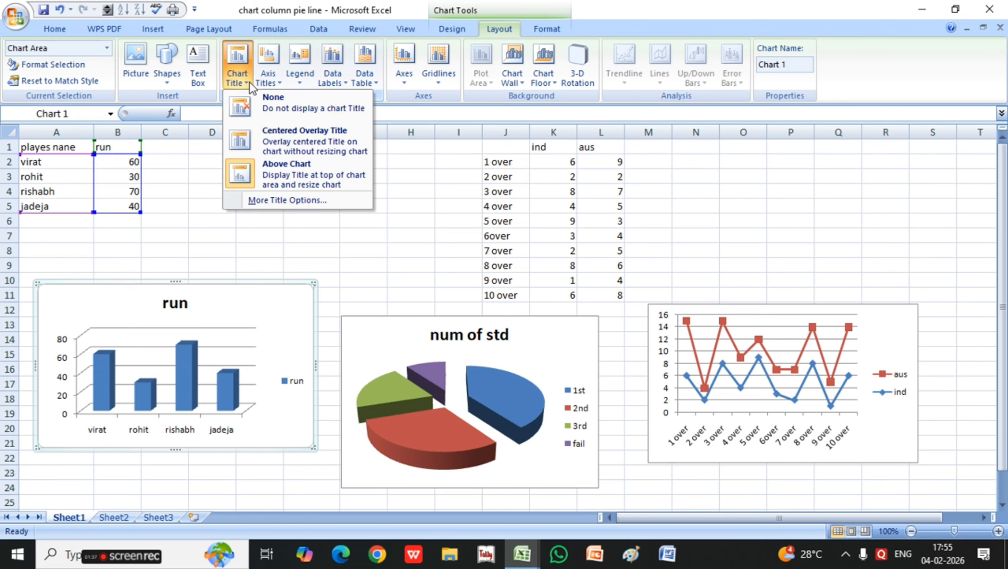
left_click(294, 169)
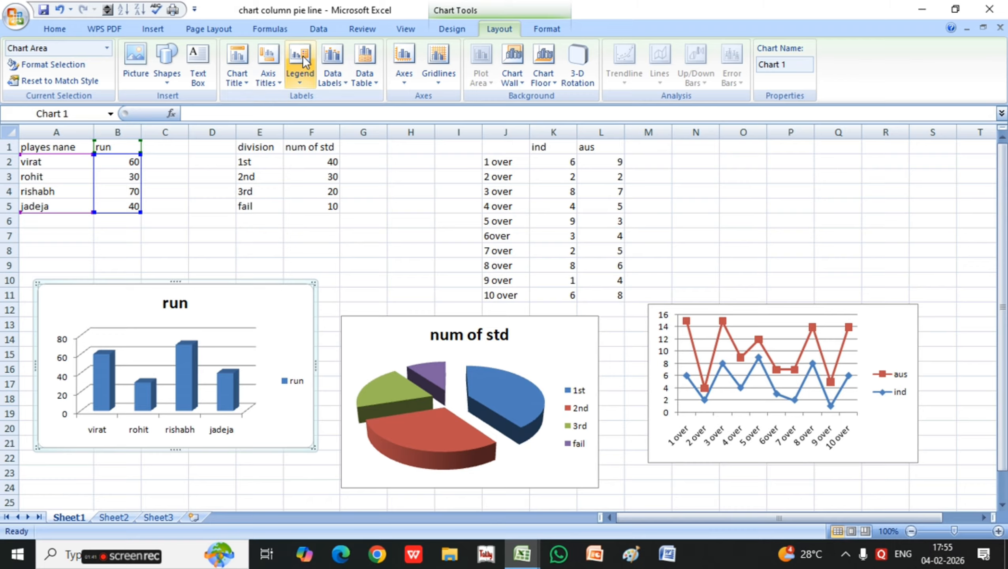
- Show data labels on the column chart of player runs
left_click(275, 80)
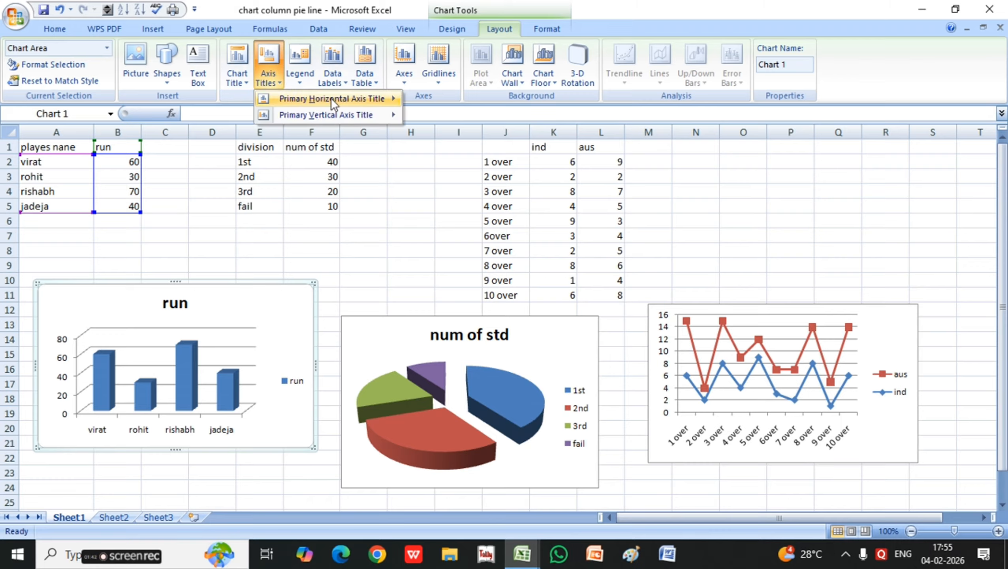
left_click(332, 78)
left_click(337, 142)
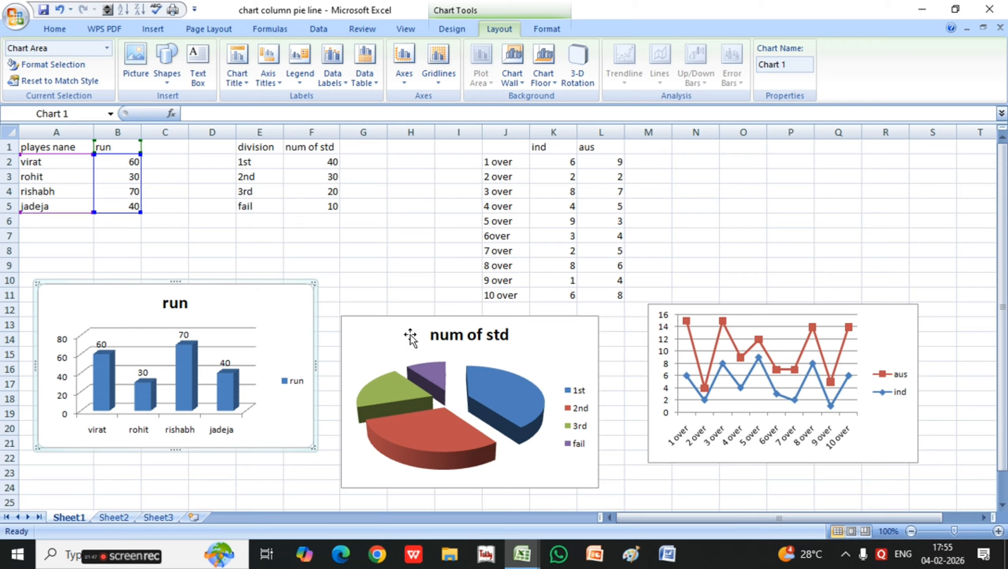
- Add data labels to the pie chart, trying the Inside End position first and finishing with Outside End
left_click(542, 334)
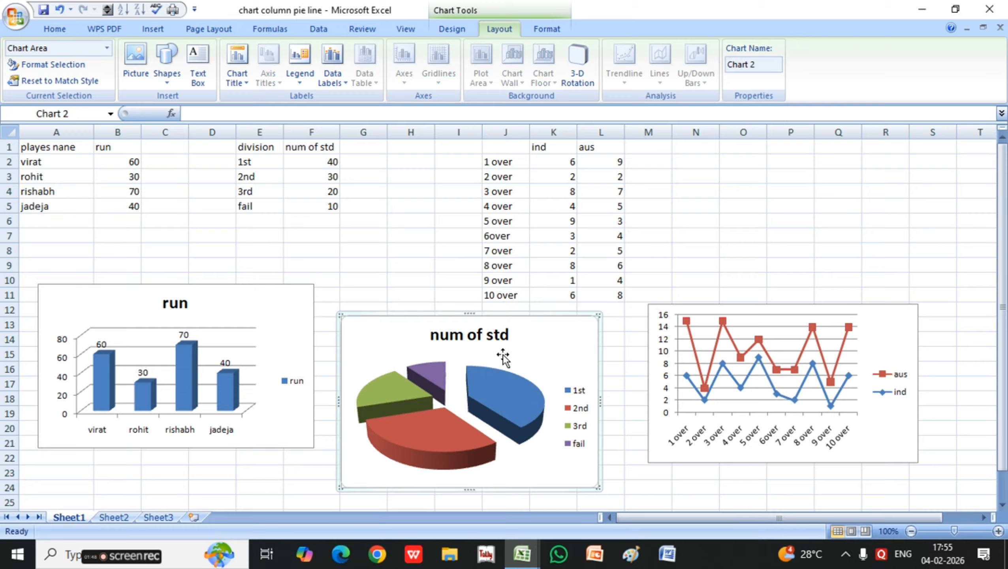
left_click(341, 83)
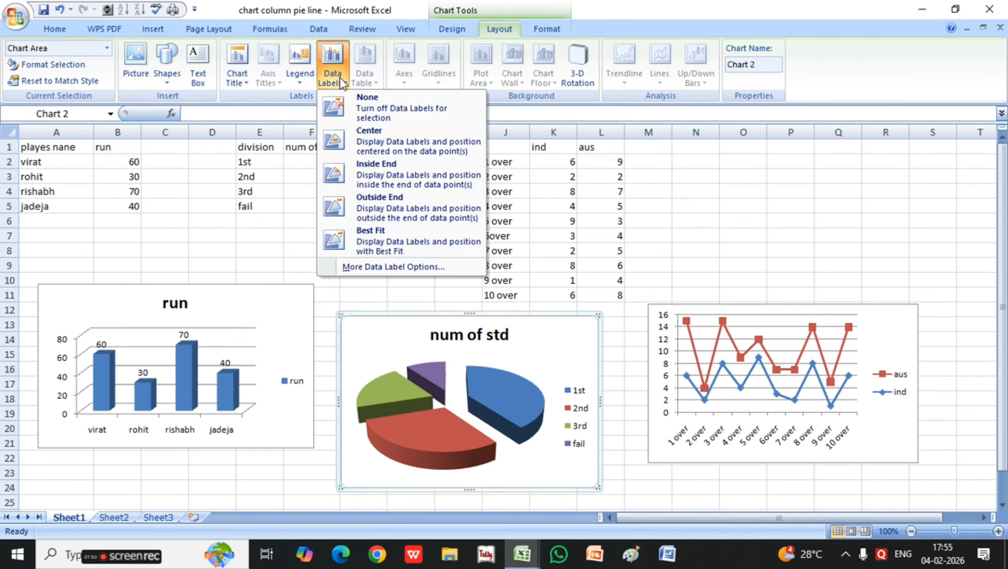
left_click(376, 185)
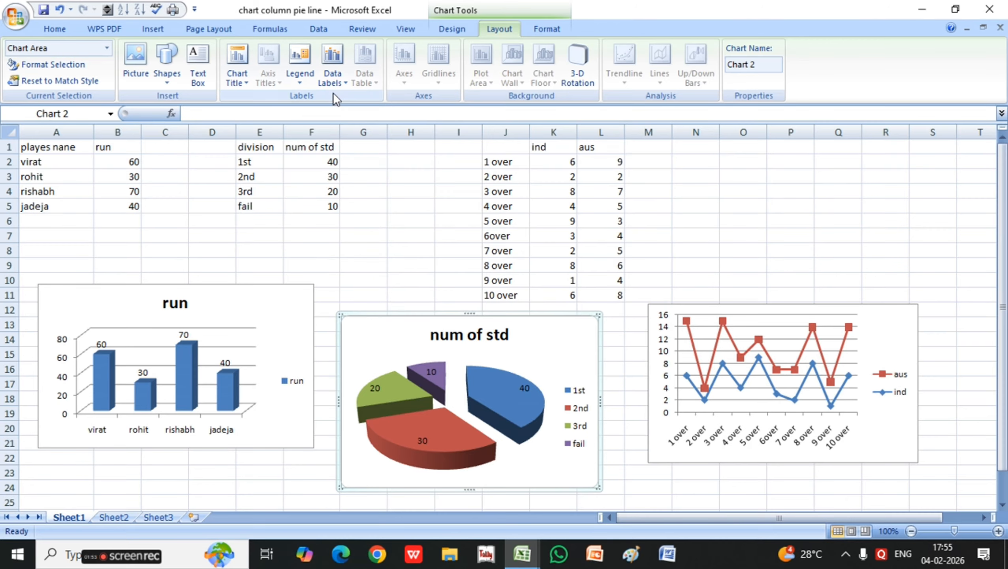
left_click(332, 64)
left_click(359, 199)
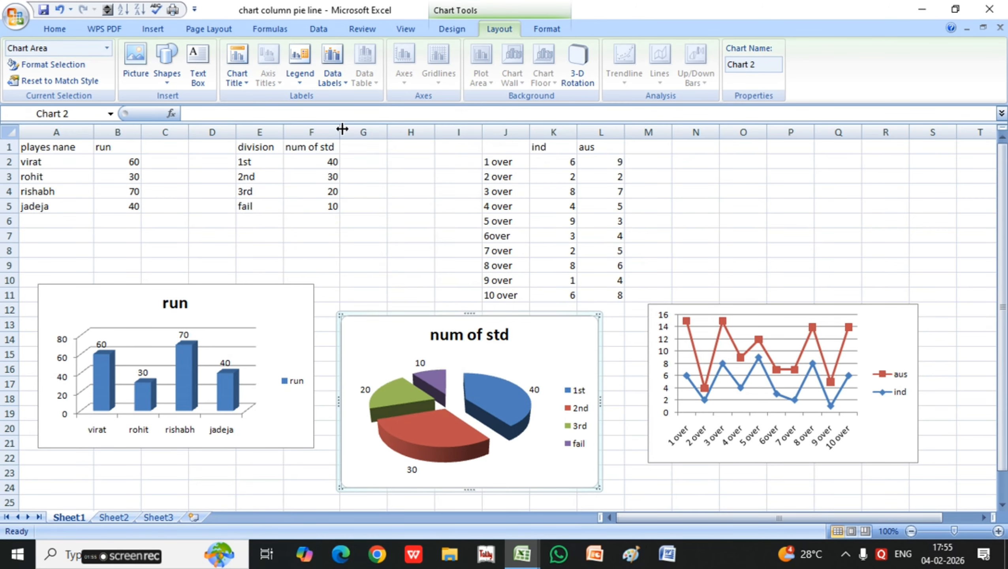
- Change the pie chart's data labels to show Percentage instead of Value
left_click(333, 80)
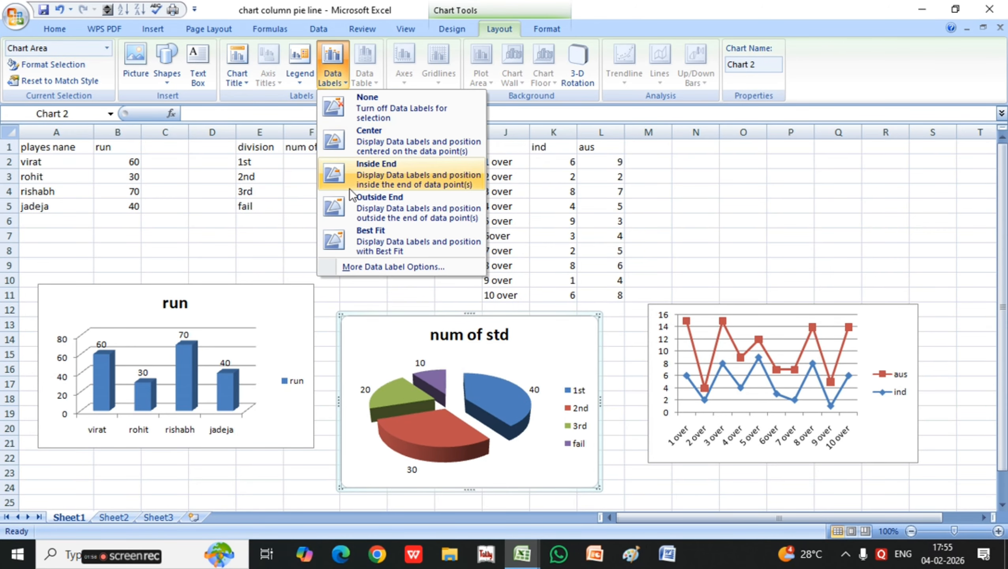
left_click(384, 266)
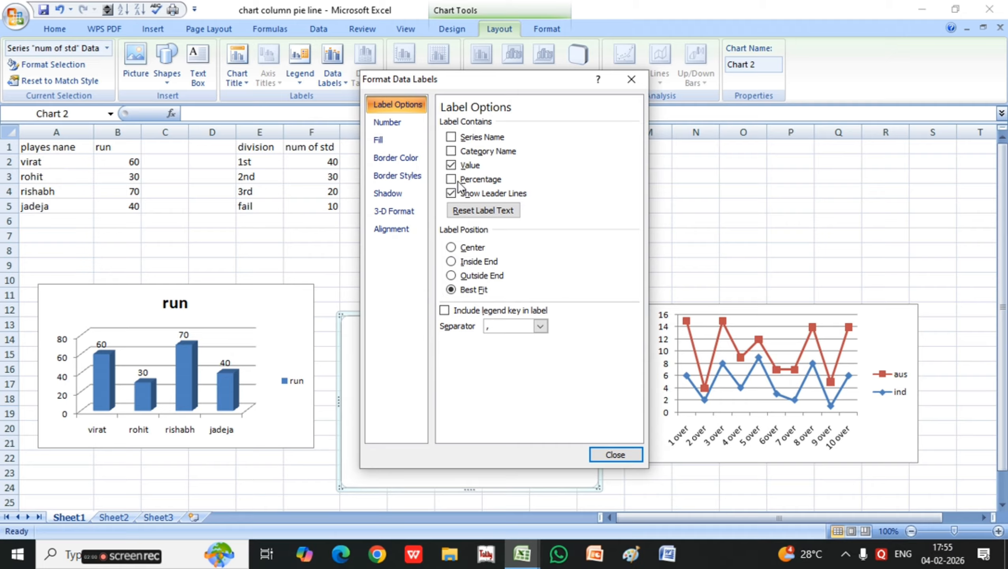
left_click(451, 165)
left_click(452, 179)
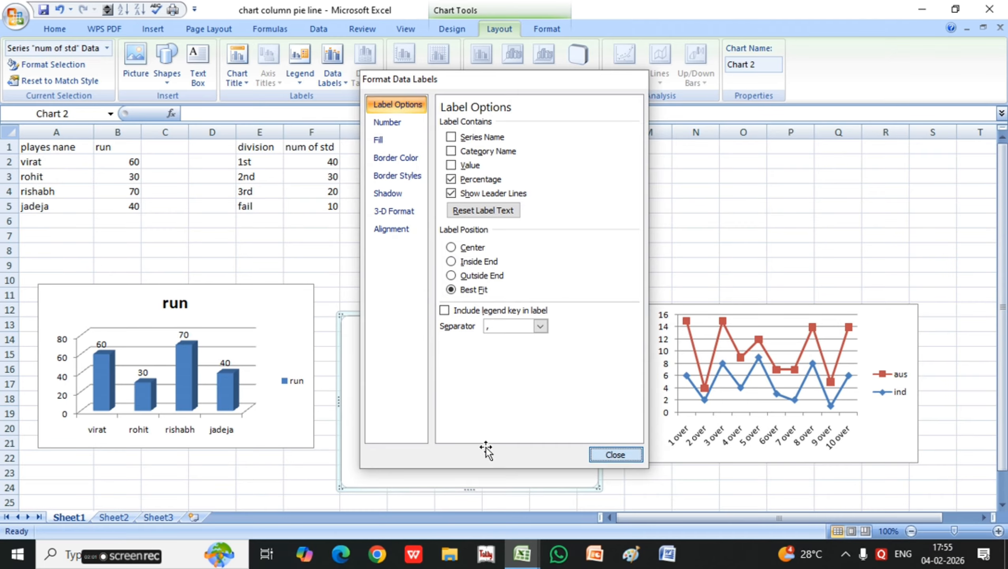
left_click(615, 454)
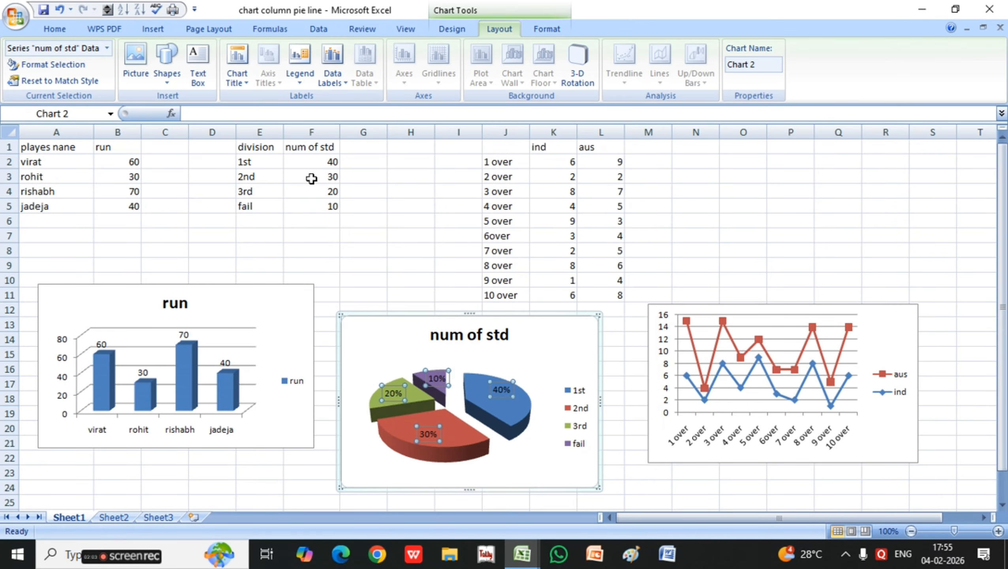
- Add data labels to the line chart, positioned above the data points
left_click(891, 321)
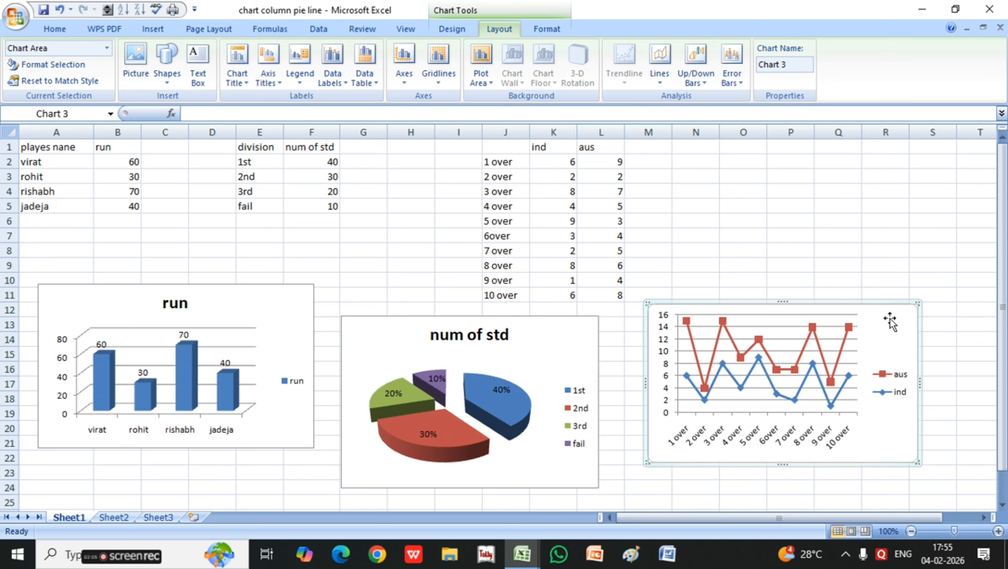
left_click(333, 77)
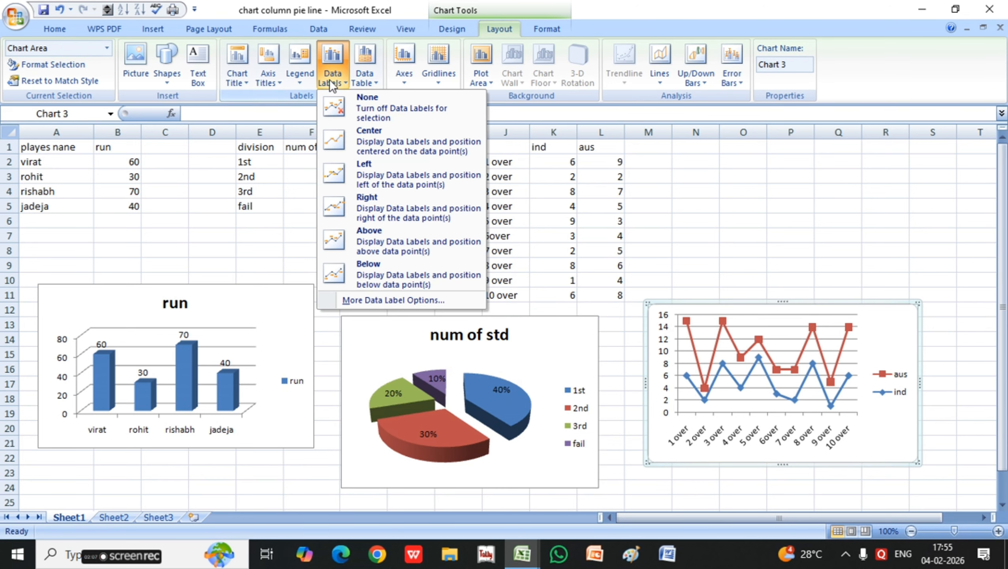
left_click(367, 240)
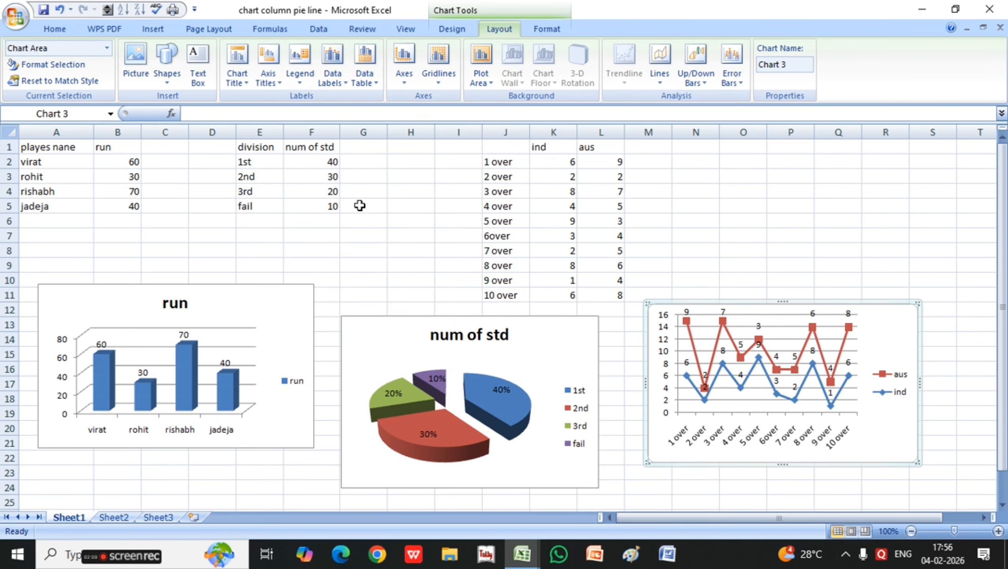
- Show a data table without legend keys below the line chart and enlarge the chart slightly to fit it
left_click(360, 78)
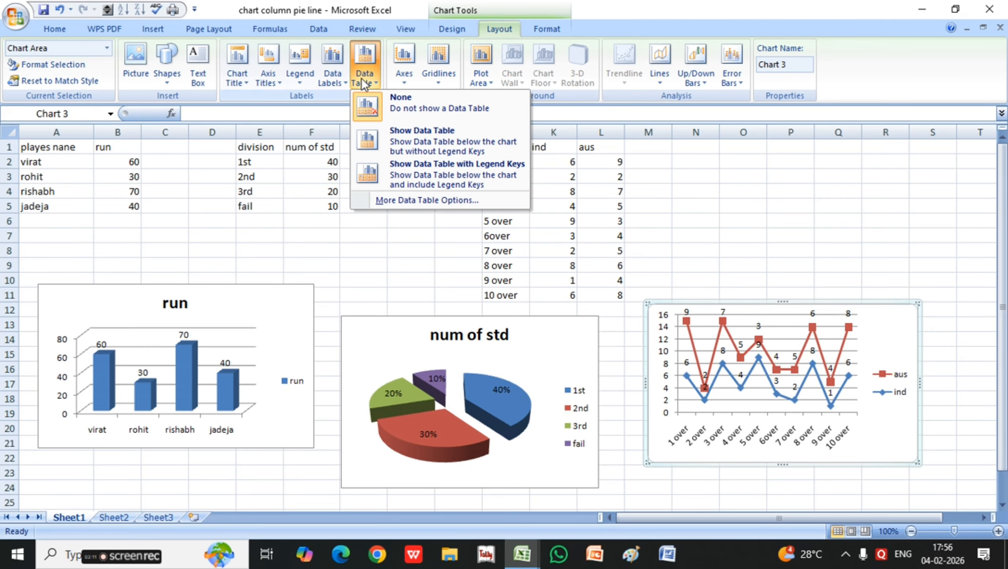
left_click(438, 152)
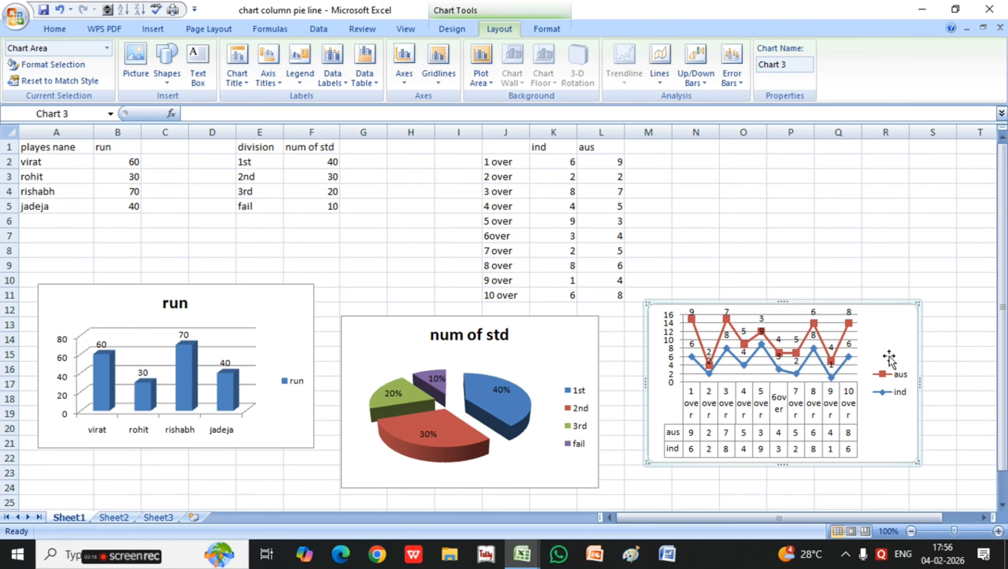
left_click_drag(914, 299, 964, 285)
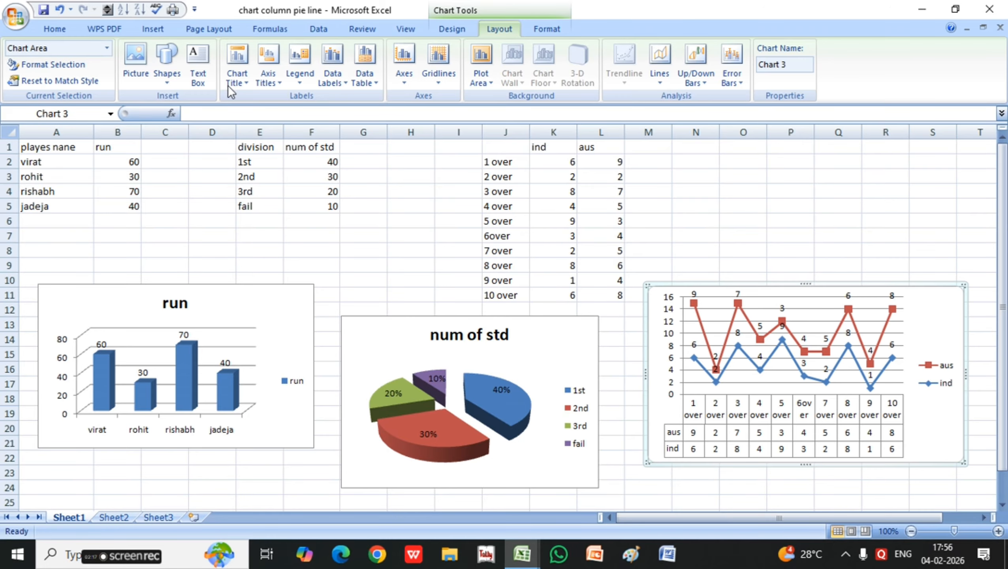
- Add a Centered Overlay Title to the line chart and replace its placeholder text with "score"
left_click(238, 74)
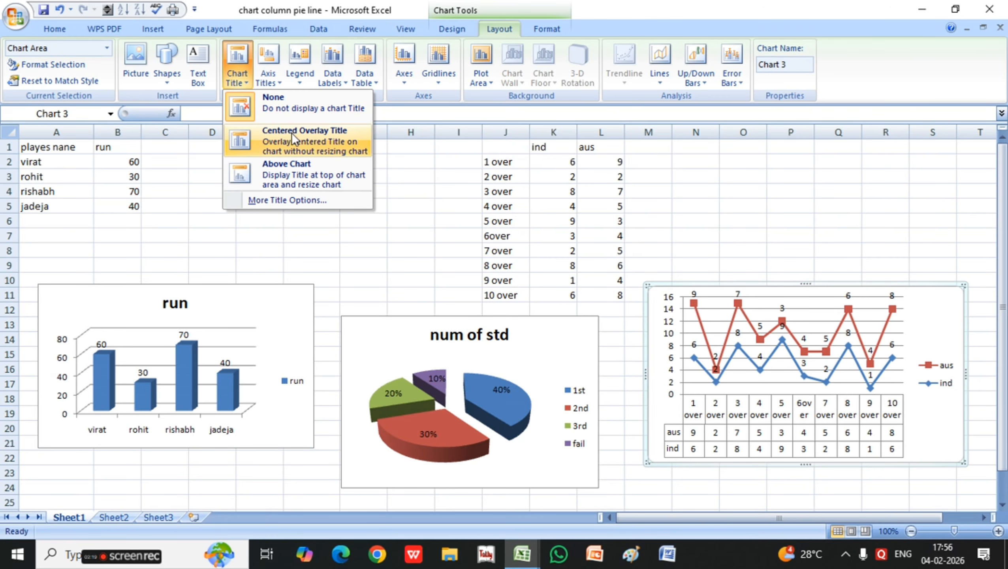
left_click(304, 149)
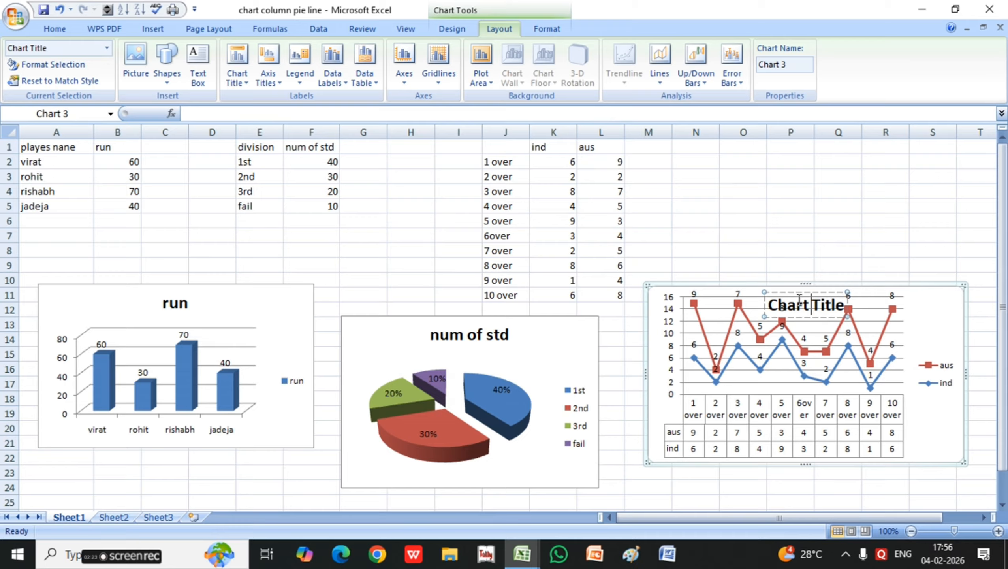
key("Right")
key("Right")
key("Right")
key("BackSpace")
key("BackSpace")
key("BackSpace")
key("BackSpace")
key("BackSpace")
key("BackSpace")
key("BackSpace")
key("BackSpace")
key("BackSpace")
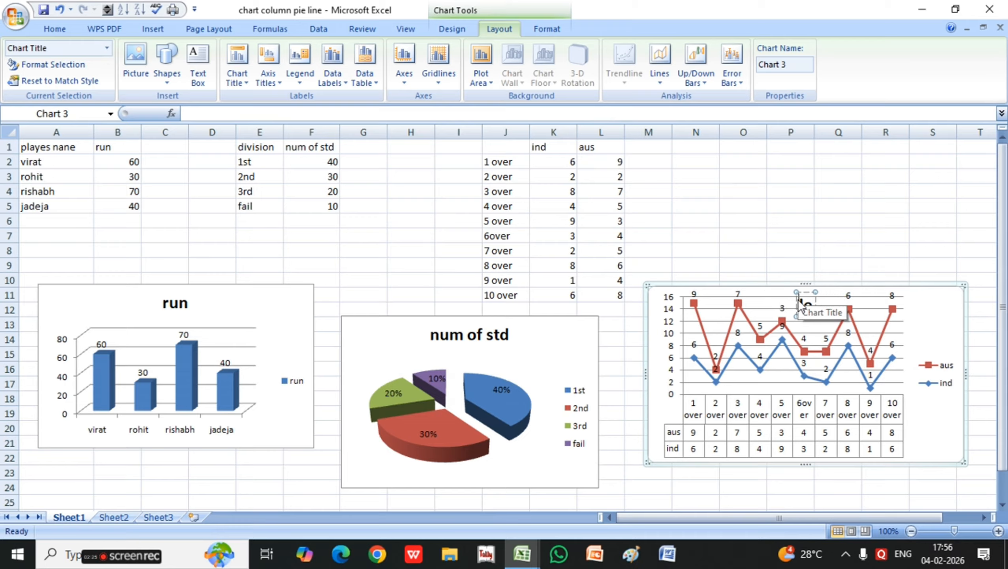
key("BackSpace")
key("BackSpace")
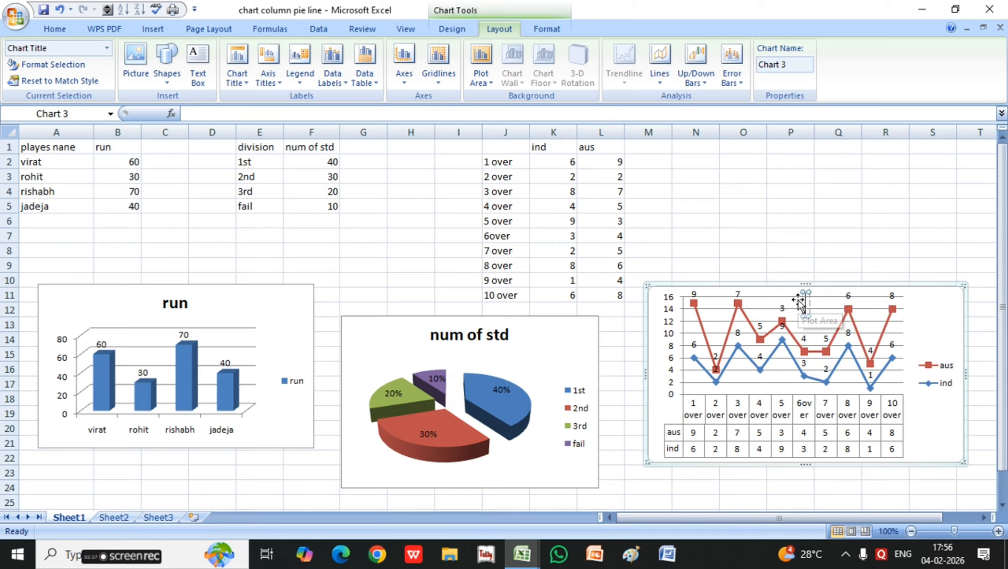
type("score")
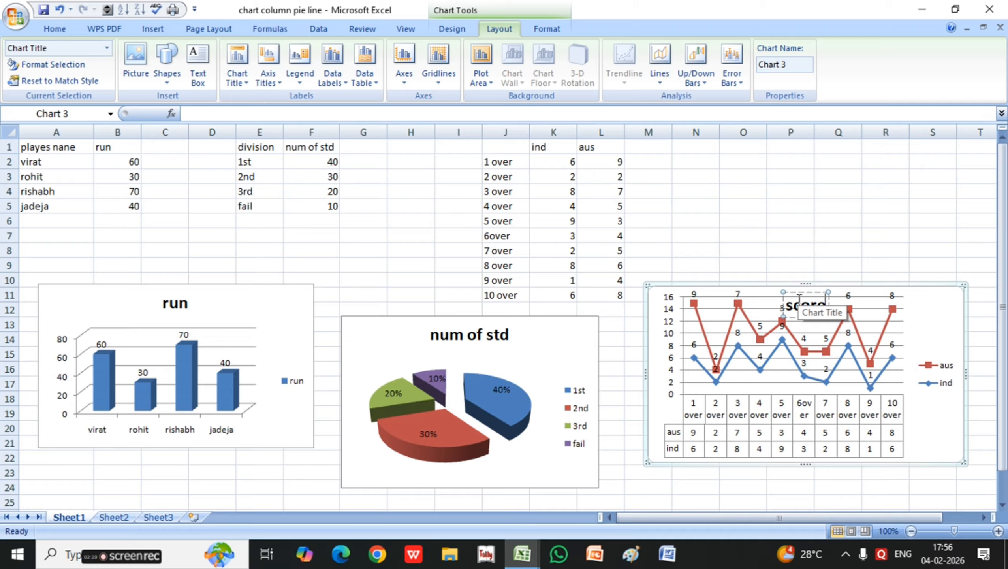
left_click(753, 233)
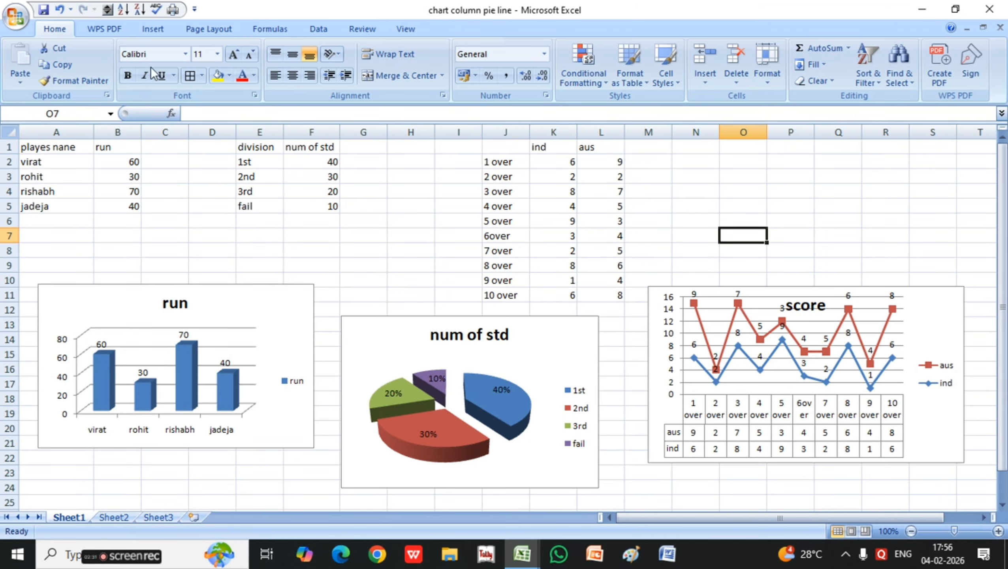